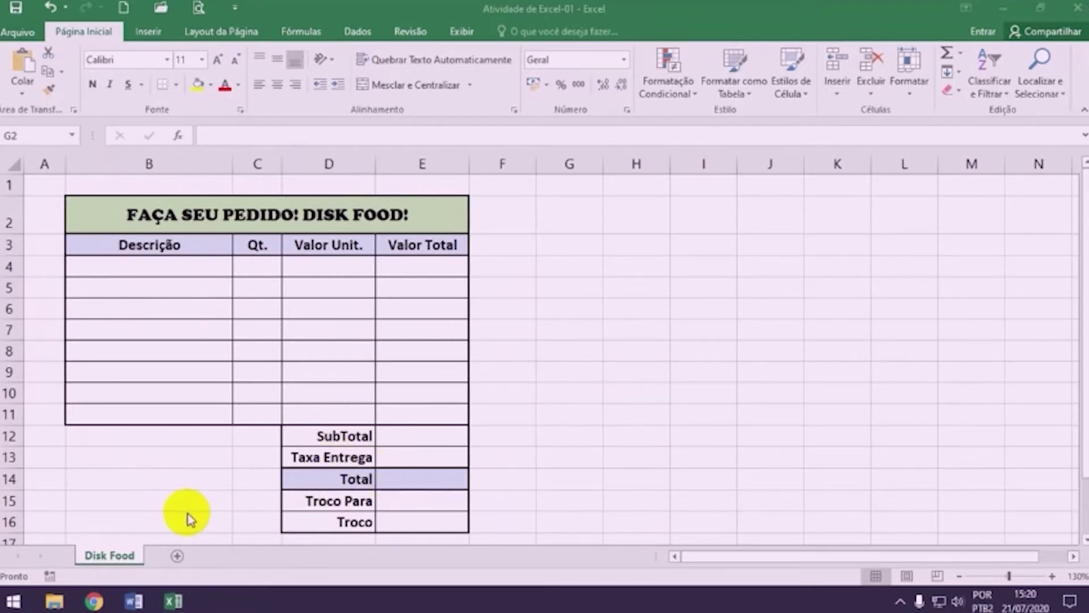
Add a new blank worksheet after the Disk Food sheet
left_click(177, 556)
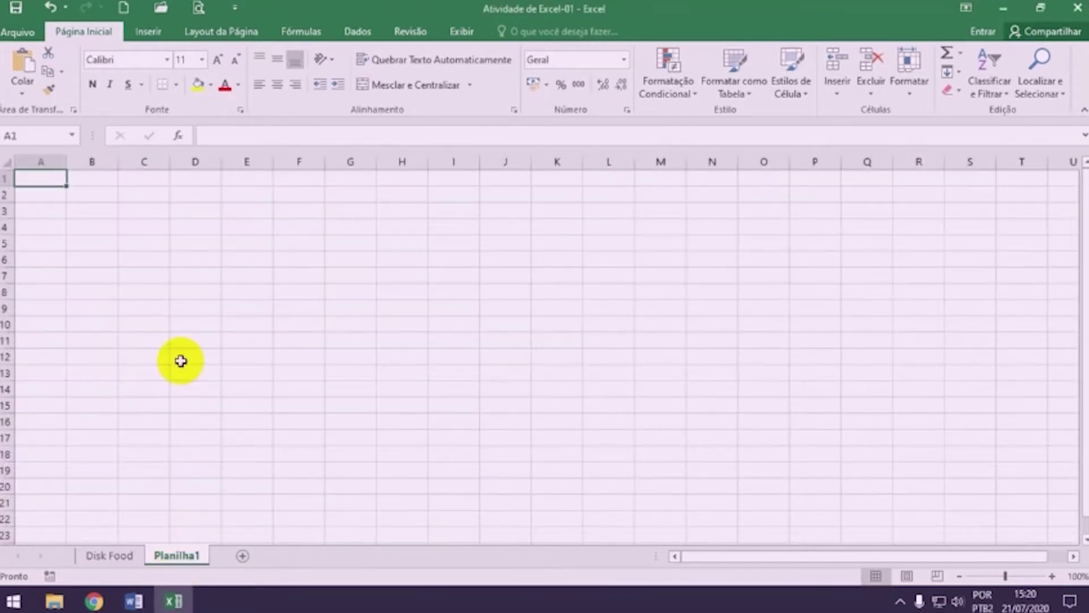
left_click(112, 193)
left_click(1053, 576)
left_click(1052, 577)
left_click(1052, 576)
left_click(1052, 577)
left_click(1052, 576)
left_click(1052, 577)
left_click(1053, 576)
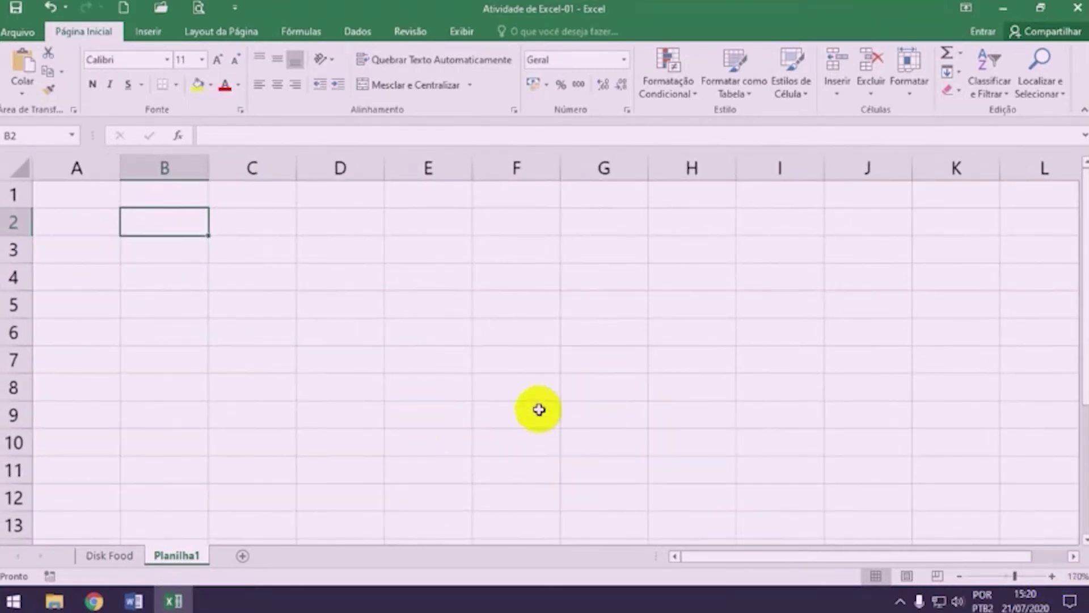
Enter the title "FAÇA SEU PEDIDO! DISK FOOD!" in cell B2
left_click(158, 248)
left_click(161, 227)
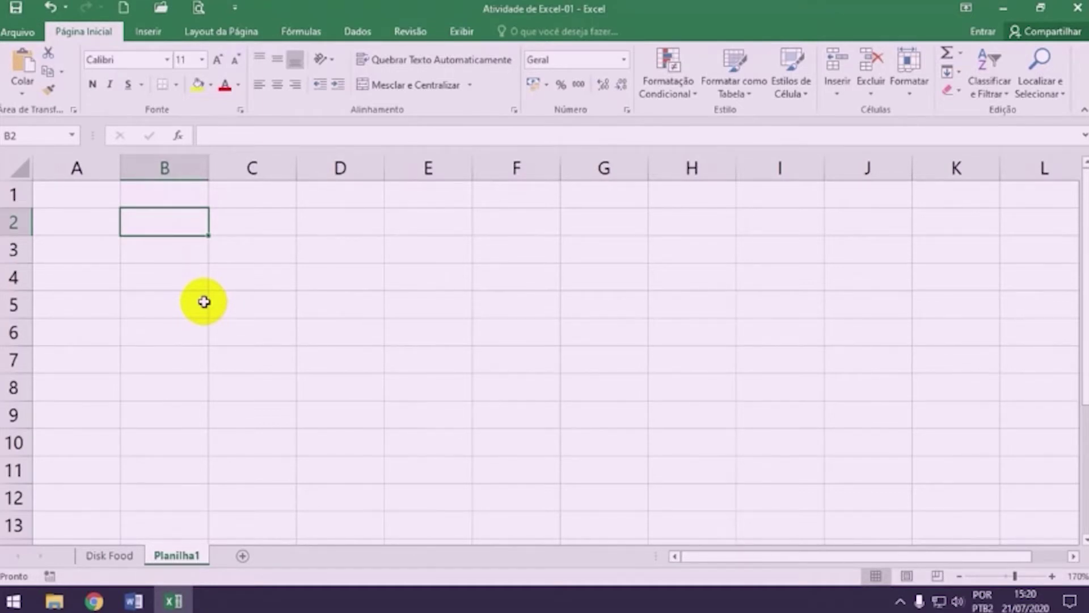
type("FAÇA SEU PEDIDO")
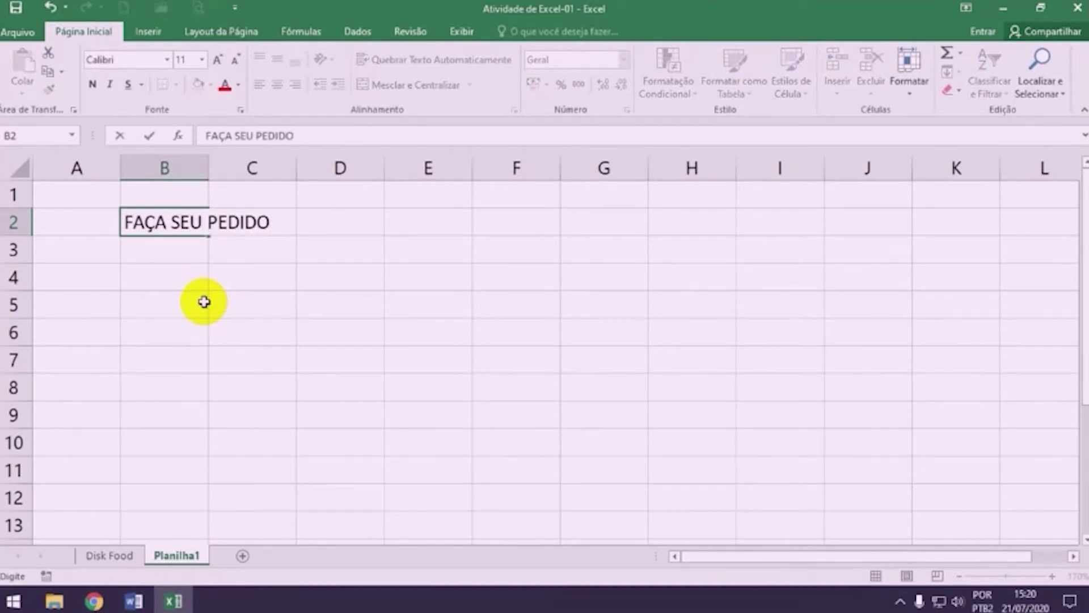
type("! DIS")
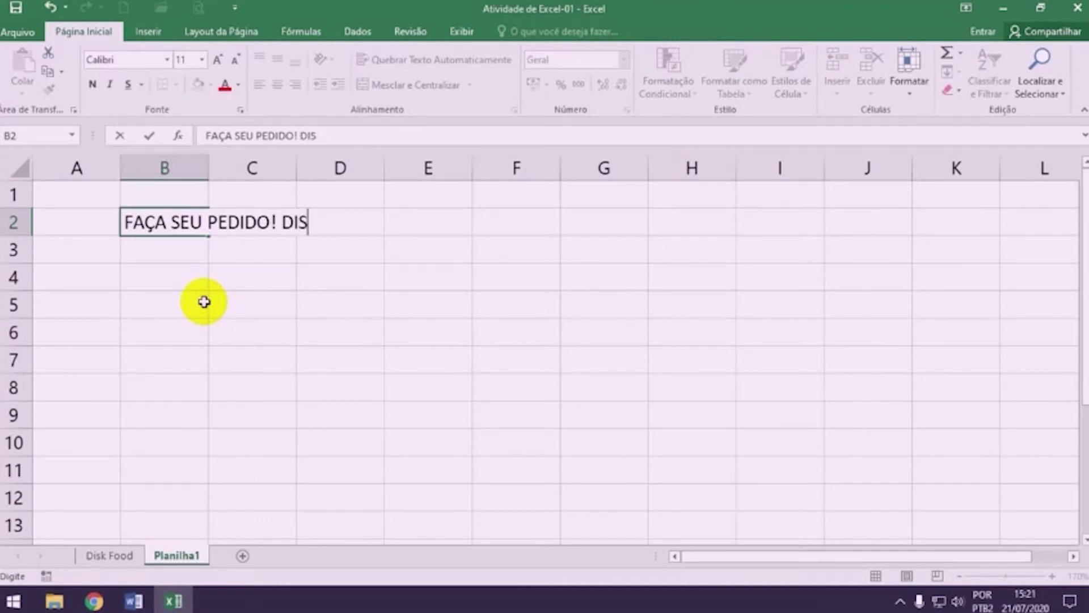
type("K FOOD!")
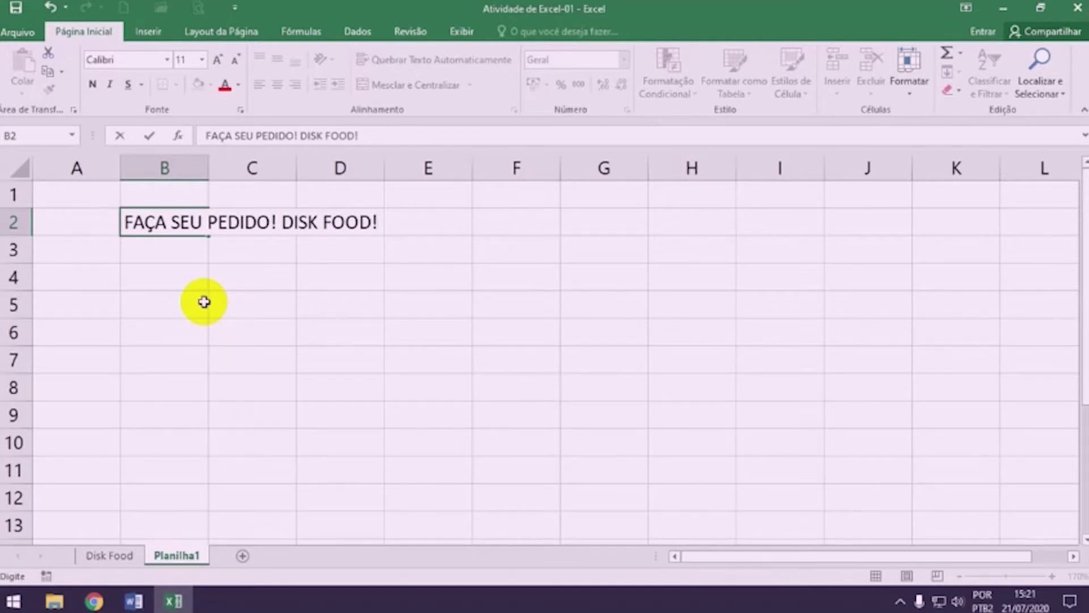
key("Return")
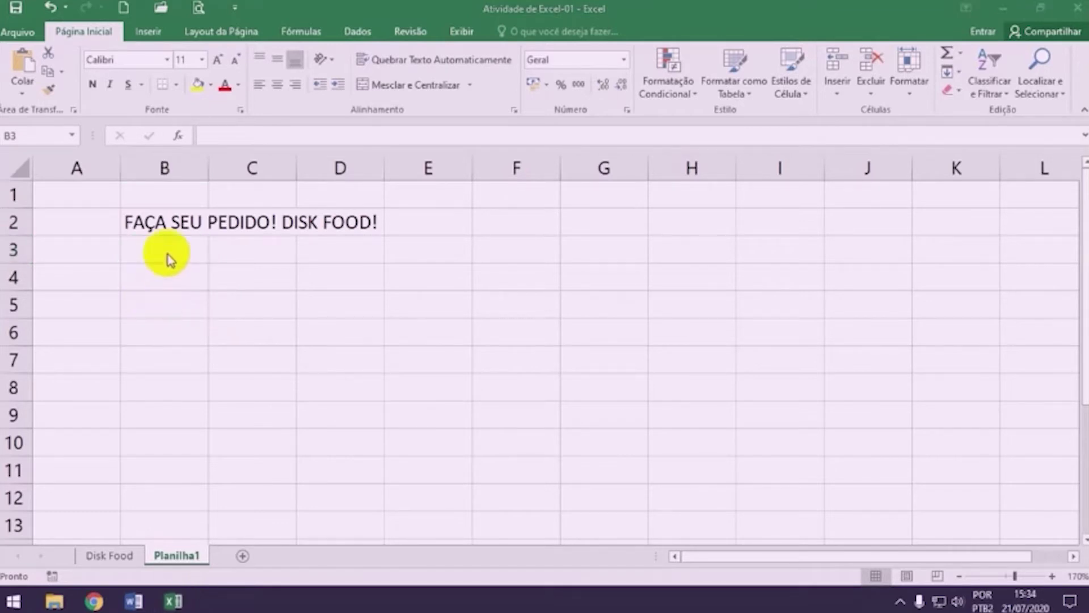
Enter the column header "Descrição" in cell B3, below the title
left_click(168, 253)
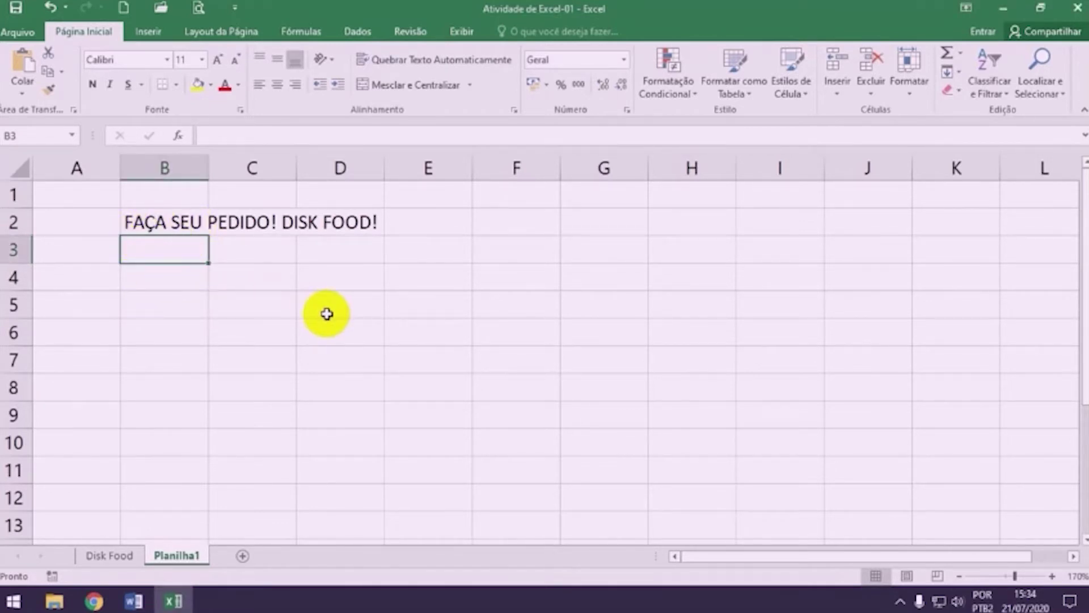
type("dESC")
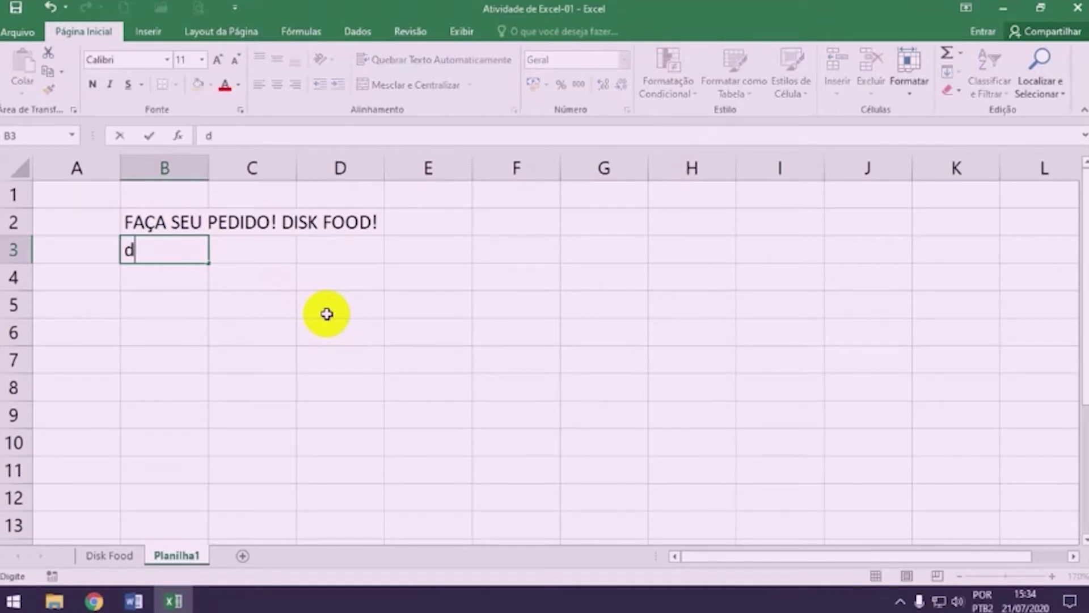
key("BackSpace")
key("BackSpace")
key("BackSpace")
key("BackSpace")
type("Descrição")
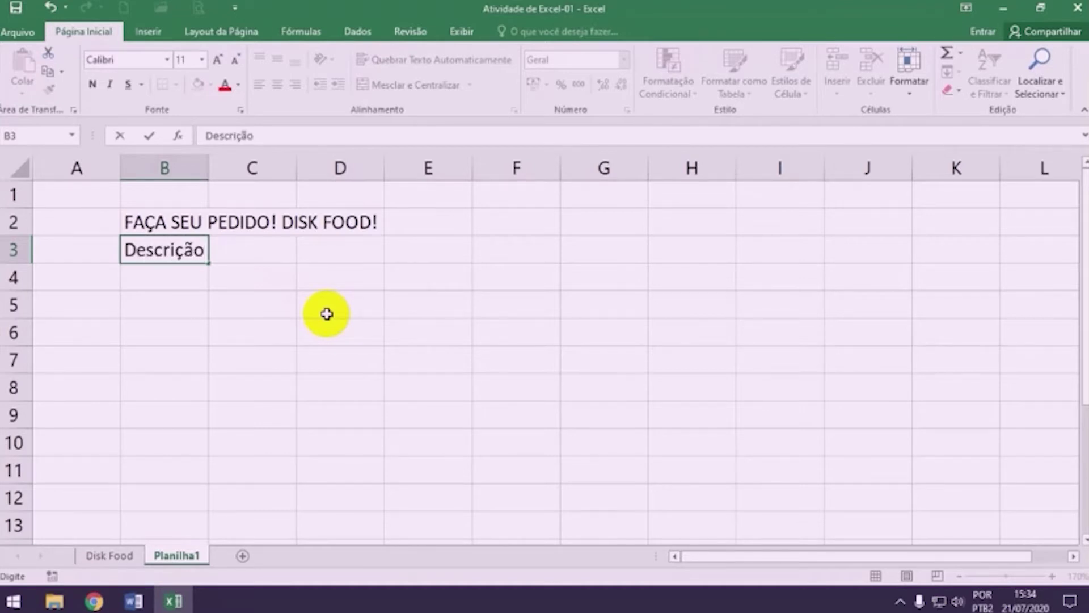
key("Tab")
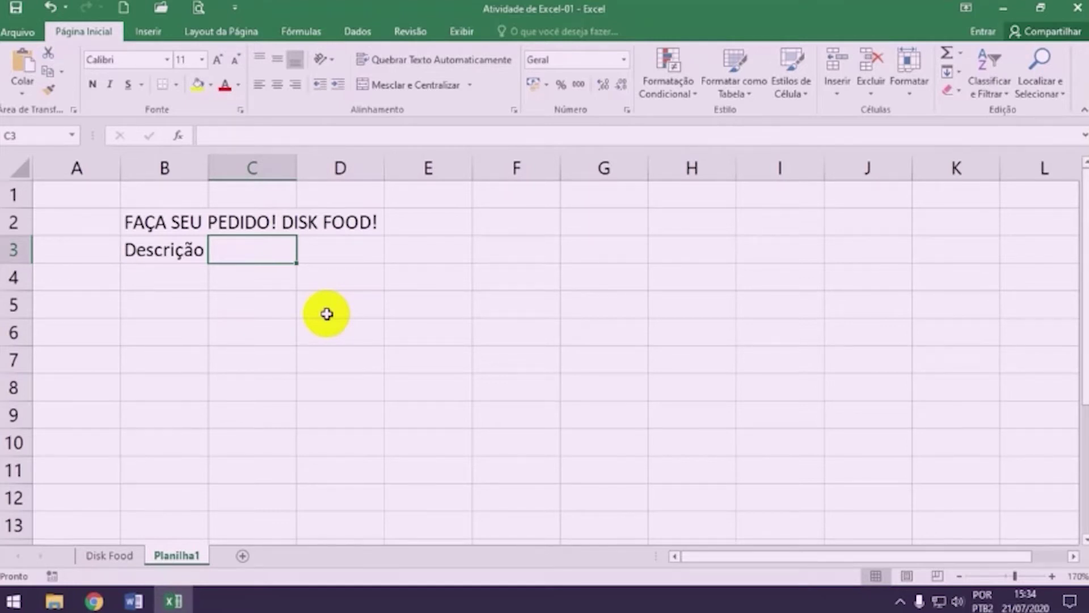
Enter the column headers "Qt." in cell C3 and "Valor Unit." in cell D3
type("Qt.")
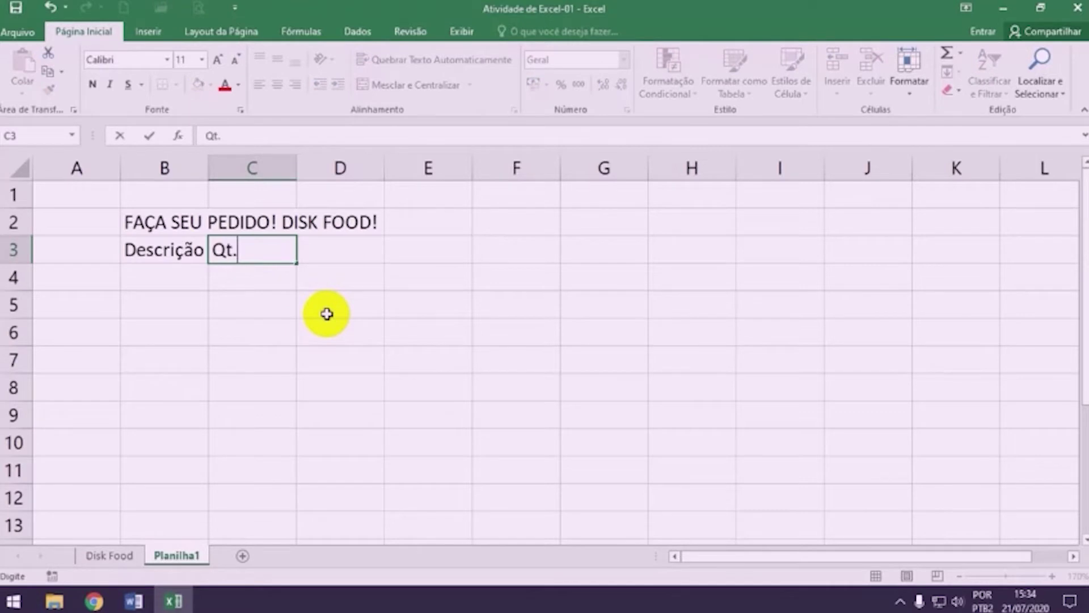
key("Tab")
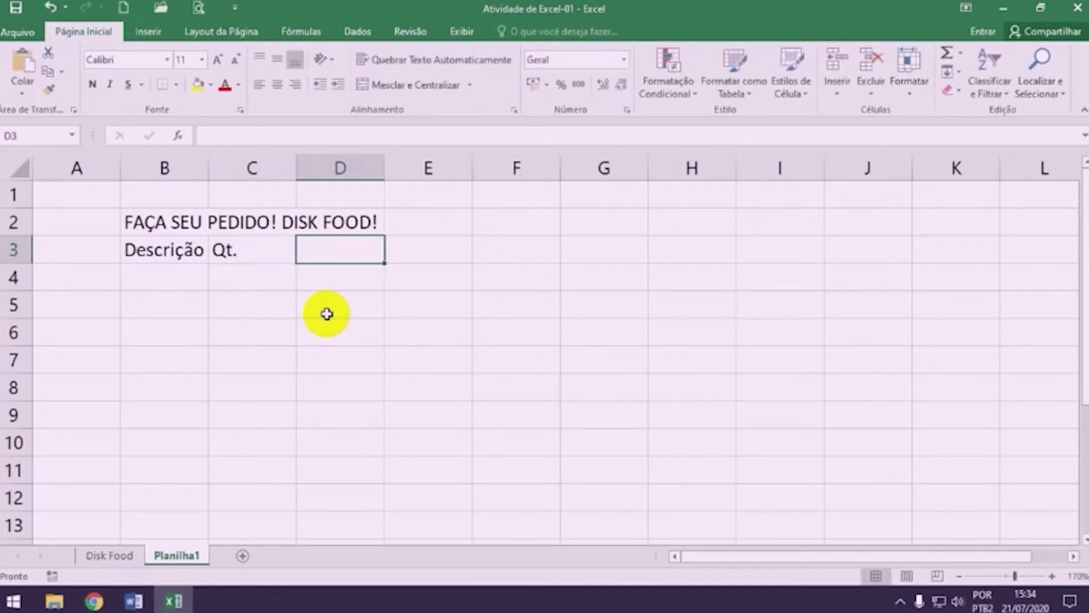
type("Valor ")
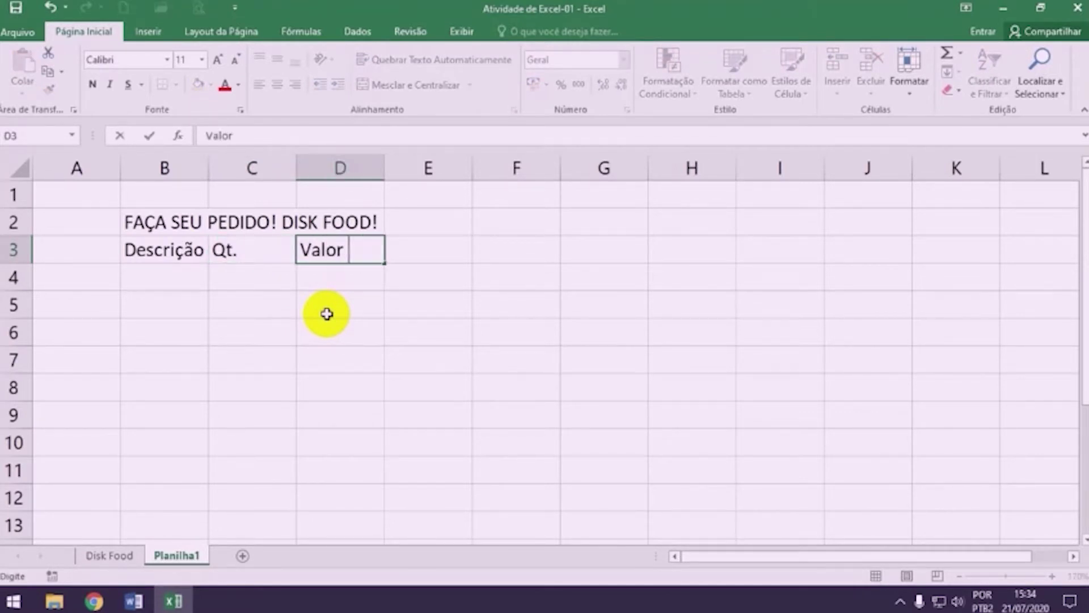
type("Unit.")
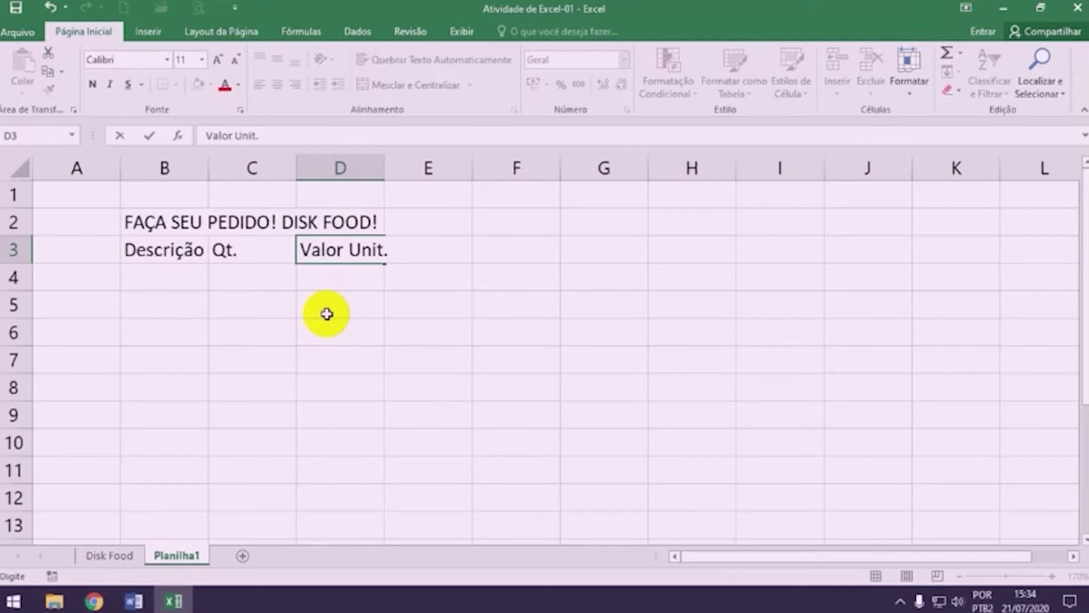
key("Tab")
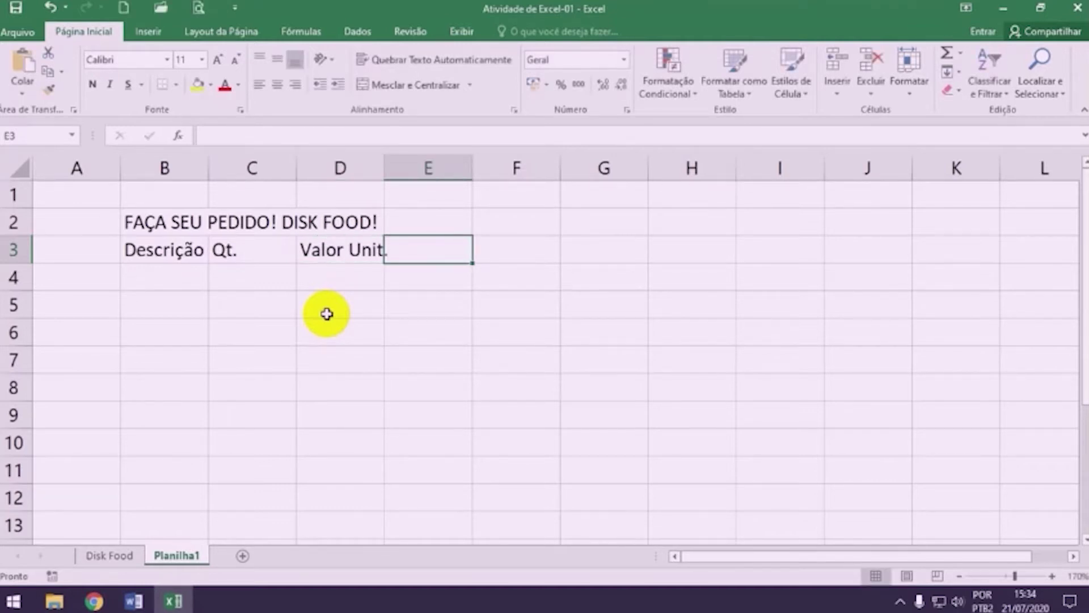
Enter the column header "Valor Total" in cell E3, checking the wording against the Disk Food sheet
type("Valor")
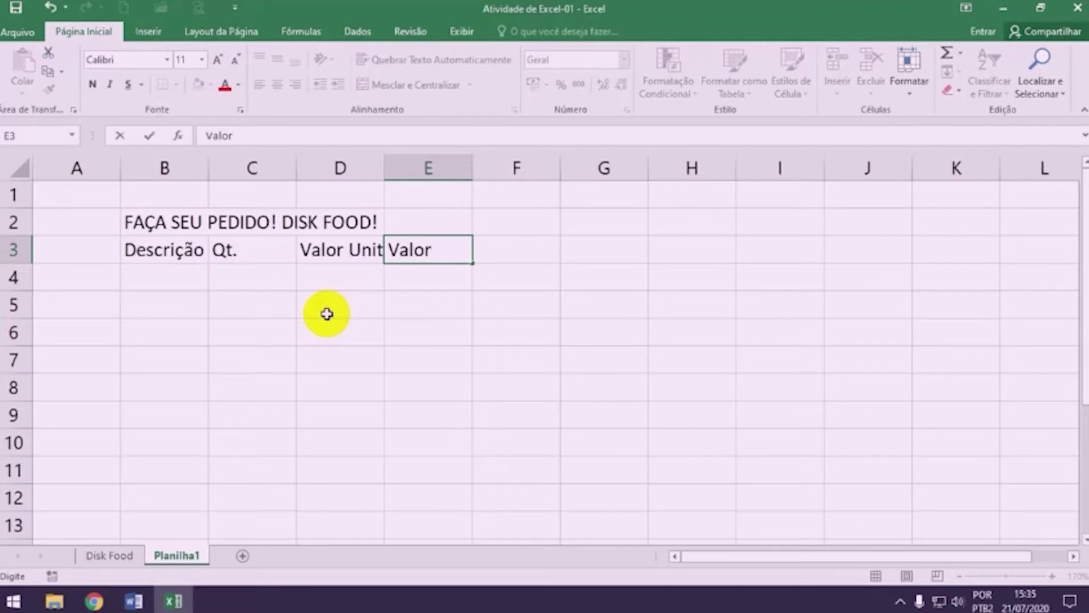
type("S")
key("BackSpace")
key("BackSpace")
key("Return")
left_click(110, 556)
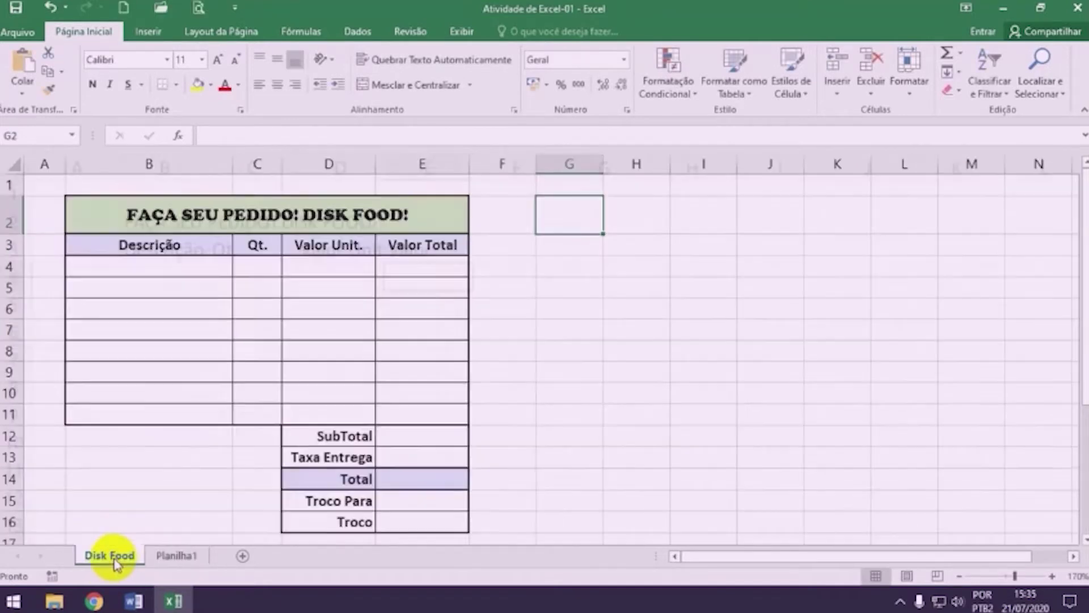
left_click(182, 558)
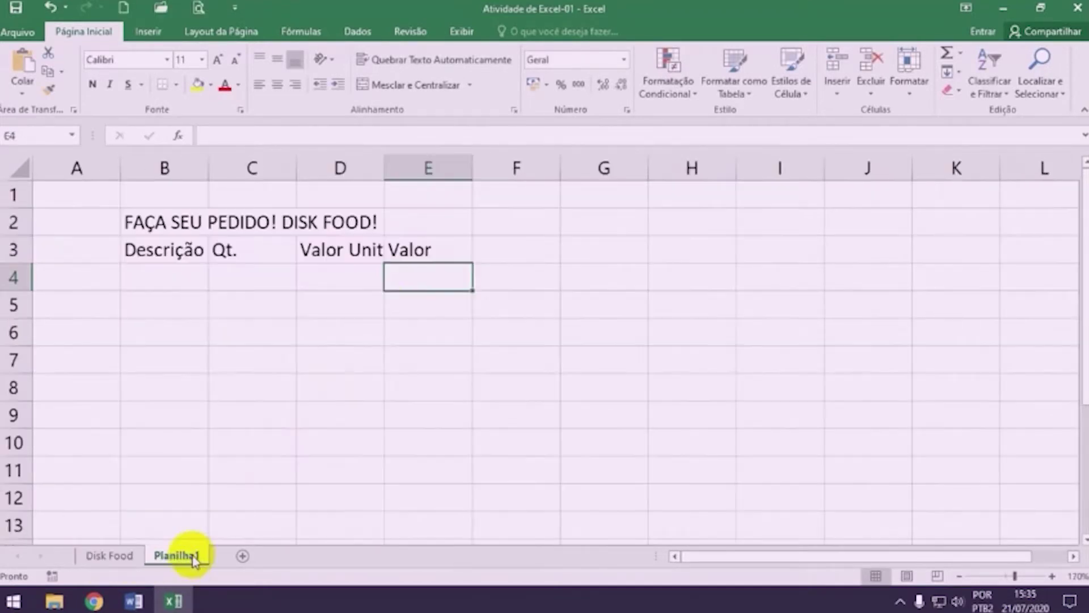
left_click(443, 247)
double_click(443, 247)
type("Tot")
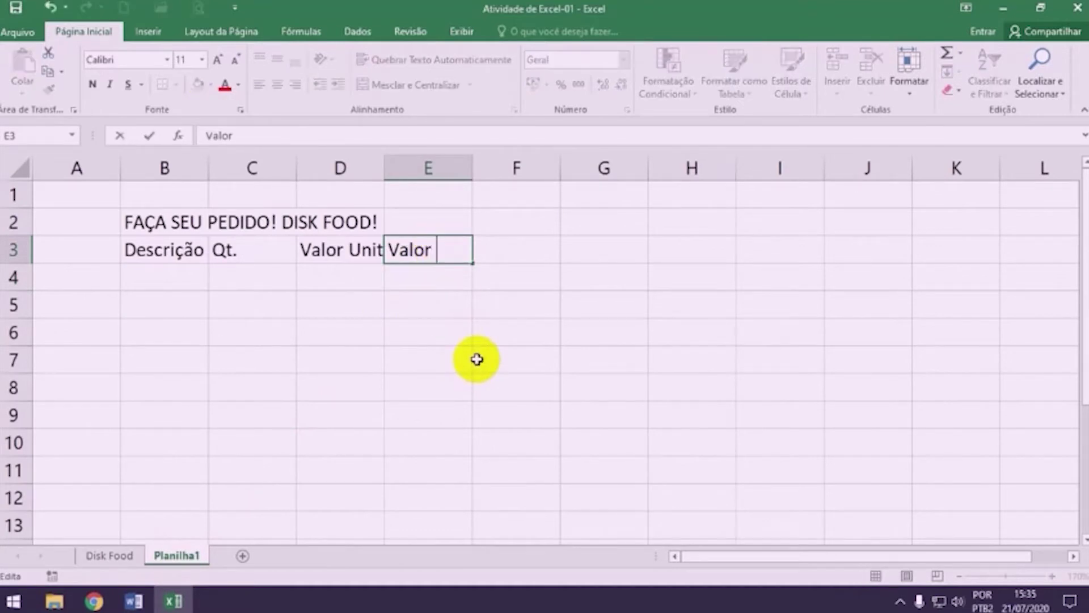
type("al")
key("Return")
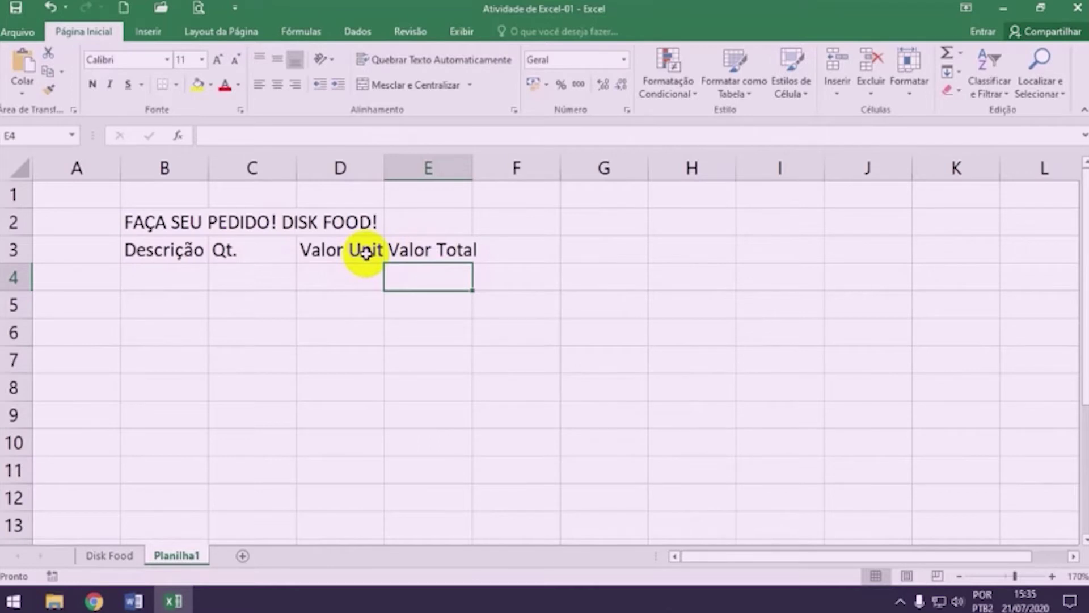
Set the width of columns D and E to 12
left_click(350, 167)
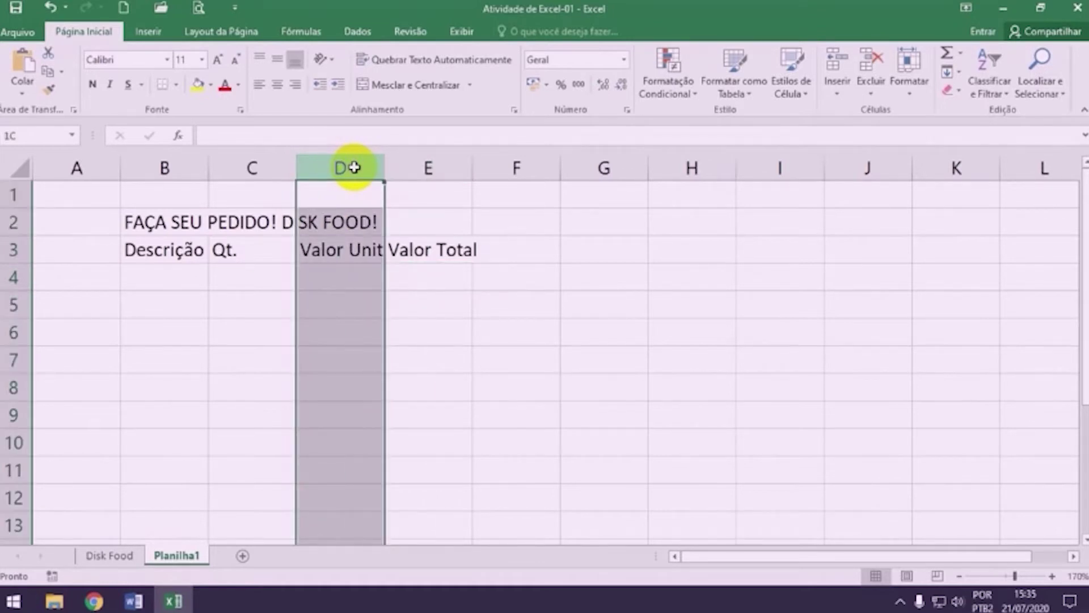
left_click_drag(353, 166, 396, 165)
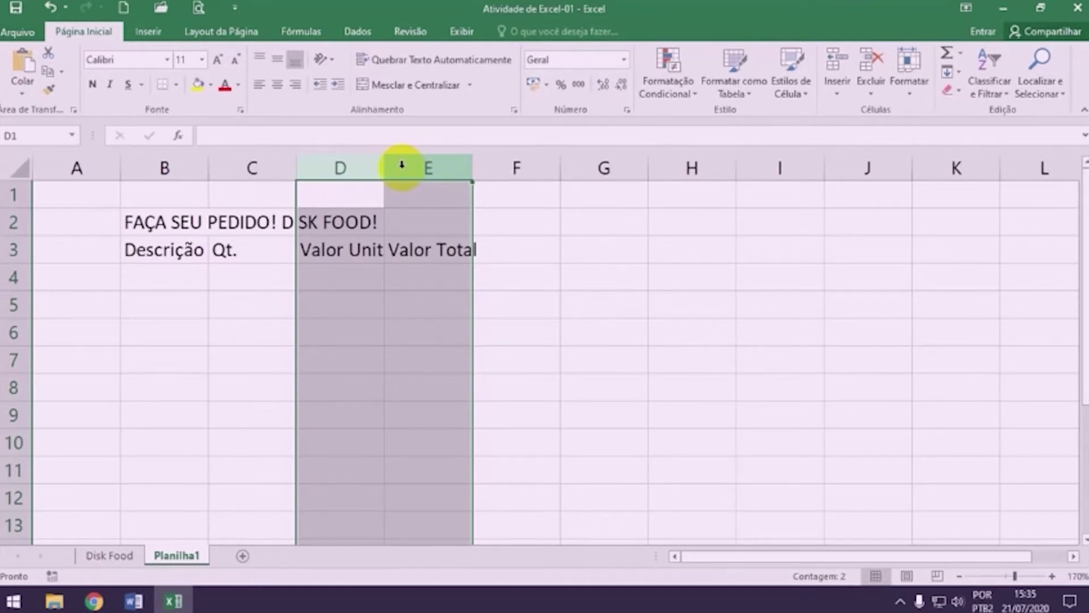
right_click(400, 167)
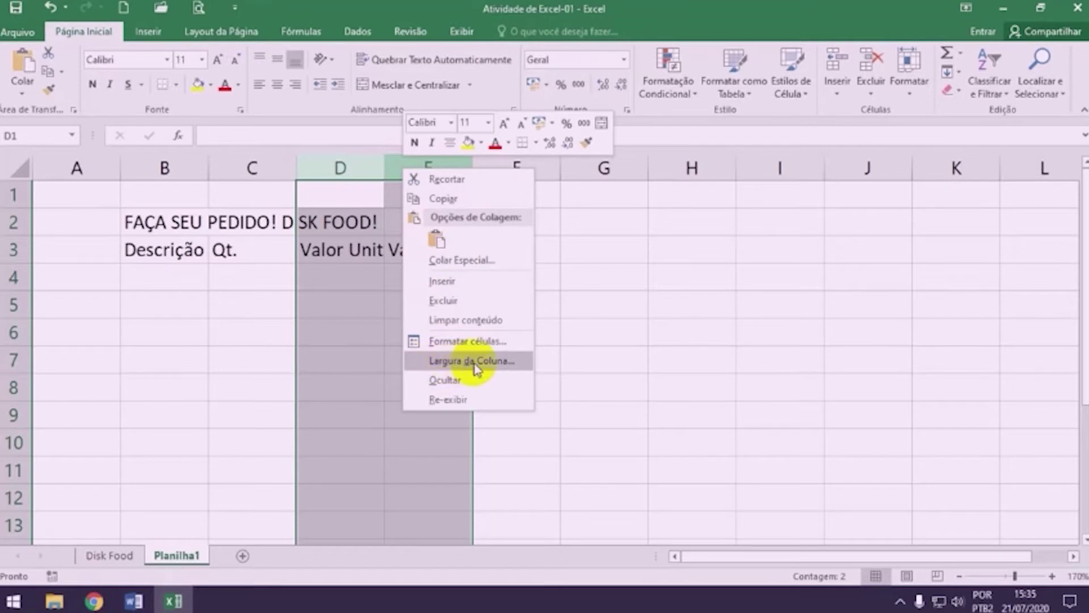
left_click(518, 366)
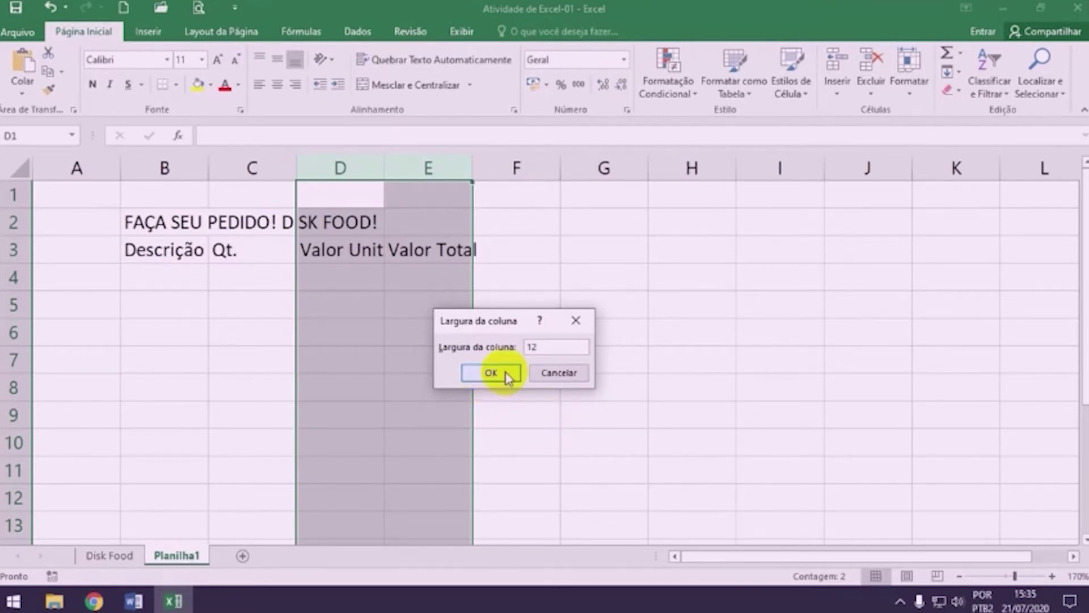
left_click(491, 373)
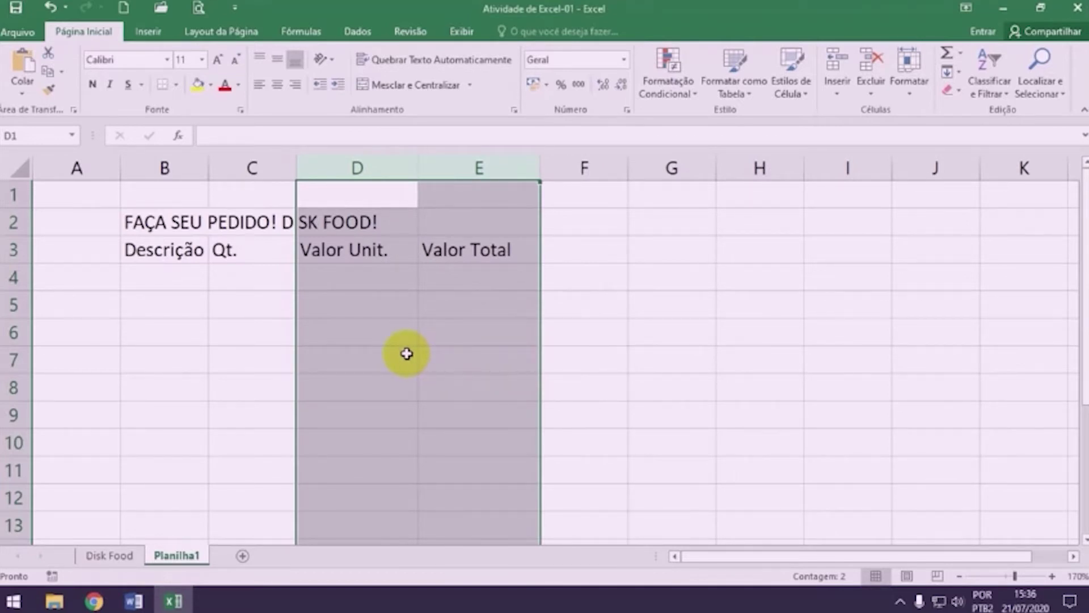
Set the width of the selected columns D and E to 10
right_click(396, 162)
left_click(430, 355)
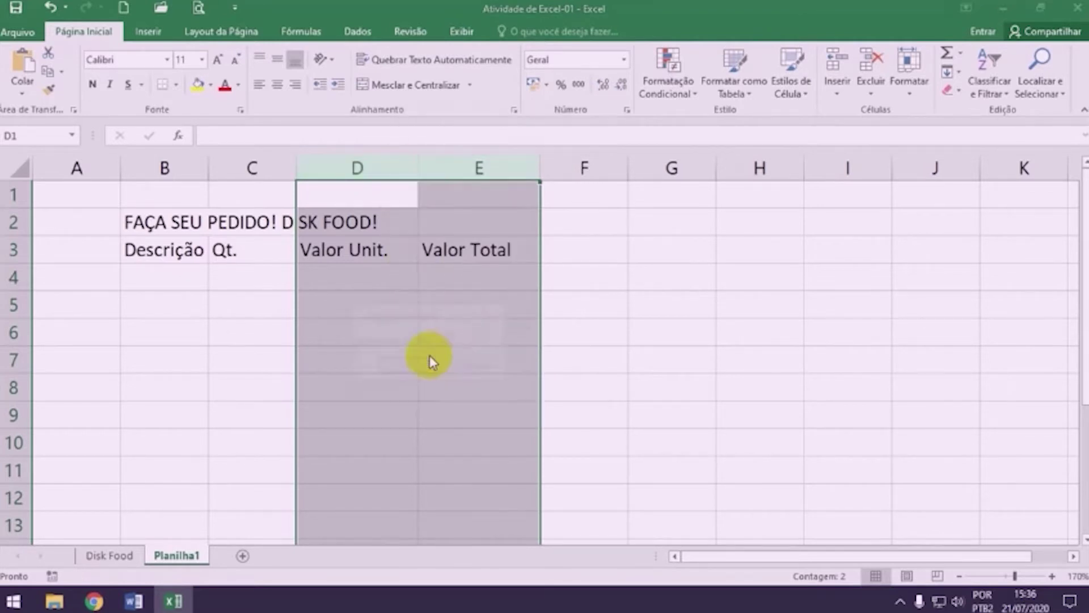
type("10")
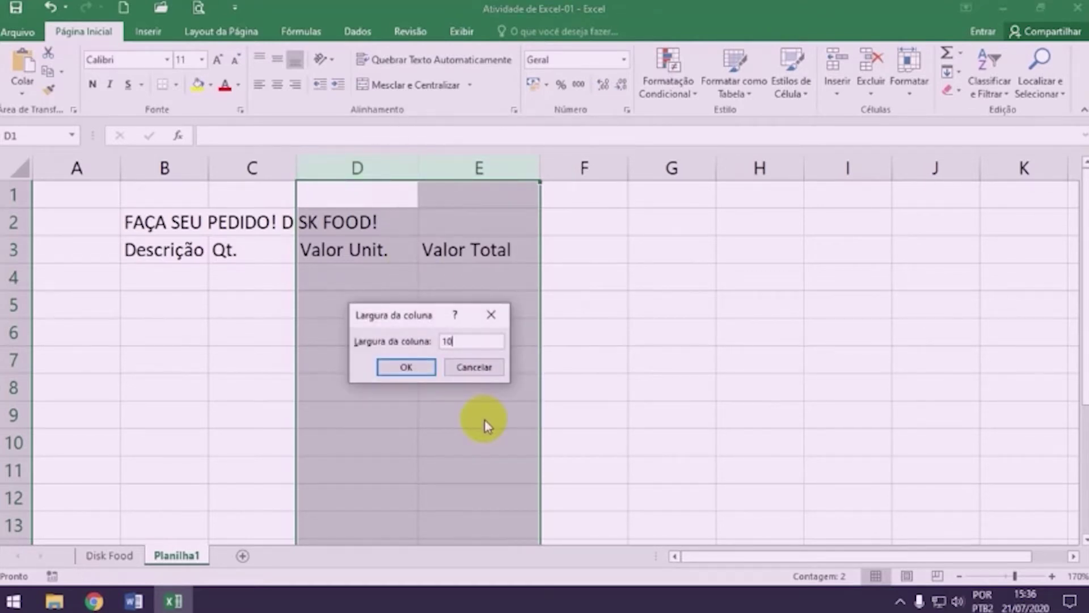
key("Return")
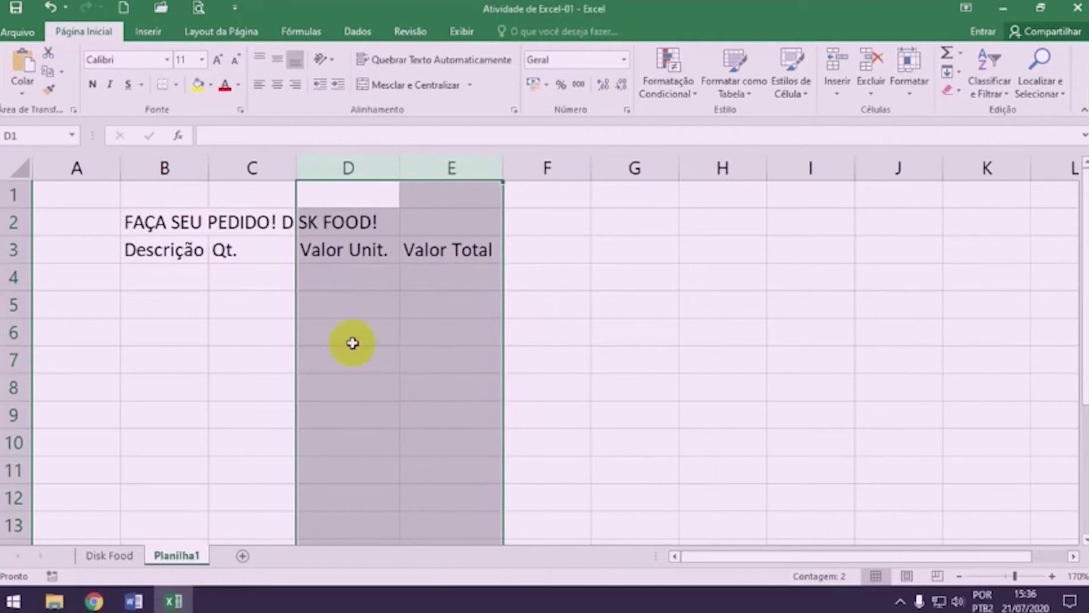
Set the width of the "Qt." column C to 5
left_click(260, 272)
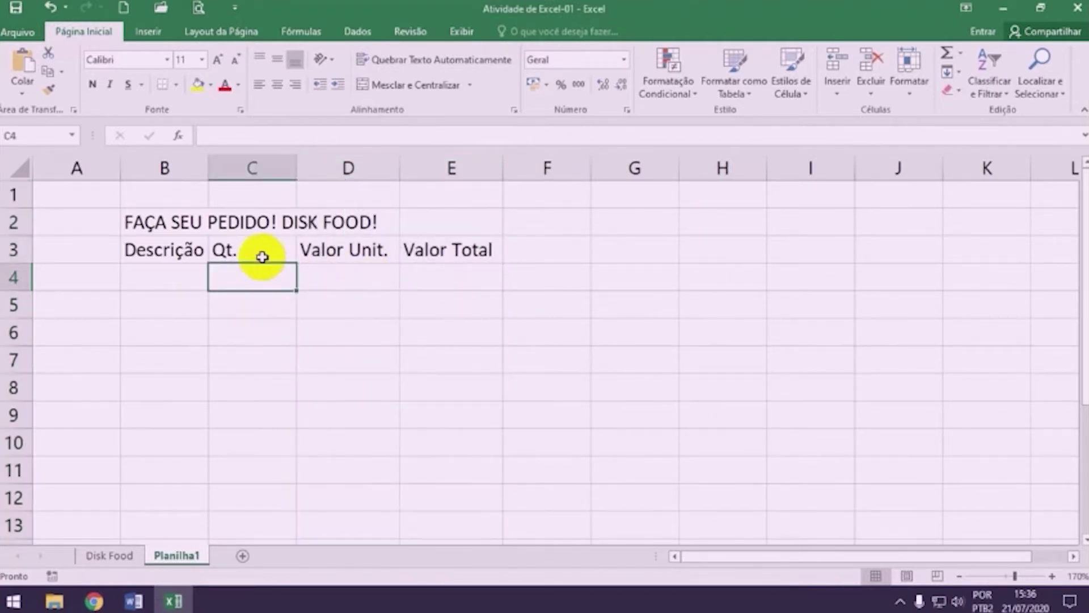
left_click(276, 161)
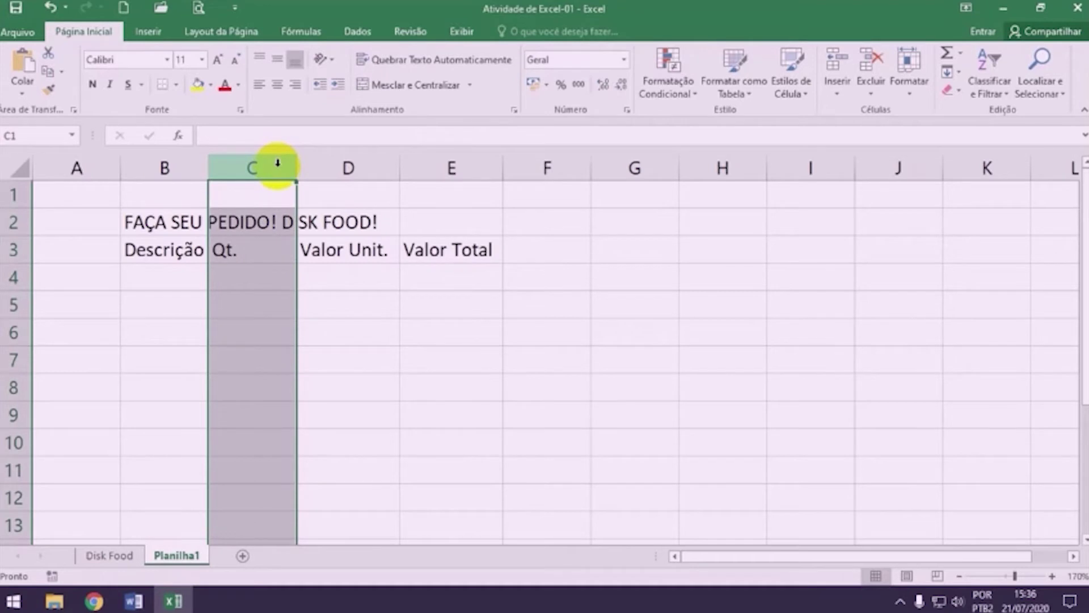
right_click(278, 163)
left_click(318, 359)
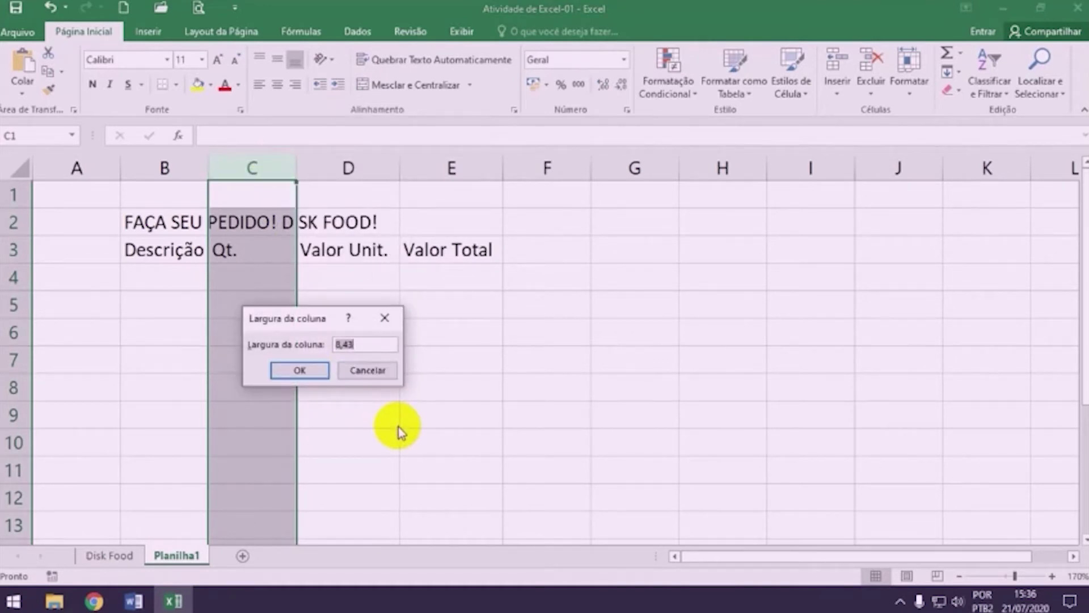
type("5")
key("Return")
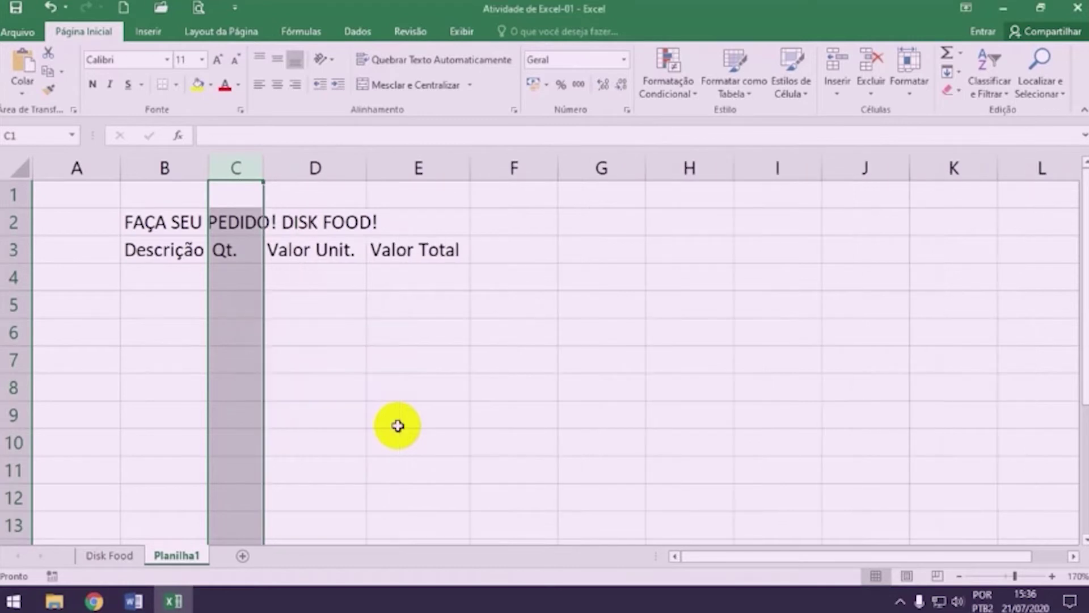
Set the width of the "Descrição" column B to 22
left_click(173, 283)
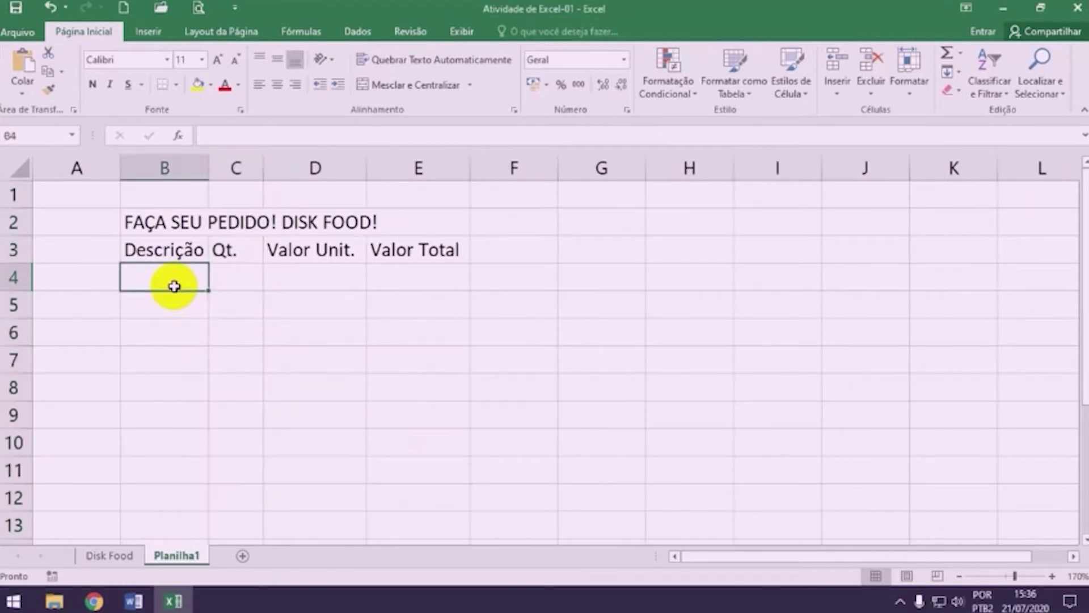
left_click(186, 165)
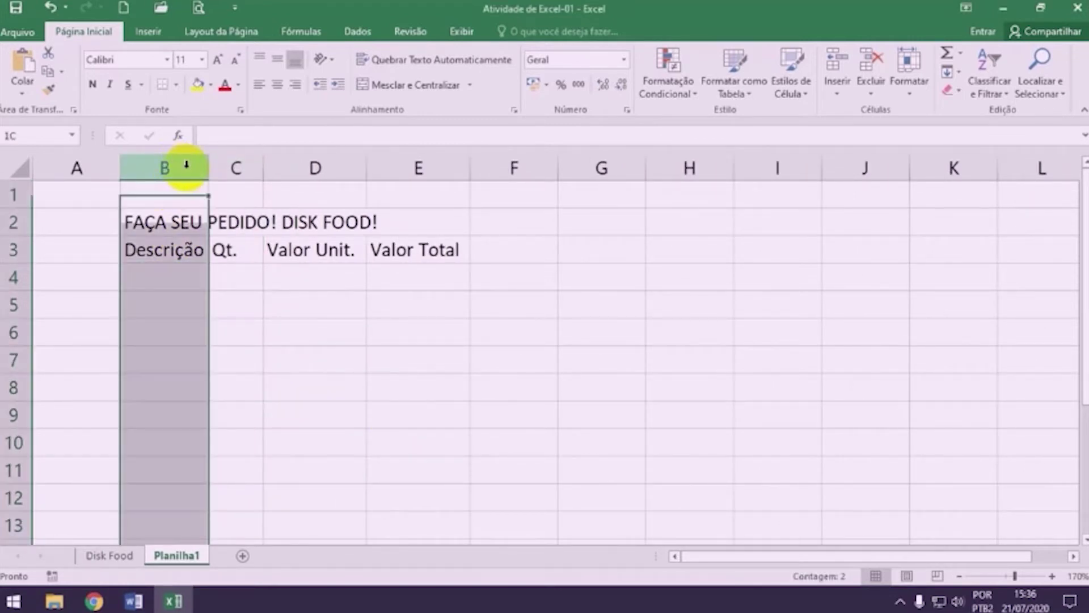
right_click(183, 170)
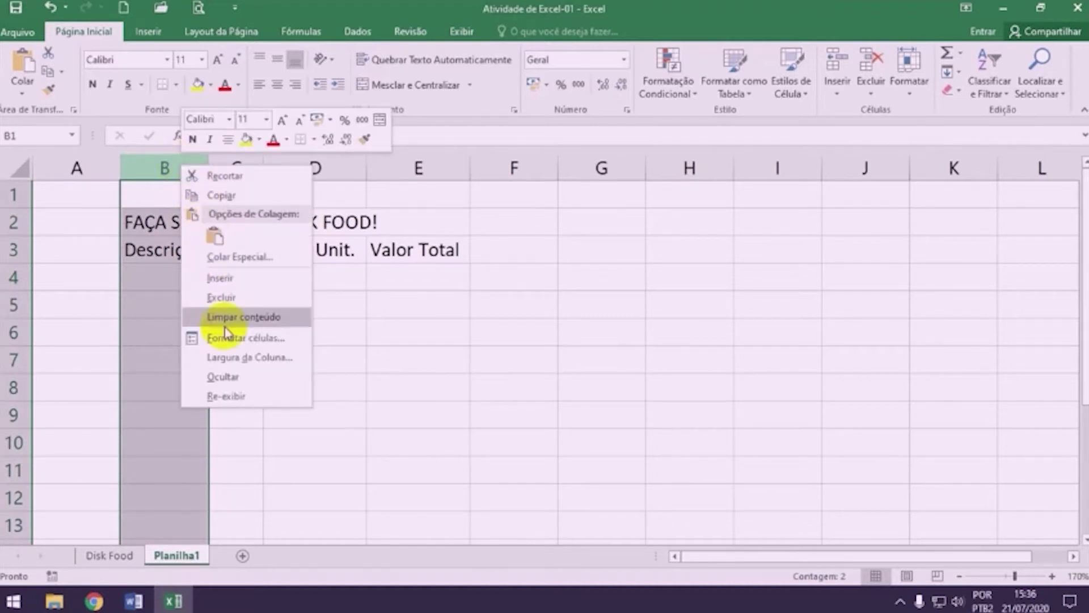
left_click(230, 357)
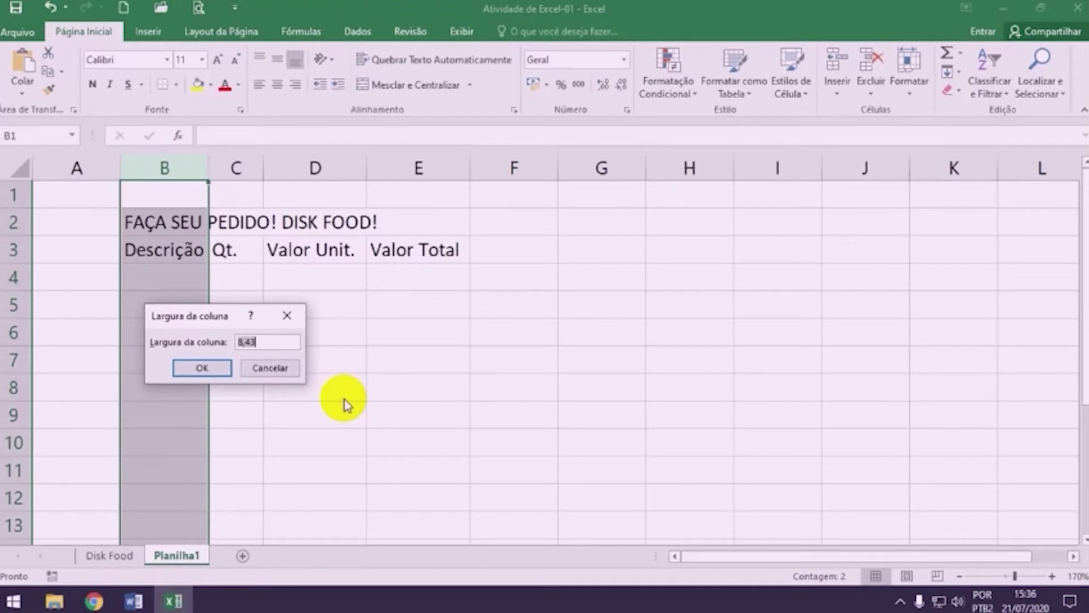
type("22")
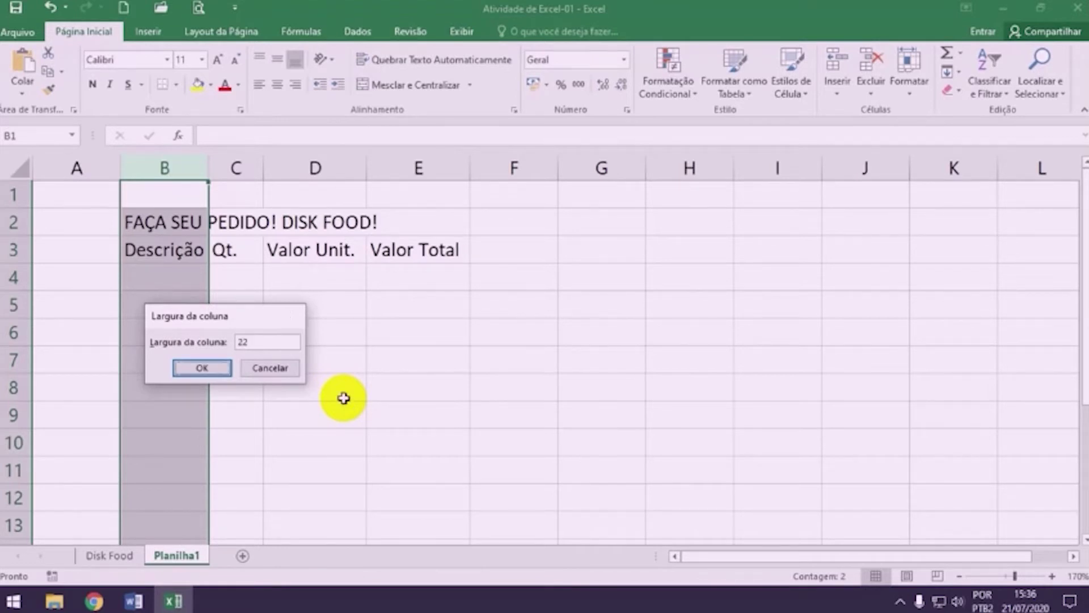
key("Return")
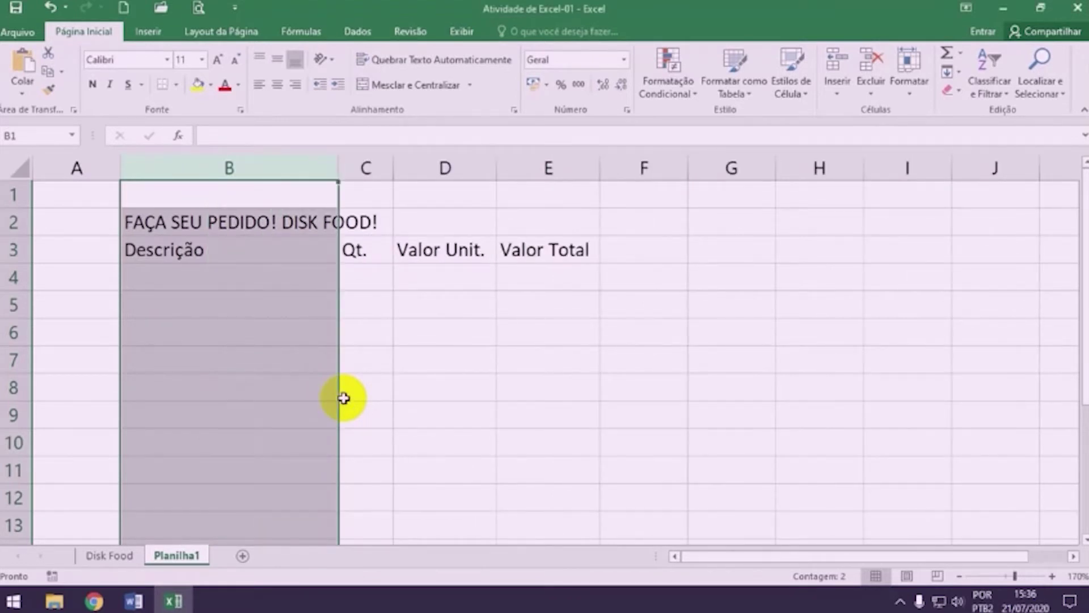
left_click(372, 387)
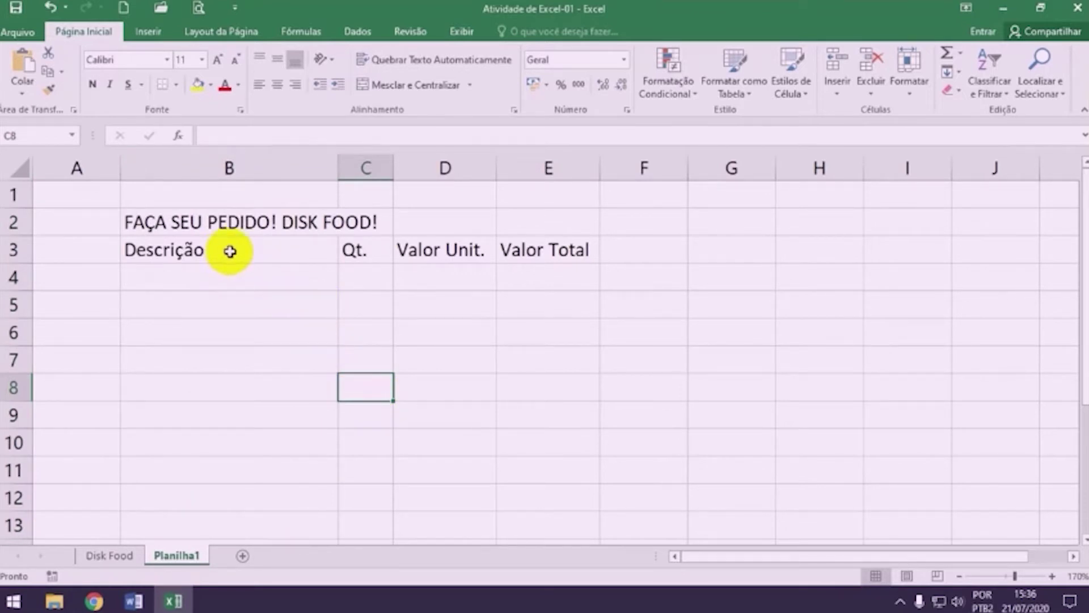
Center the column headers in B3:E3 horizontally, and merge and center the title across B2:E2
left_click_drag(220, 249, 513, 248)
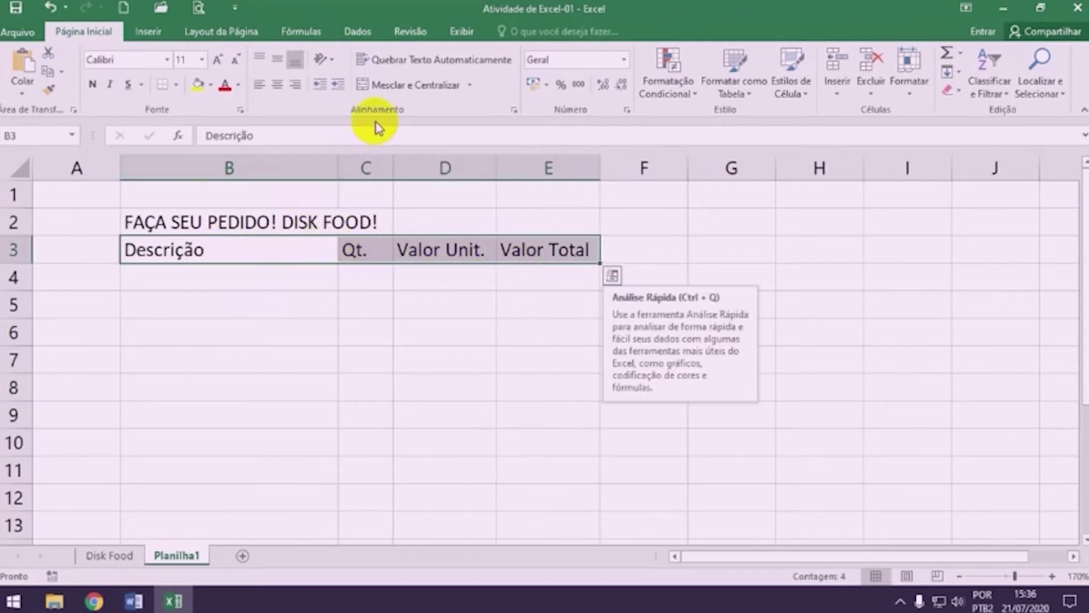
left_click(278, 86)
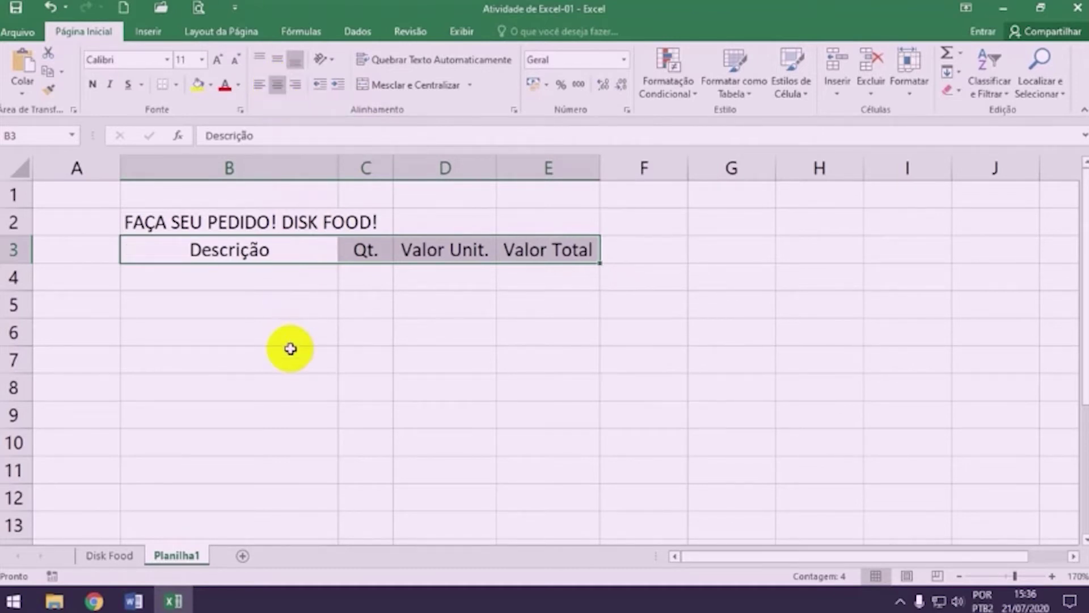
left_click(187, 219)
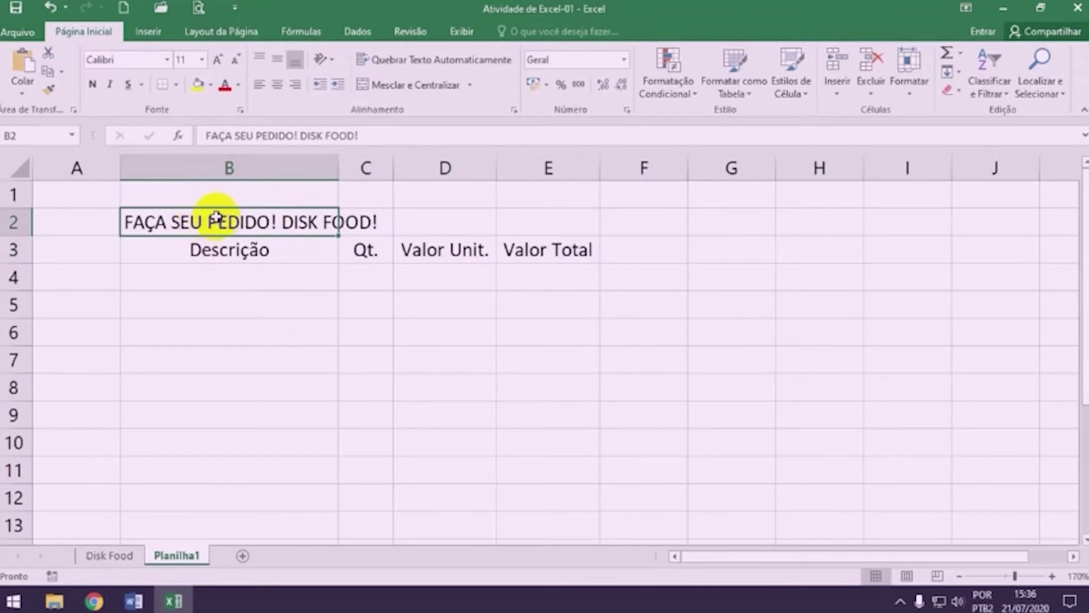
left_click_drag(212, 220, 522, 222)
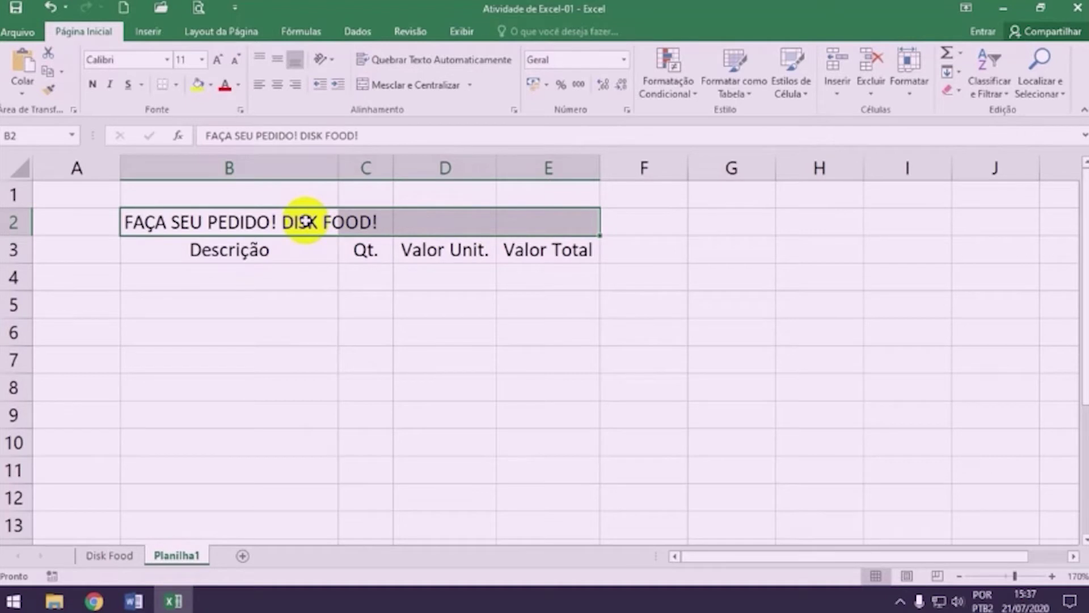
left_click(413, 88)
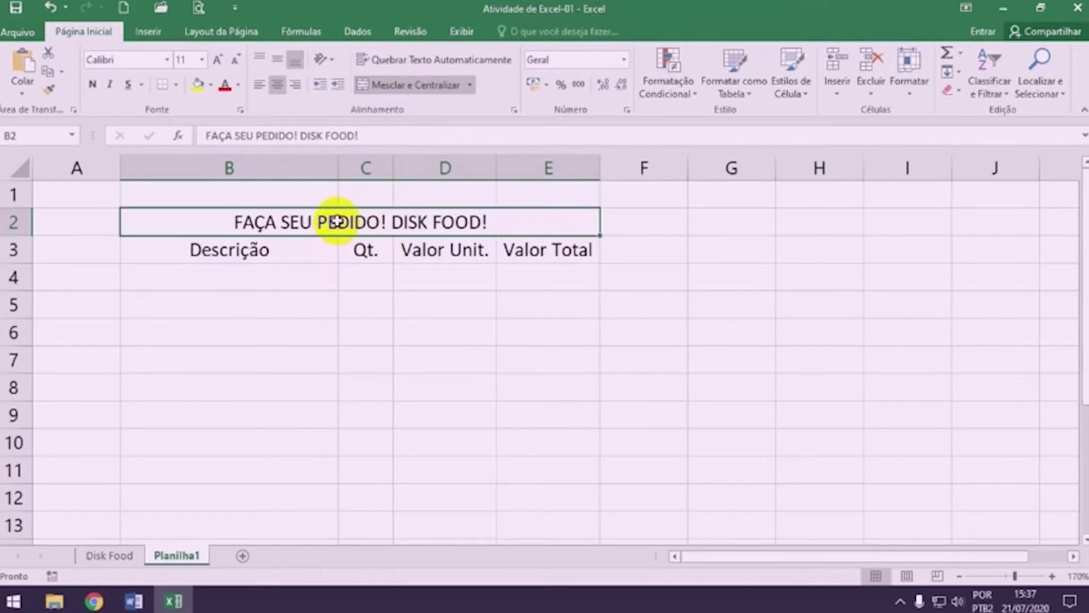
Check the table layout on the Disk Food sheet, and apply all borders to B2:E11 on Planilha1
left_click(126, 556)
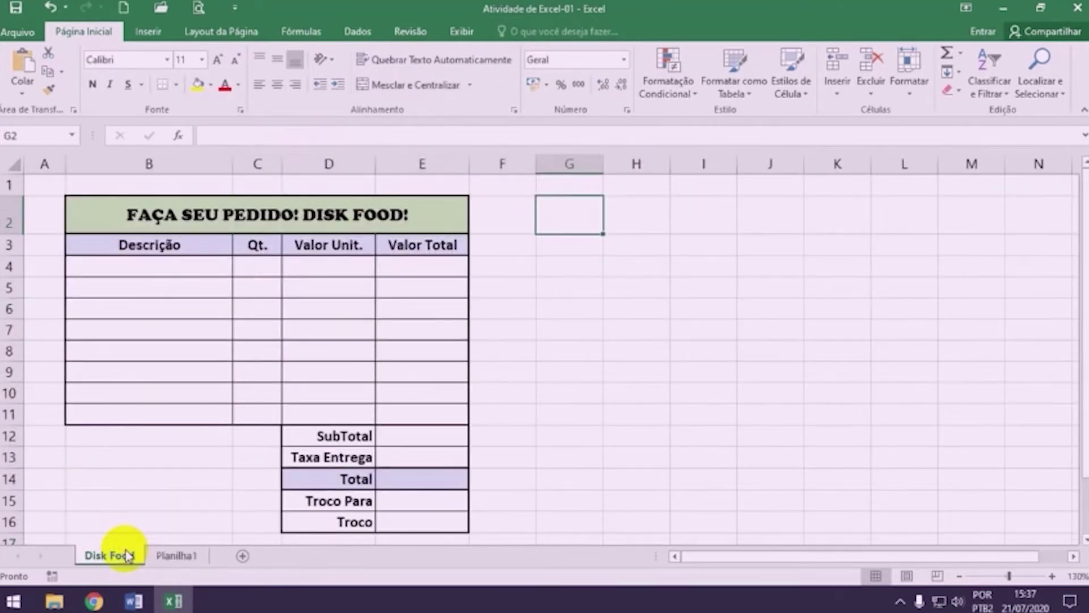
left_click(170, 555)
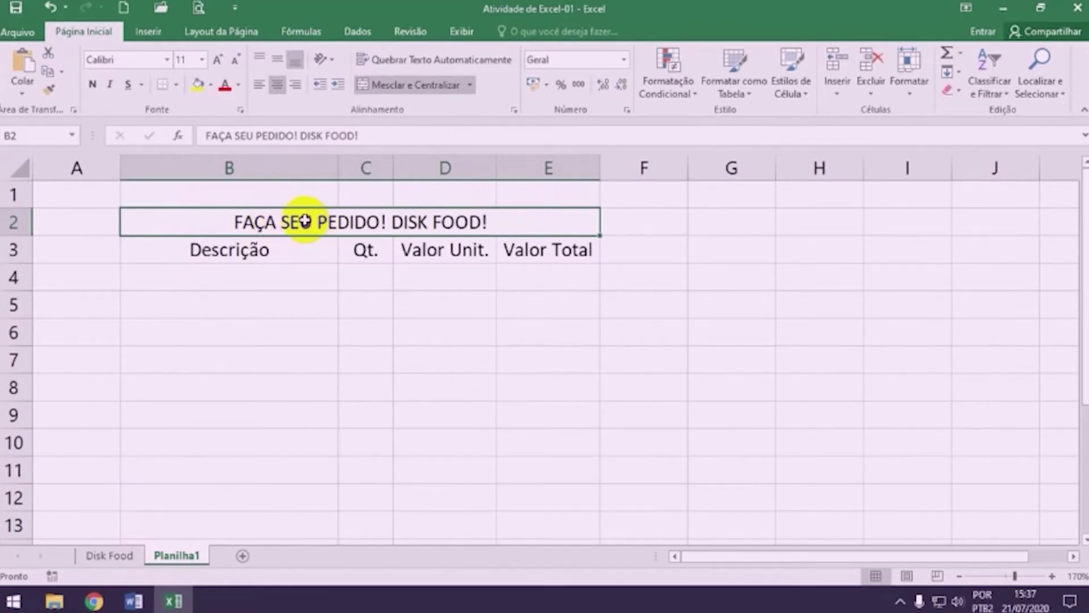
left_click_drag(295, 219, 297, 462)
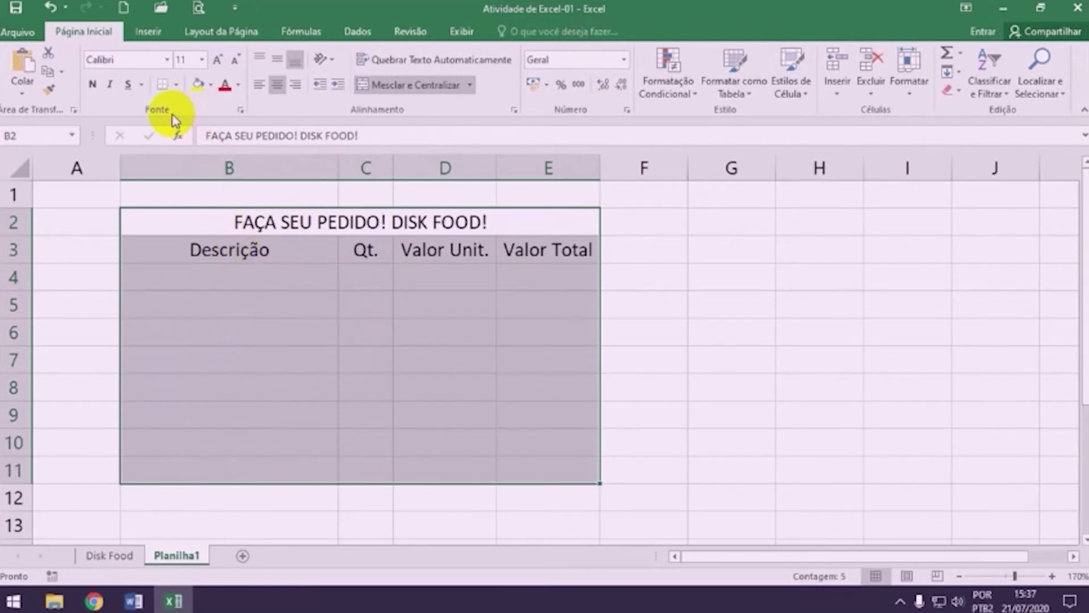
left_click(176, 85)
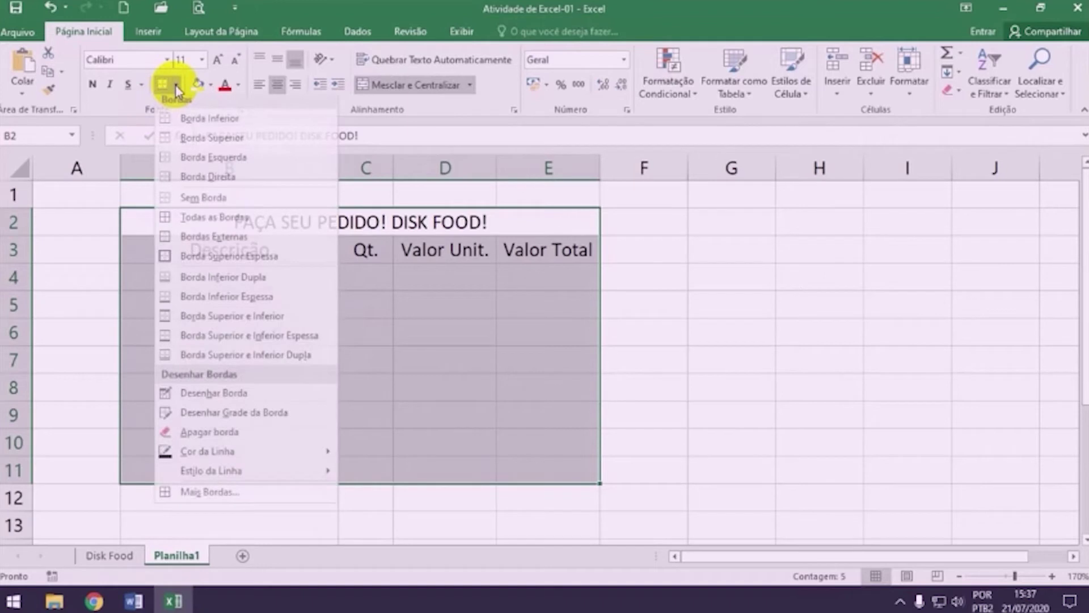
left_click(202, 223)
left_click(332, 364)
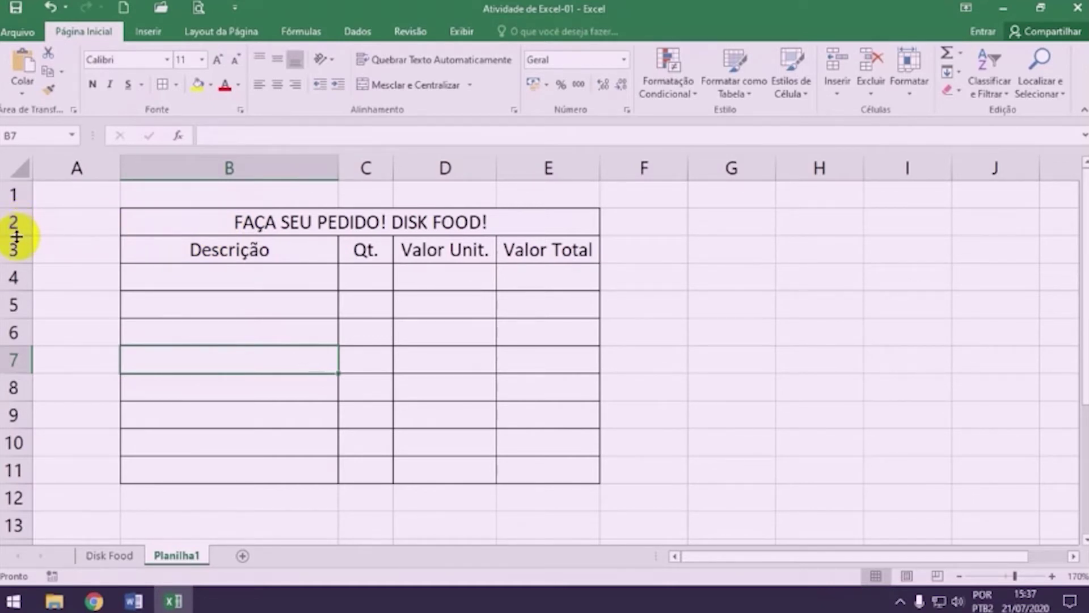
Increase the height of row 2, which holds the title, to about 21.75
left_click_drag(20, 236, 22, 249)
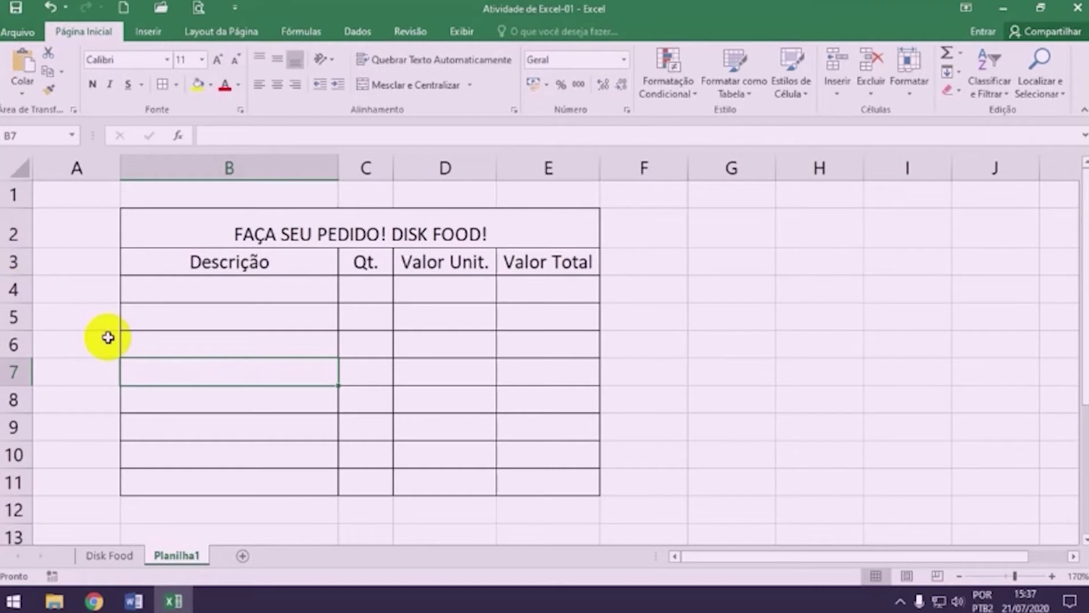
right_click(8, 227)
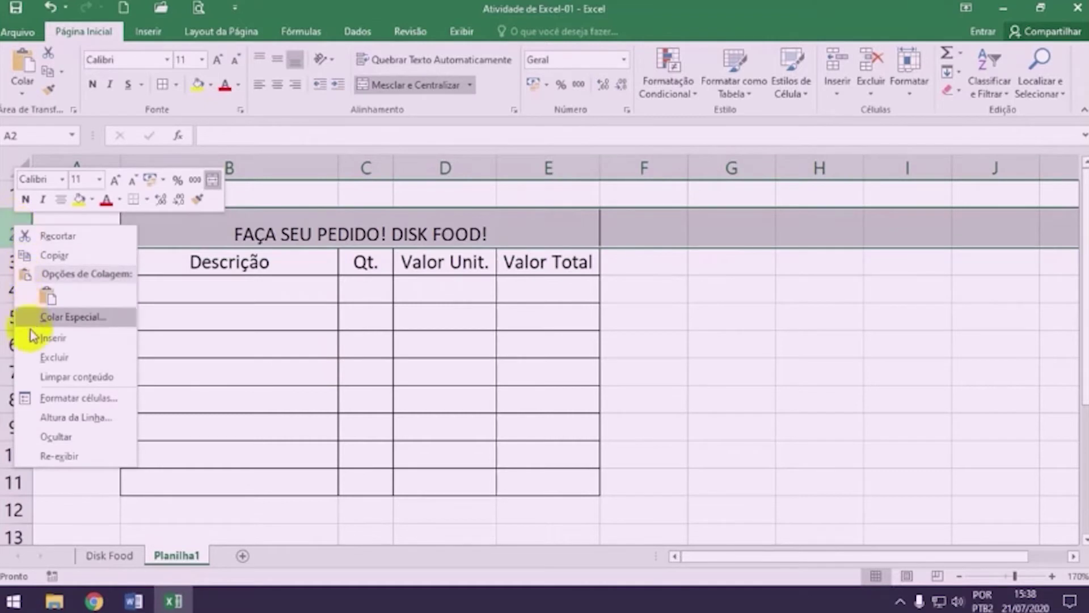
left_click(77, 417)
left_click(136, 405)
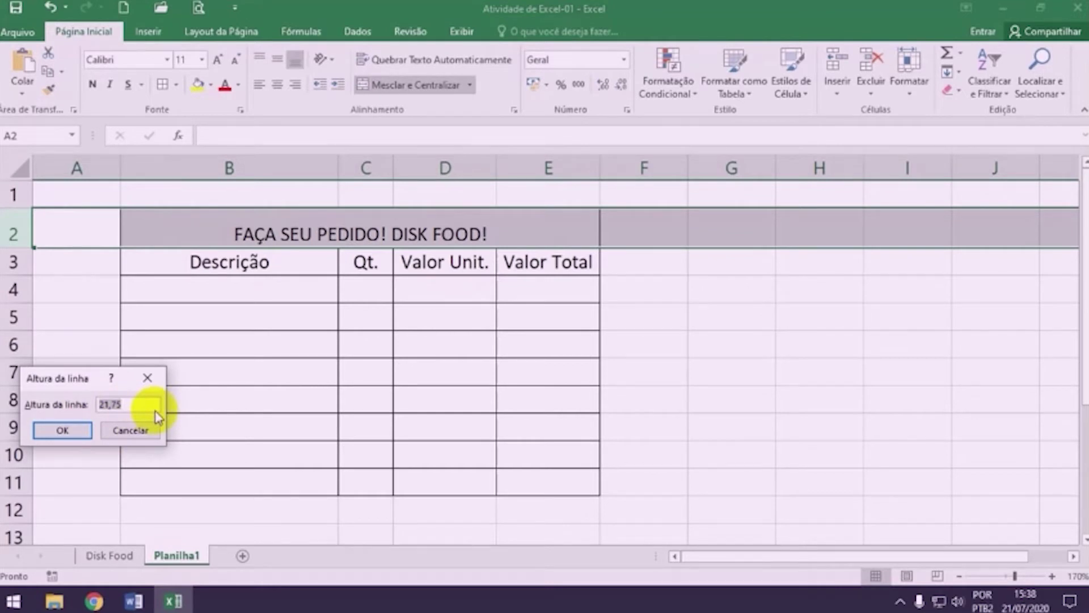
key("Return")
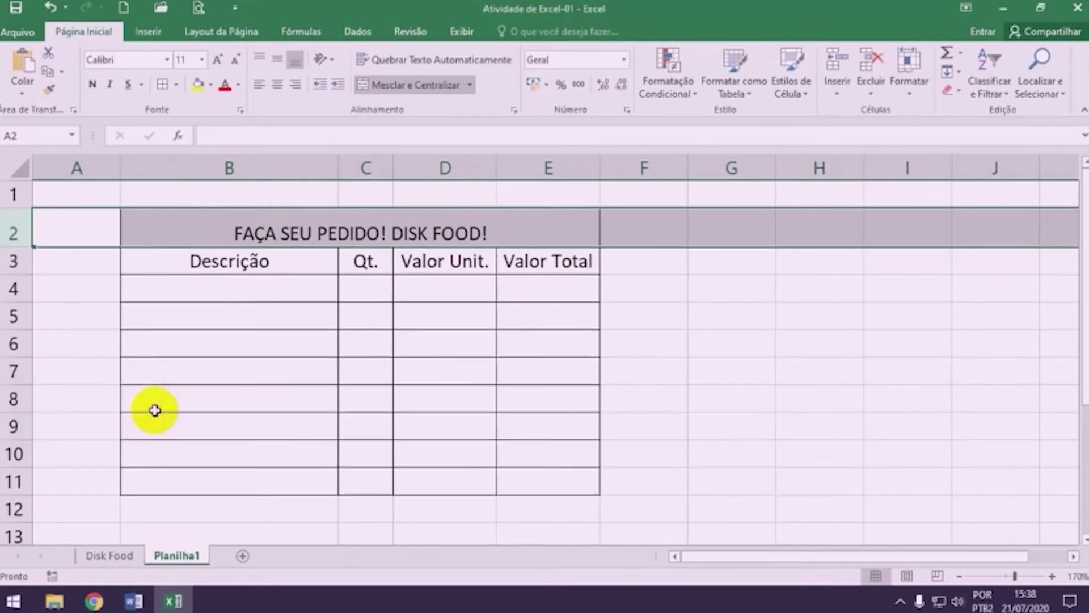
Middle-align the title in B2 vertically and set its font to Comic Sans MS
left_click(258, 226)
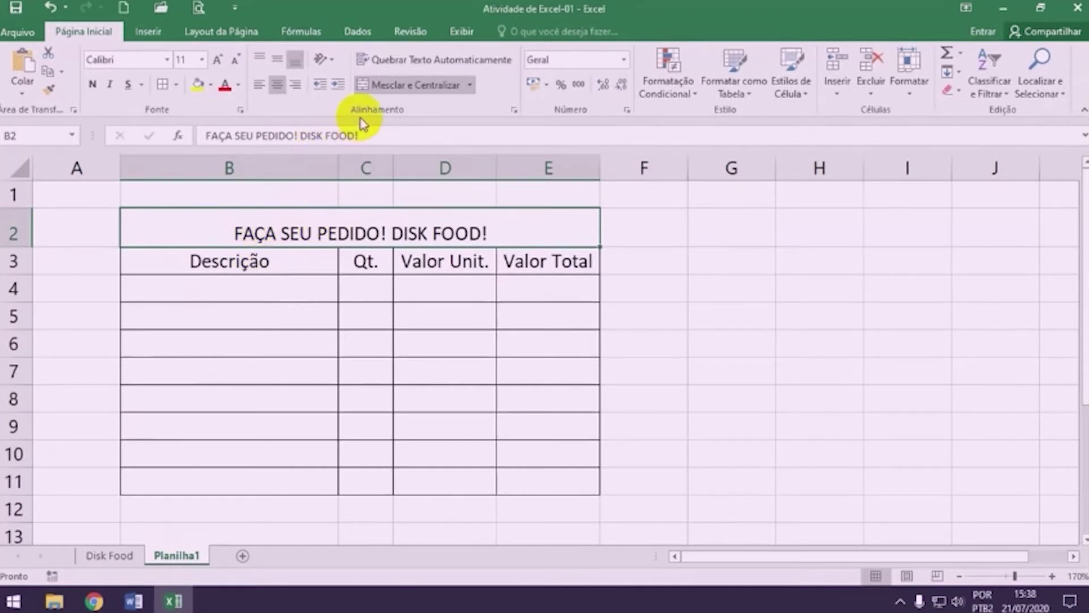
left_click(280, 64)
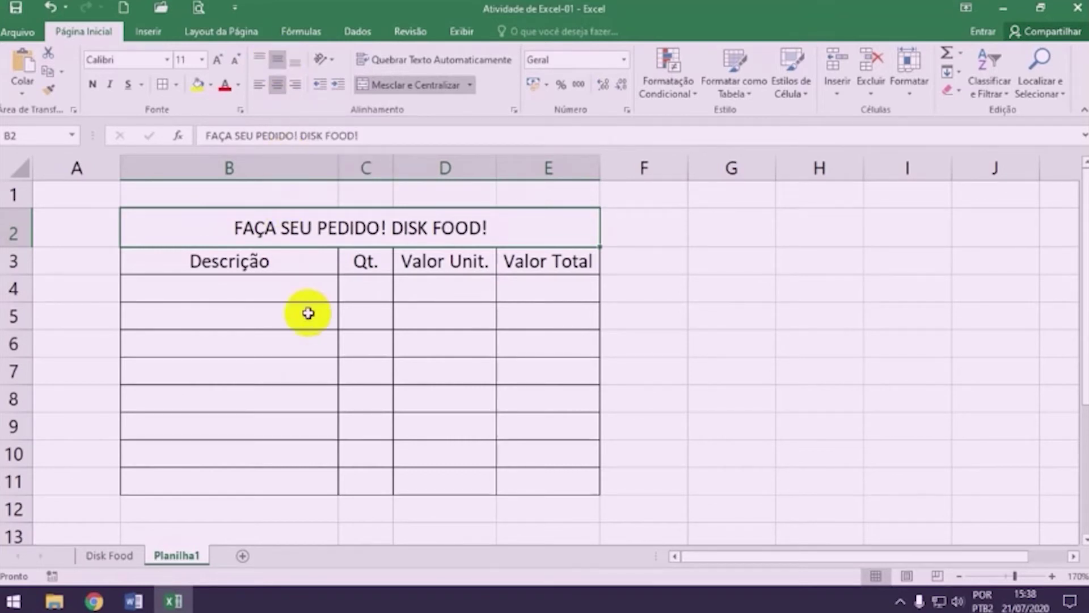
left_click(168, 61)
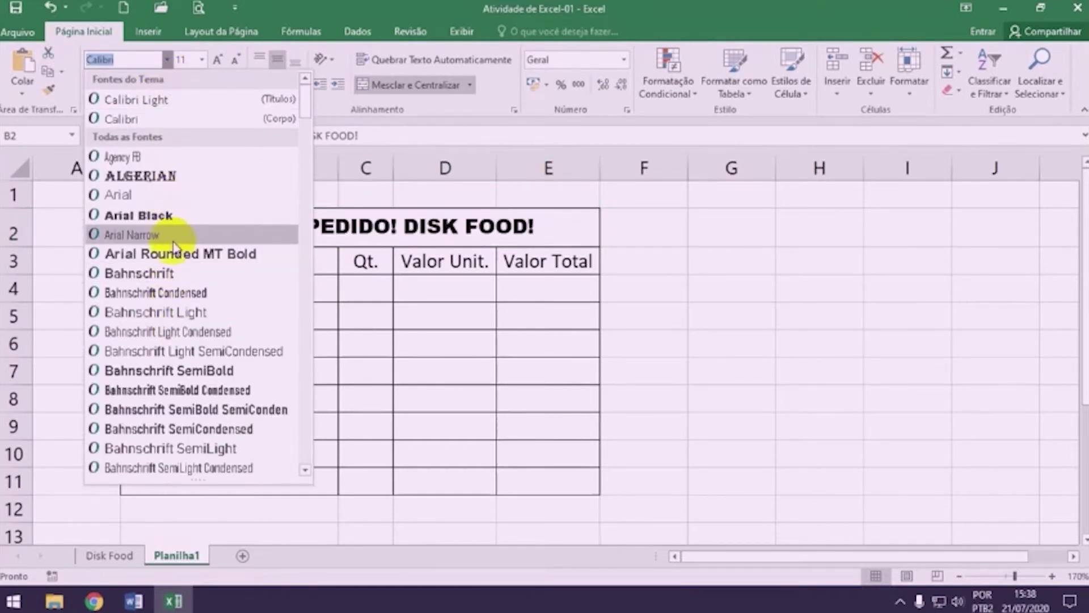
scroll(164, 294, "down", 5)
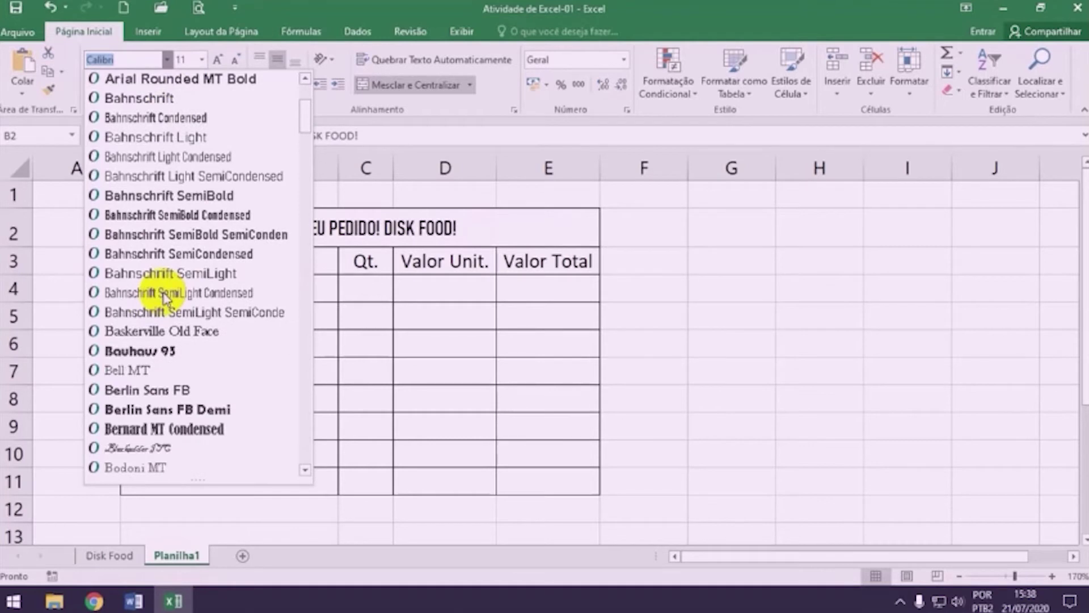
scroll(166, 298, "down", 4)
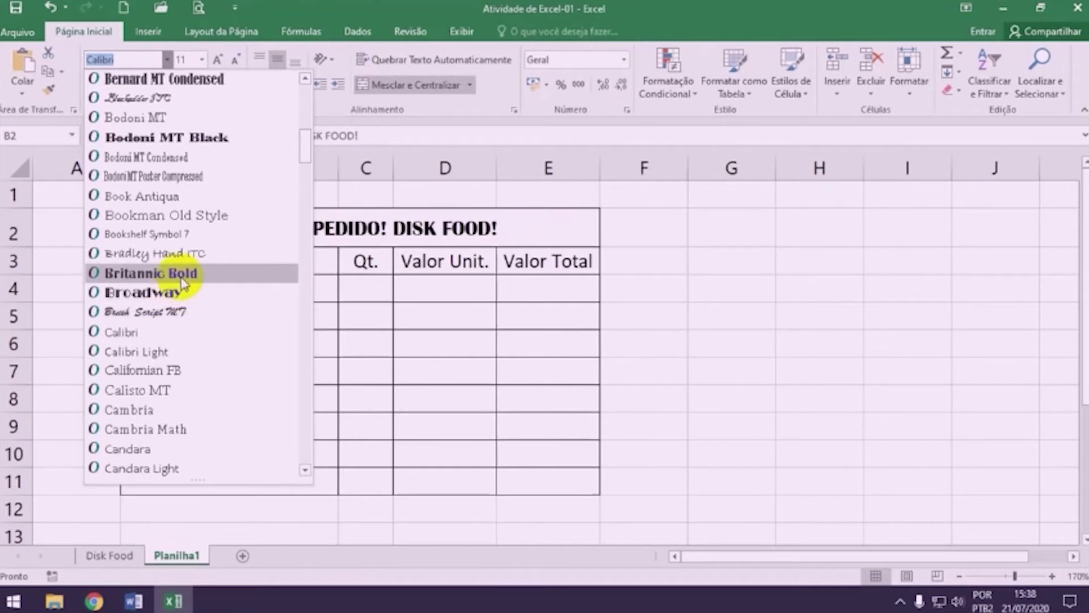
scroll(182, 284, "down", 2)
scroll(183, 284, "down", 1)
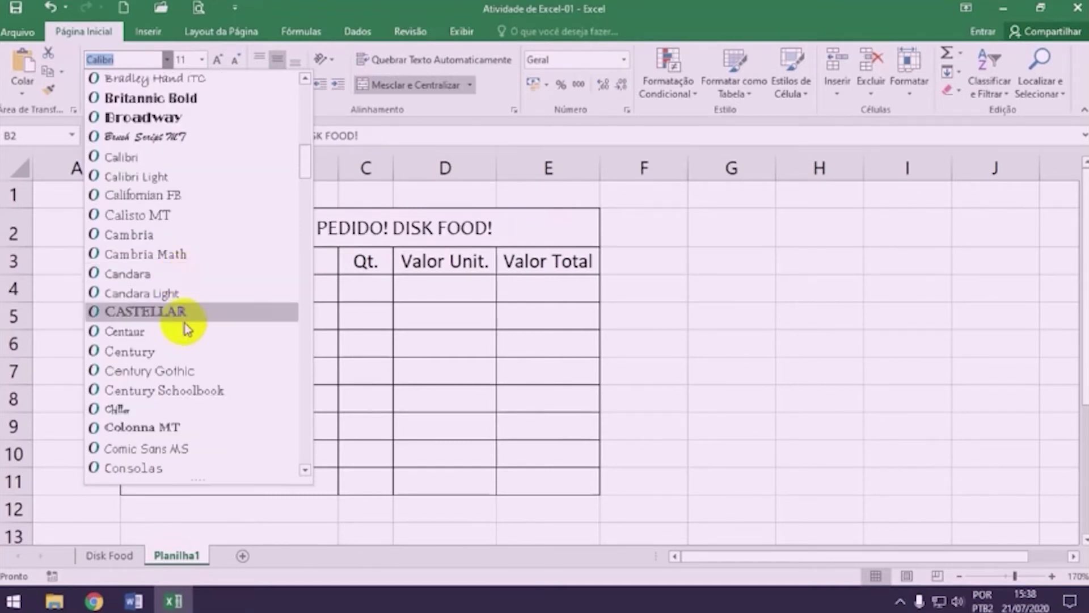
left_click(176, 449)
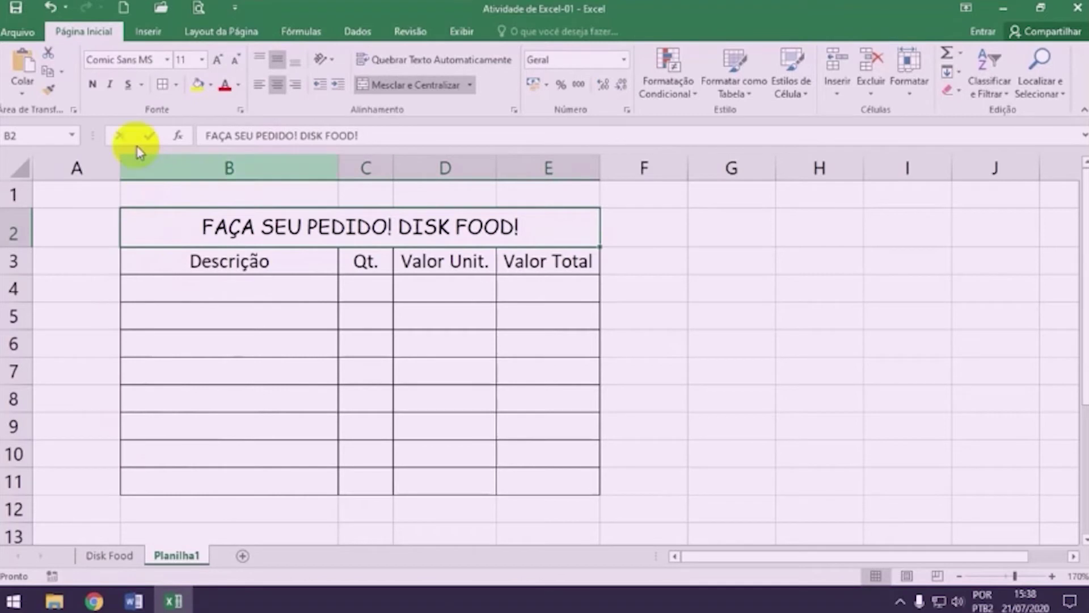
Format the title in B2 as bold at size 12 with a light gold cell fill
left_click(93, 85)
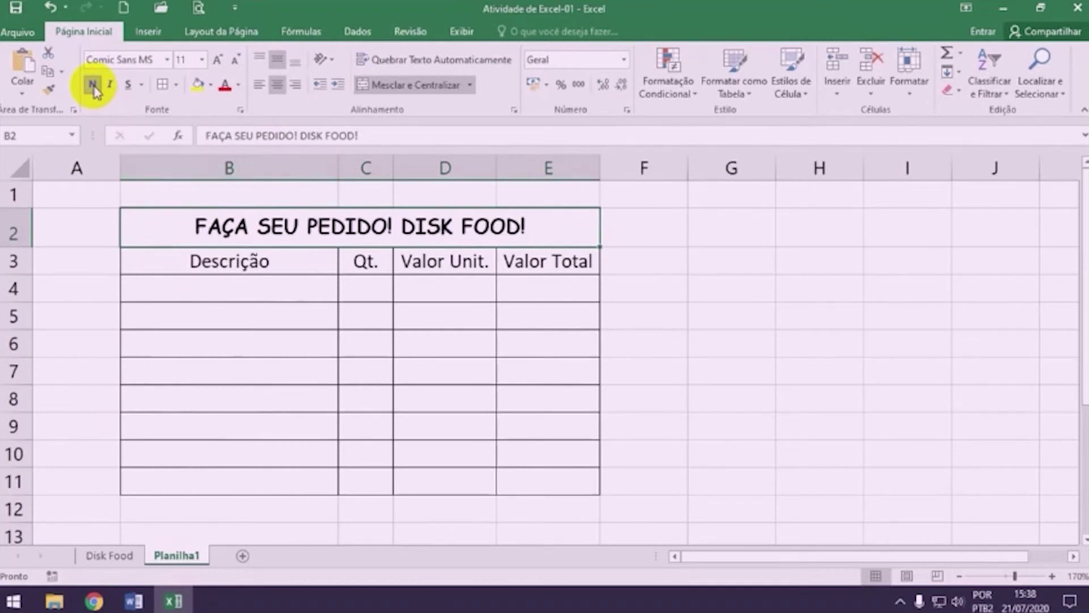
left_click(218, 60)
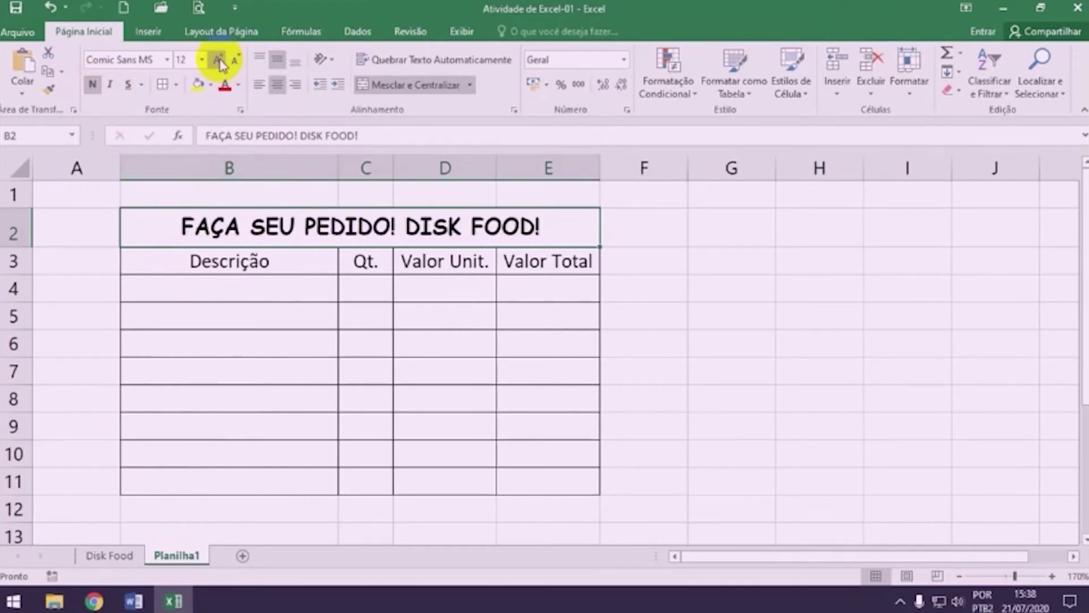
left_click(253, 169)
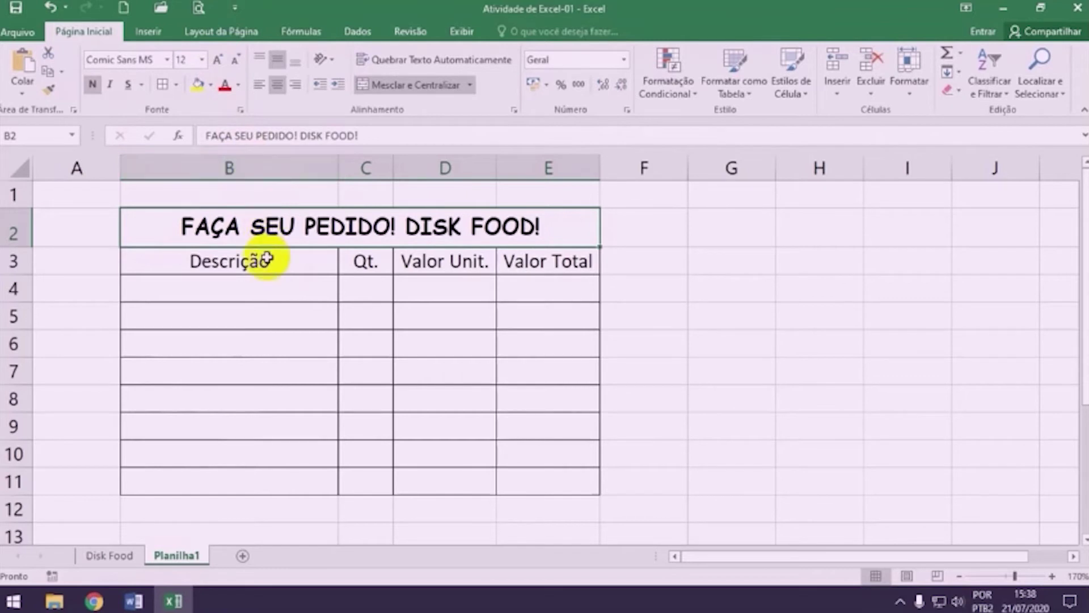
left_click(211, 86)
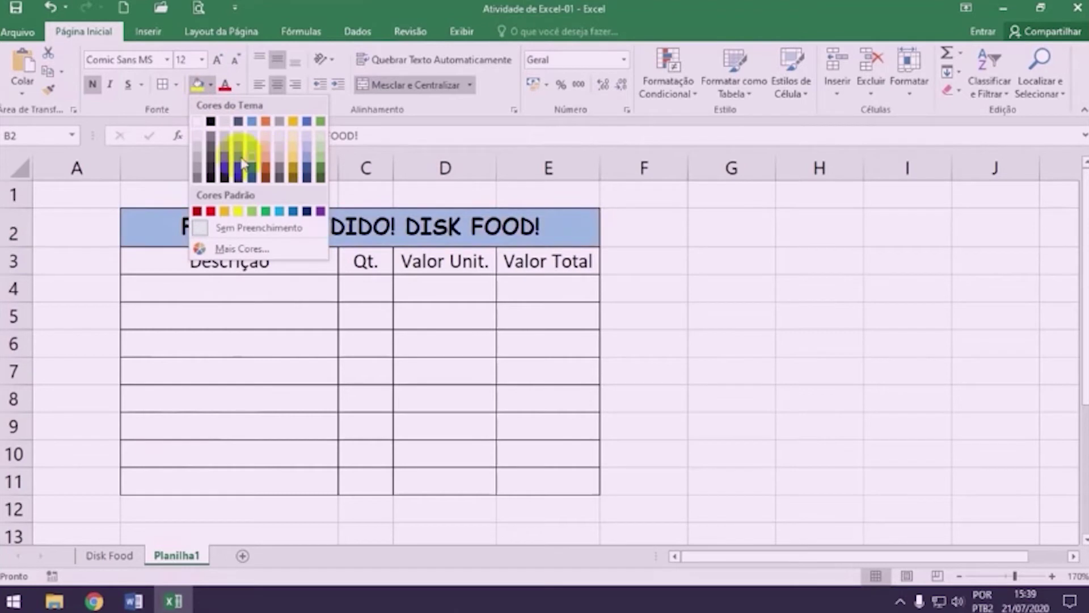
left_click(294, 147)
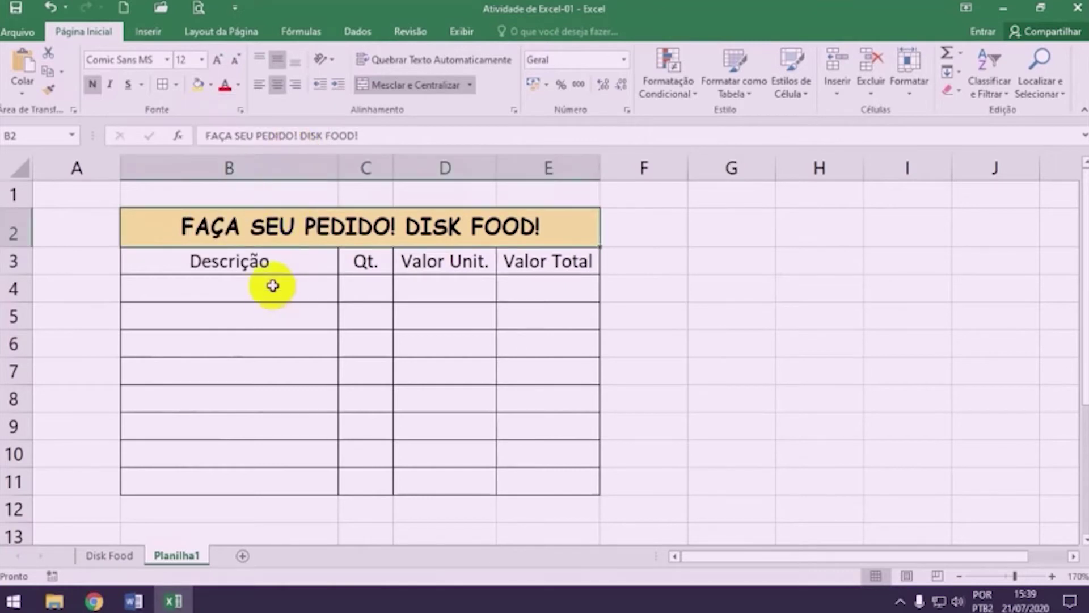
Make the column headers in B3:E3 bold
left_click(267, 264)
left_click_drag(245, 264, 499, 267)
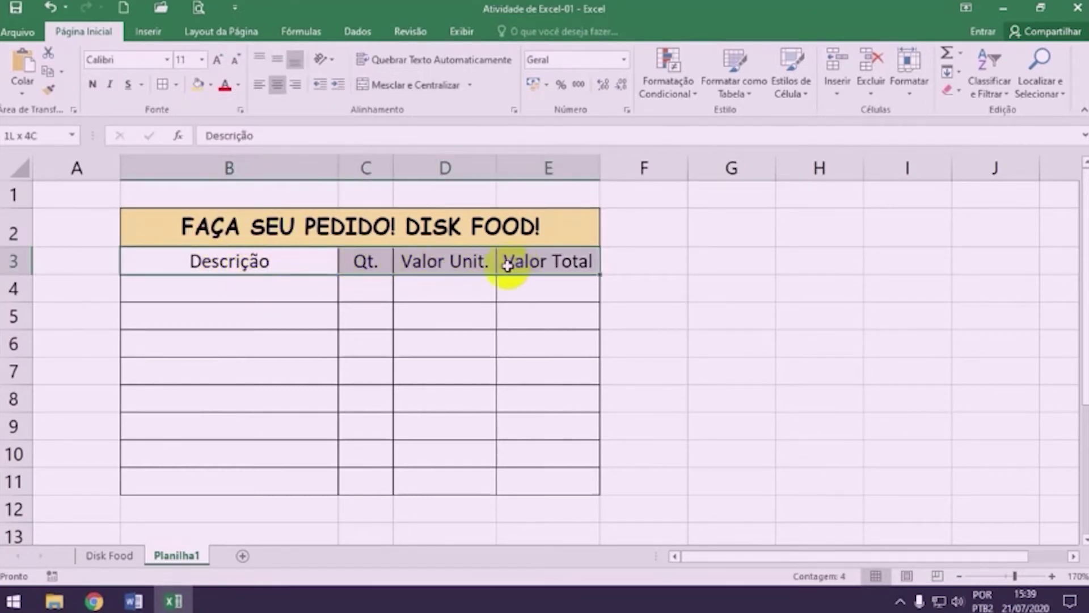
left_click(93, 85)
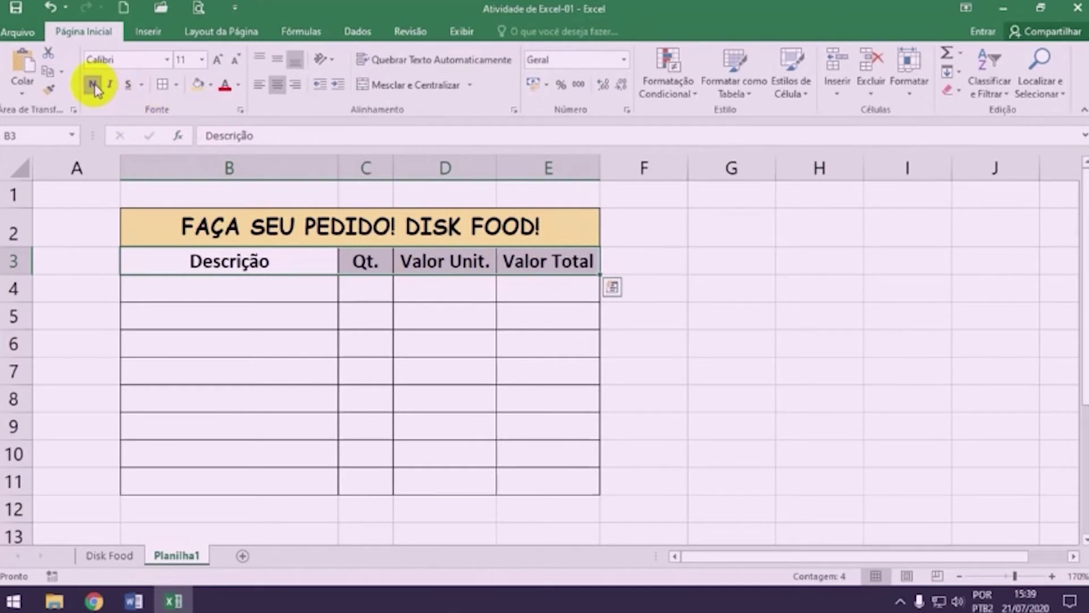
Fill the column header cells B3:E3 with a light pink colour
left_click(211, 86)
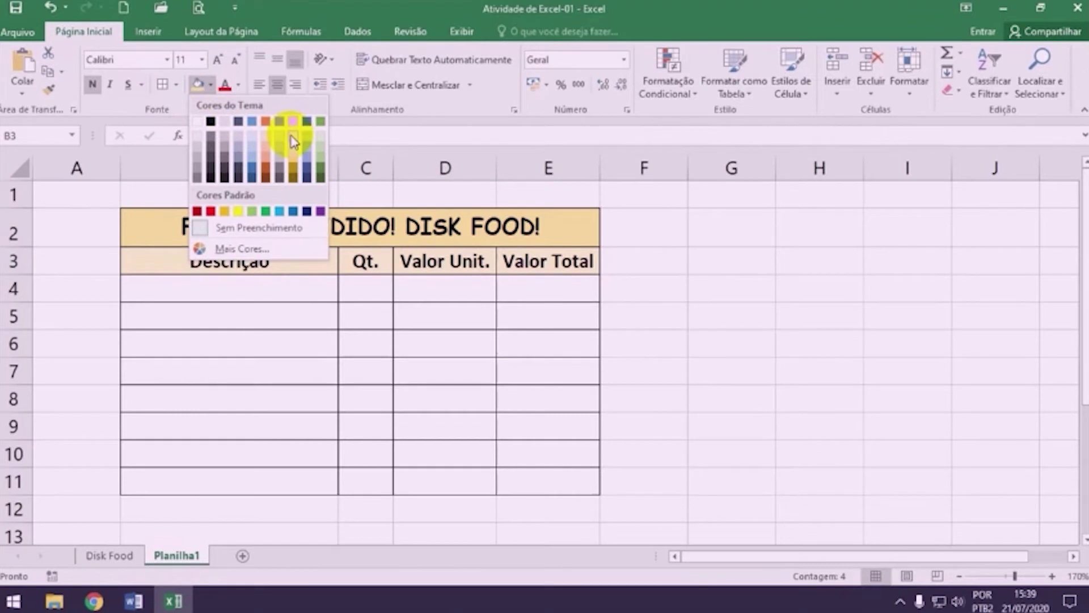
left_click(271, 138)
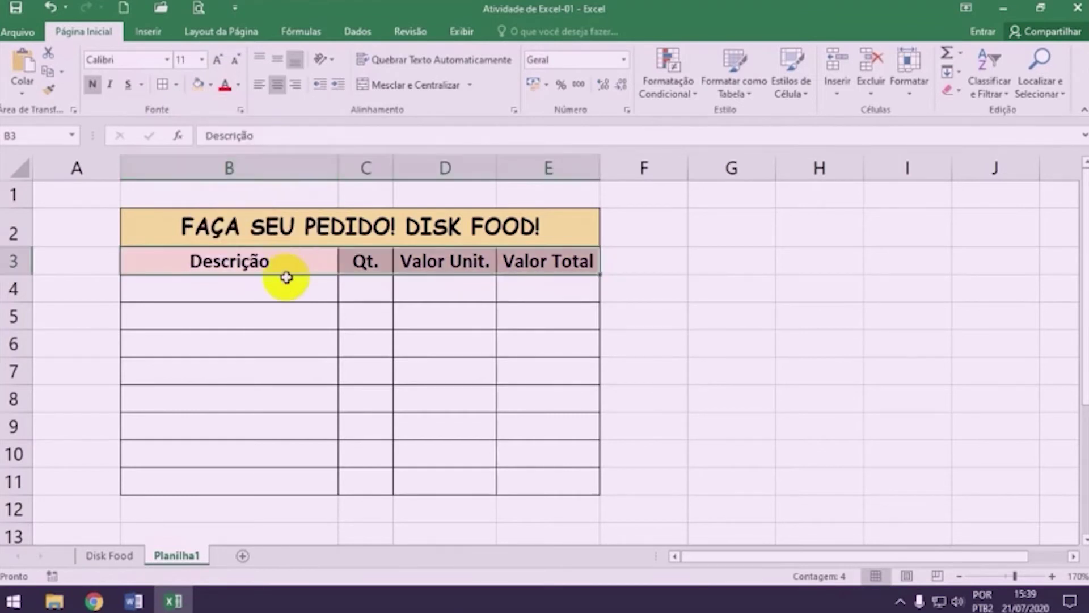
left_click(287, 282)
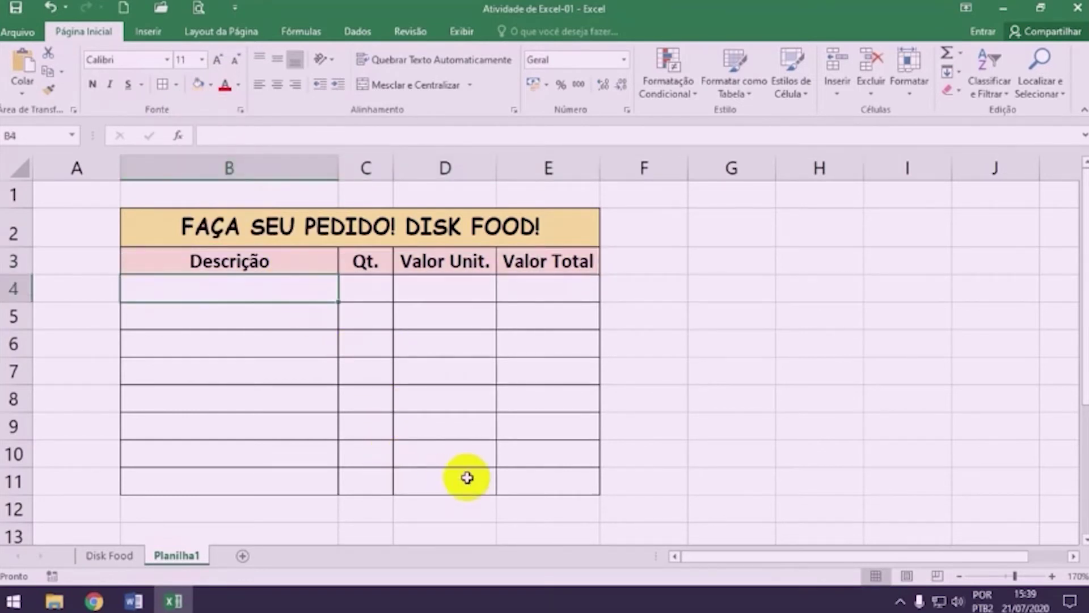
Using the Disk Food sheet as reference, enter the labels SubTotal in D12 and Taxa Entrega in D13 of Planilha1
left_click(426, 506)
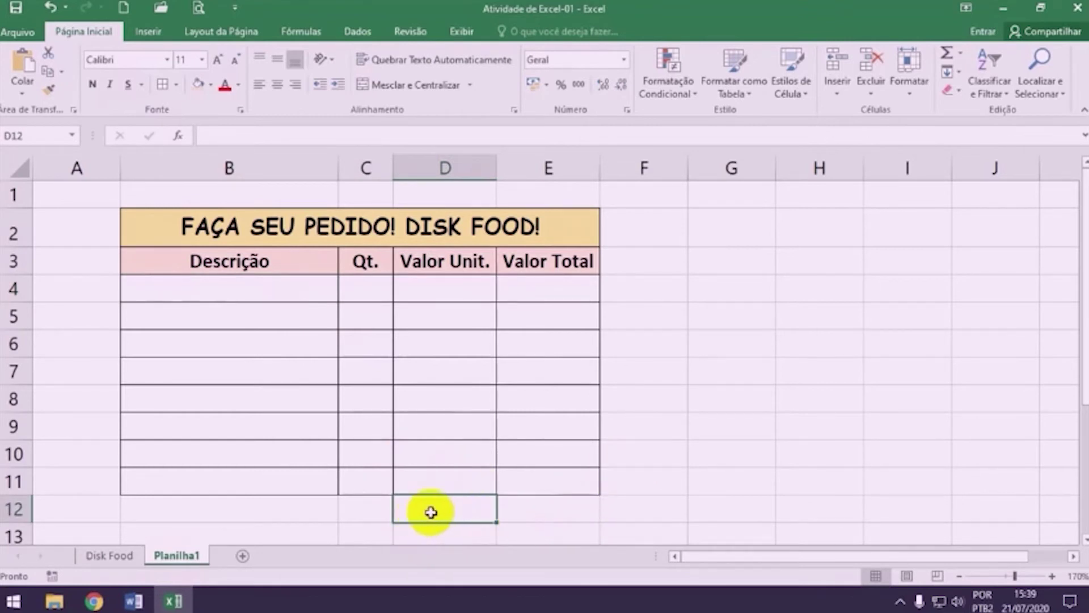
left_click(110, 555)
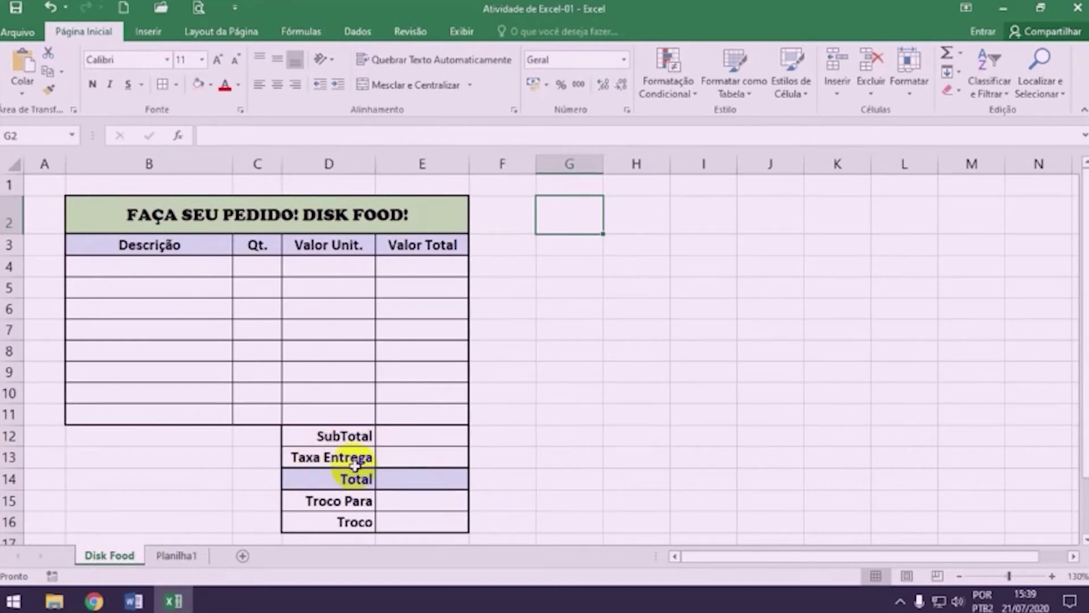
left_click(173, 556)
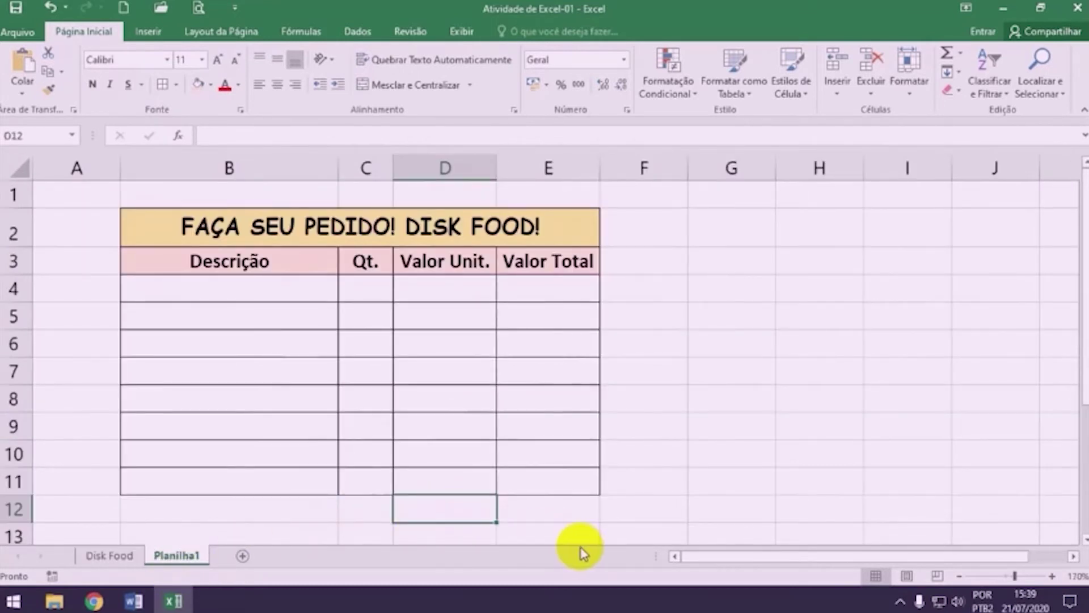
type("SubTotal")
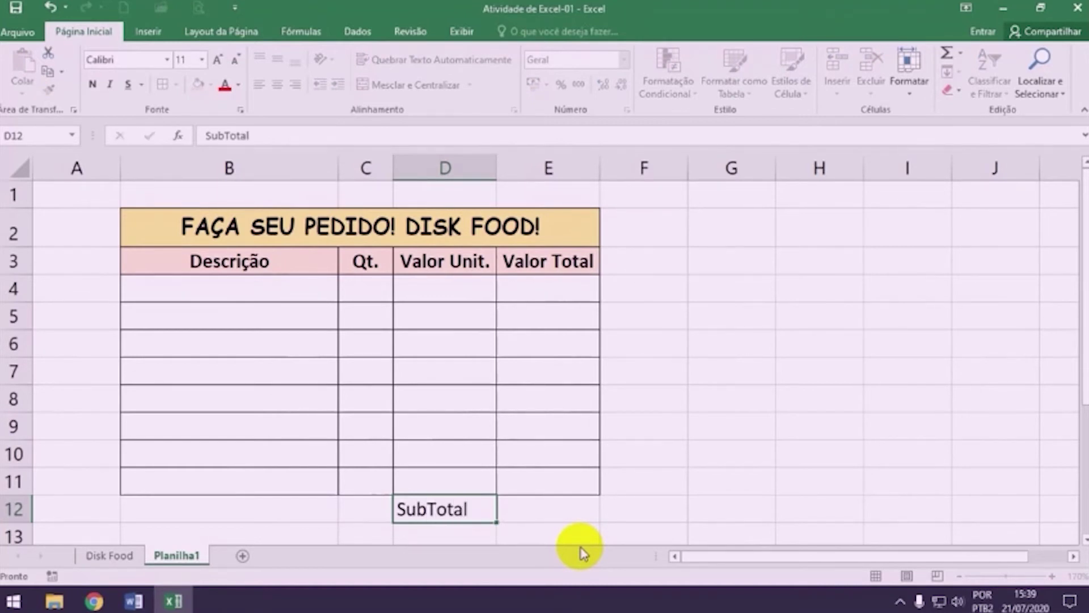
key("Return")
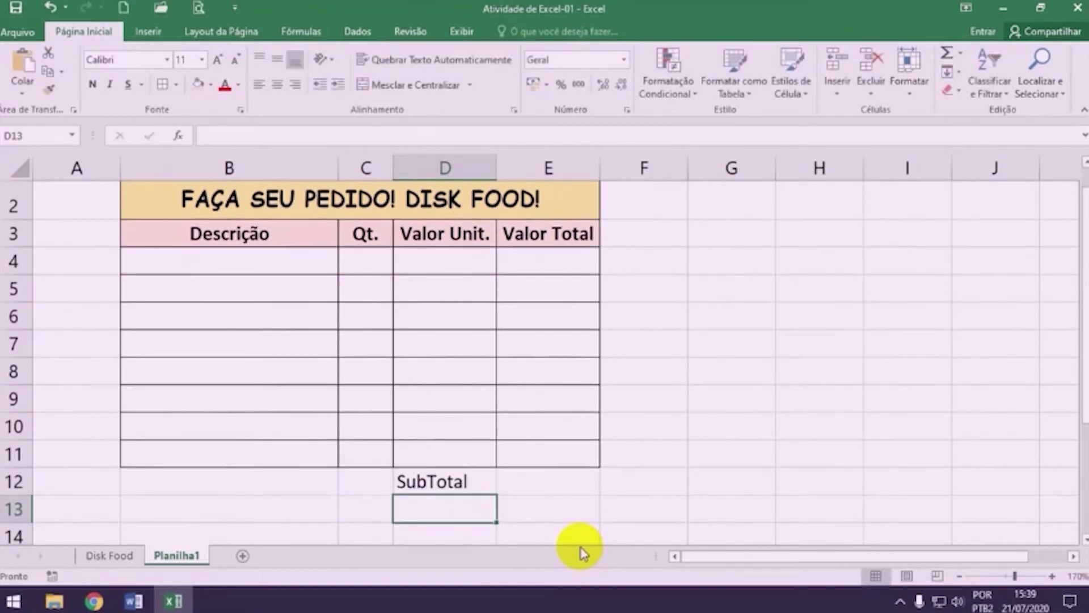
type("Taxa Entrega")
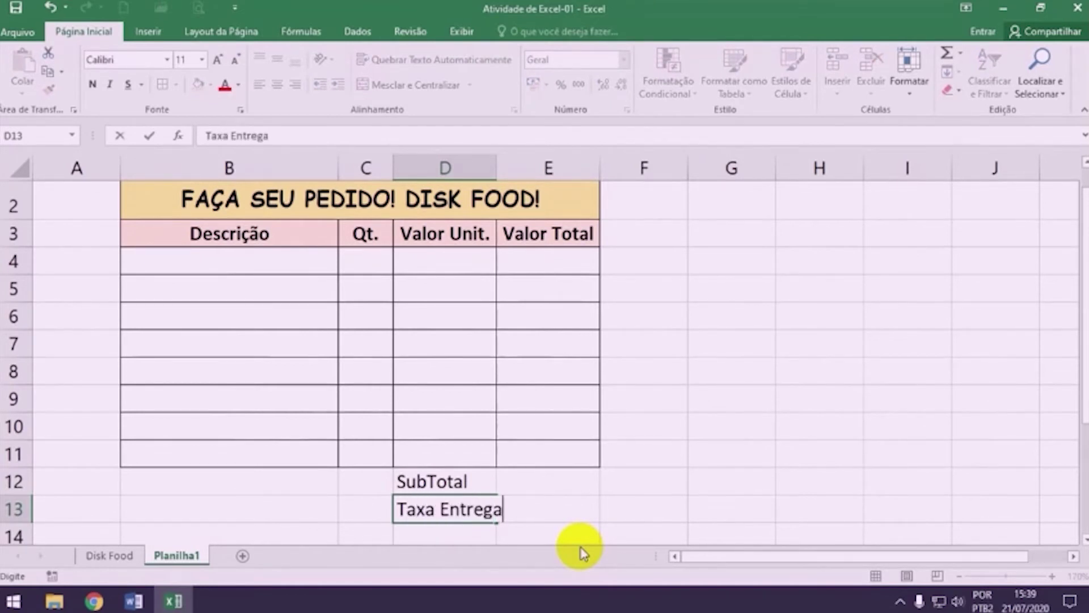
key("Return")
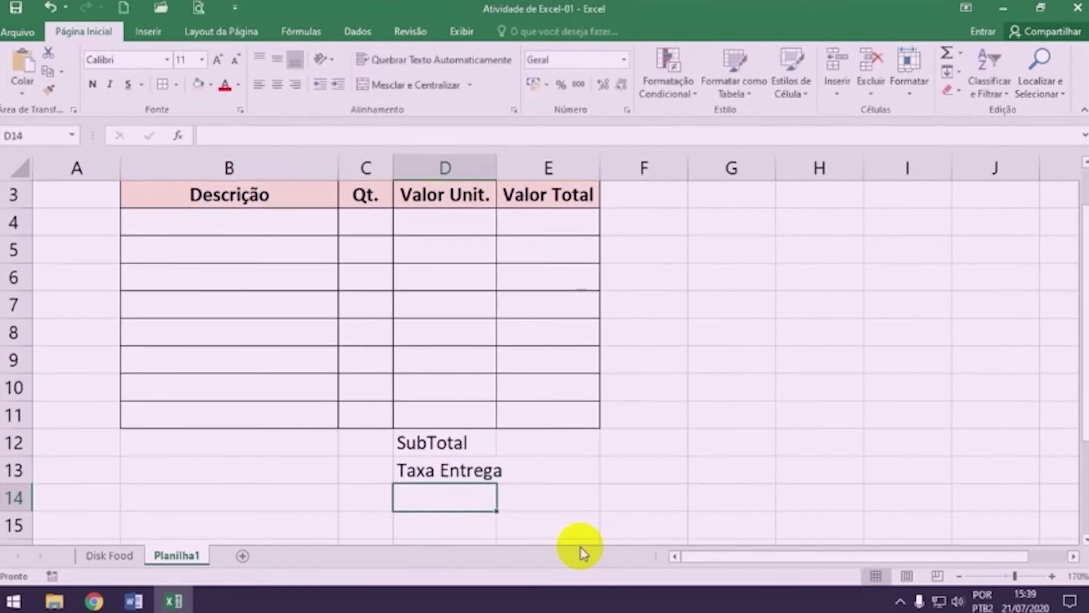
Complete the summary labels from the Disk Food sheet with Total in D14, Troco Para in D15 and Troco in D16 of Planilha1
left_click(105, 553)
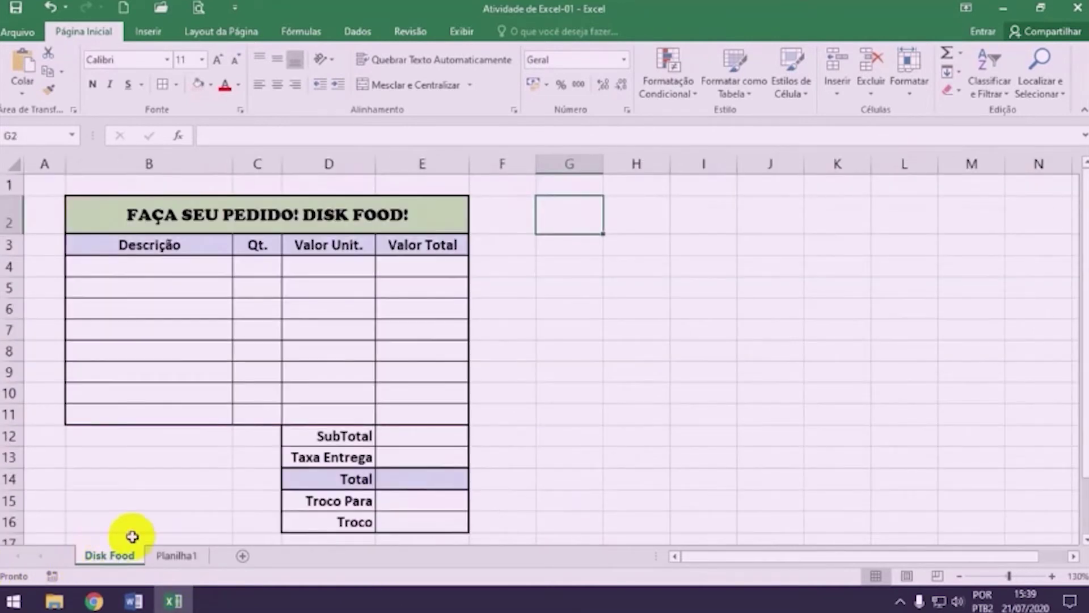
left_click(175, 555)
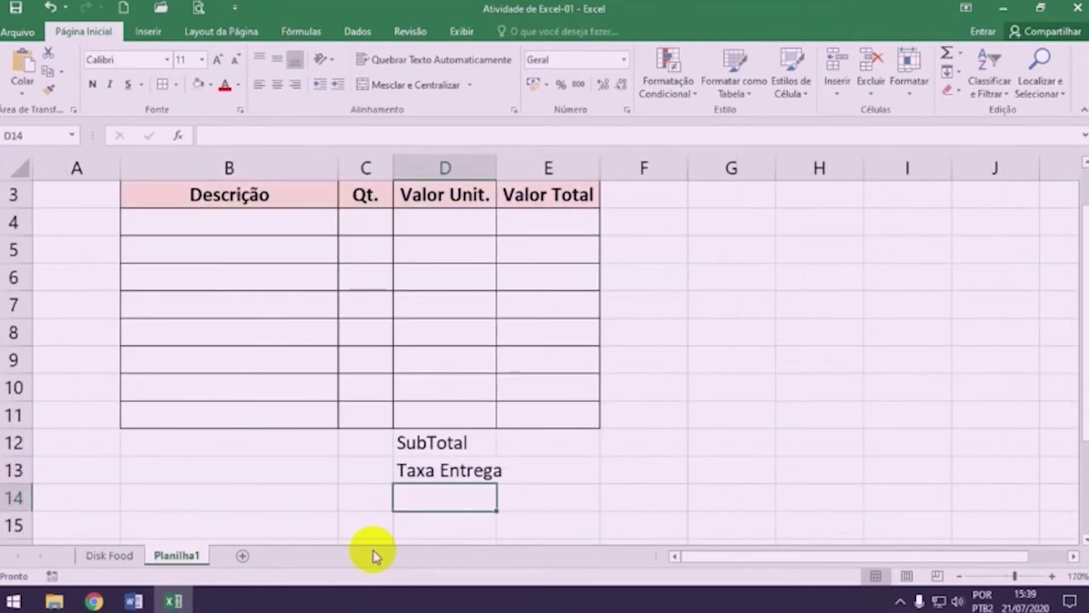
type("Total")
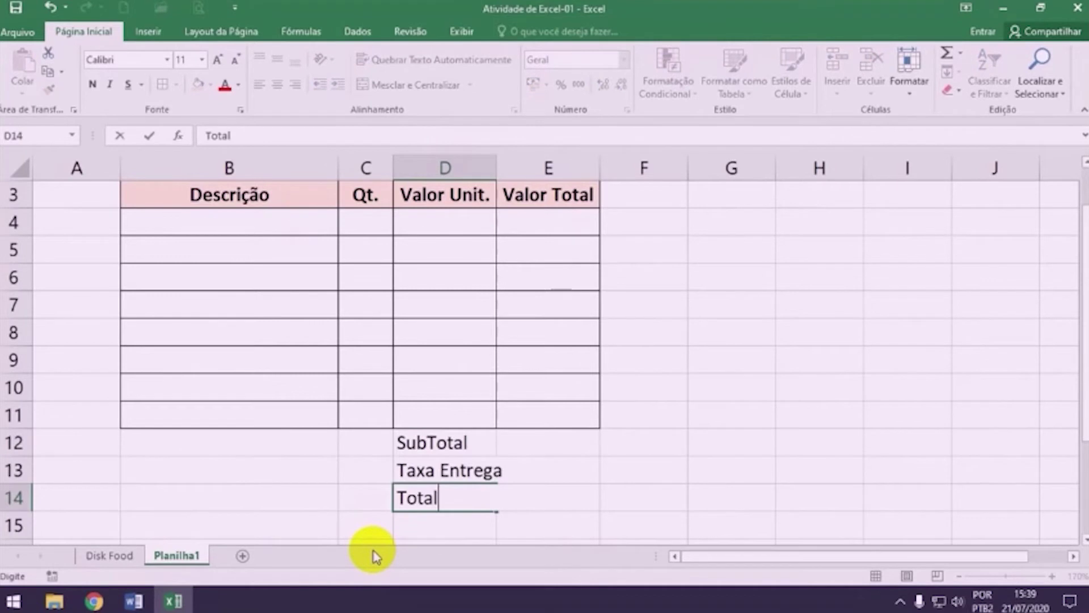
key("Return")
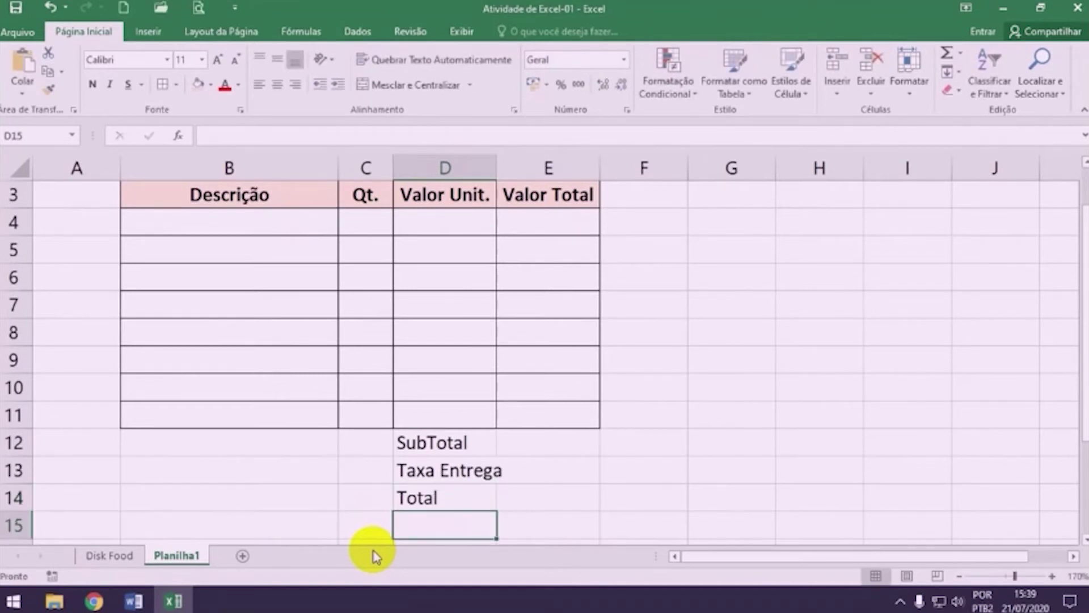
type("Troco")
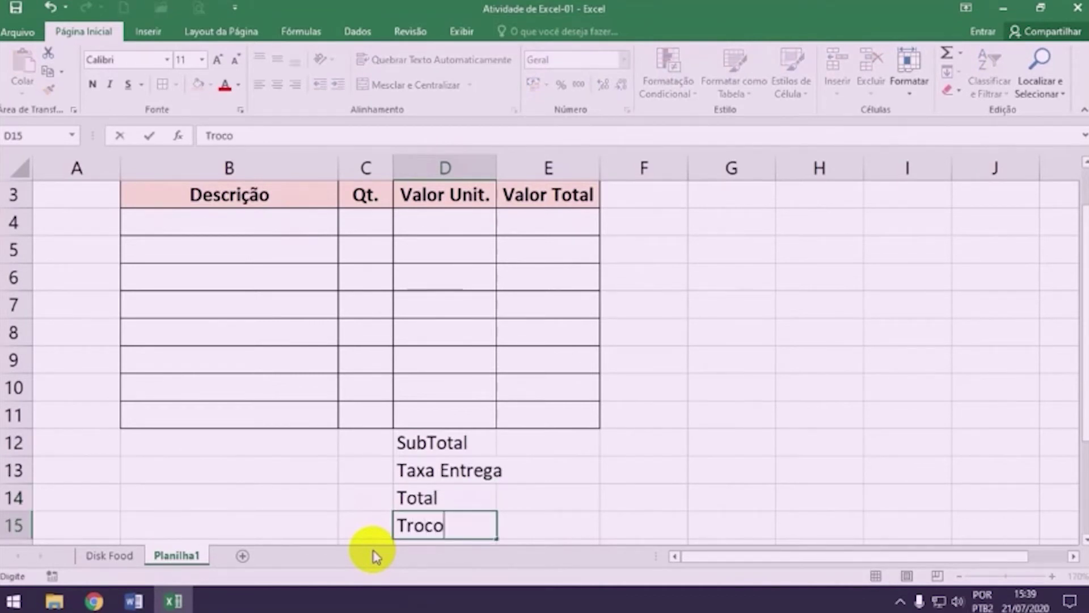
type(" Para")
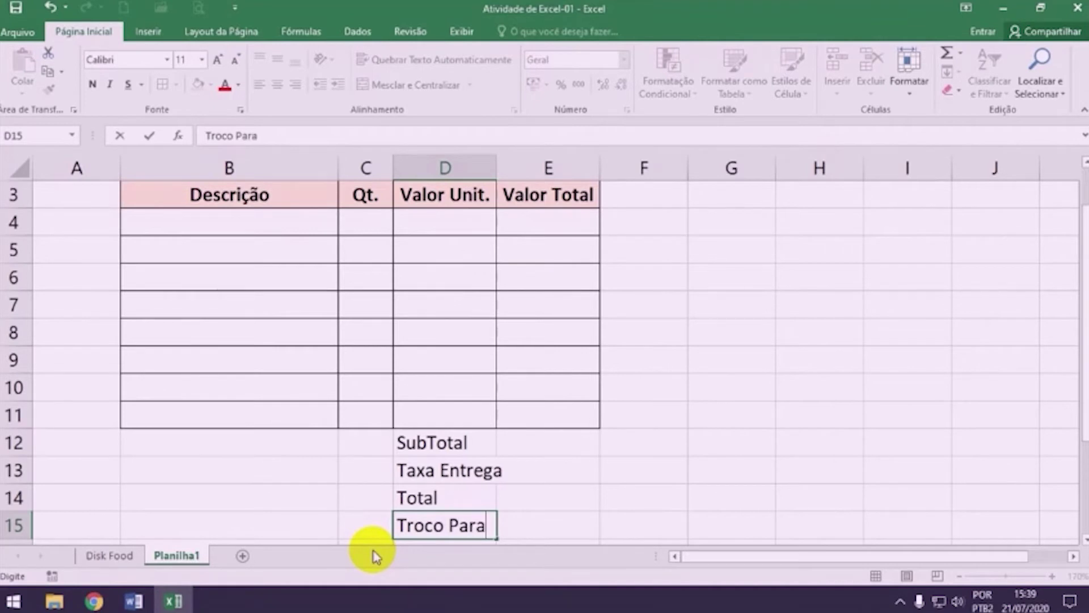
key("Return")
type("Troc")
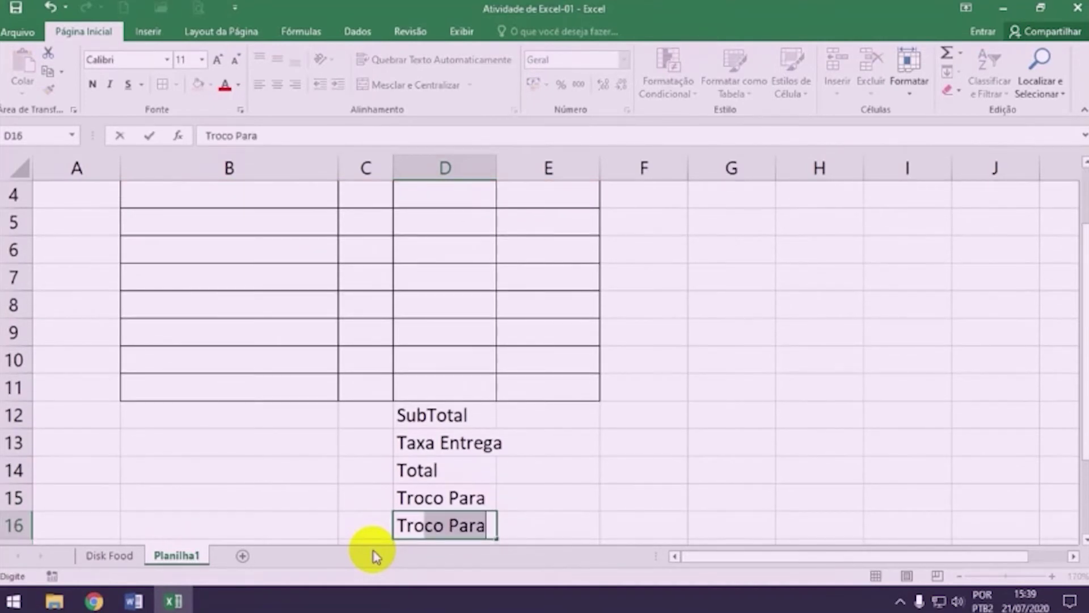
type("o")
key("Delete")
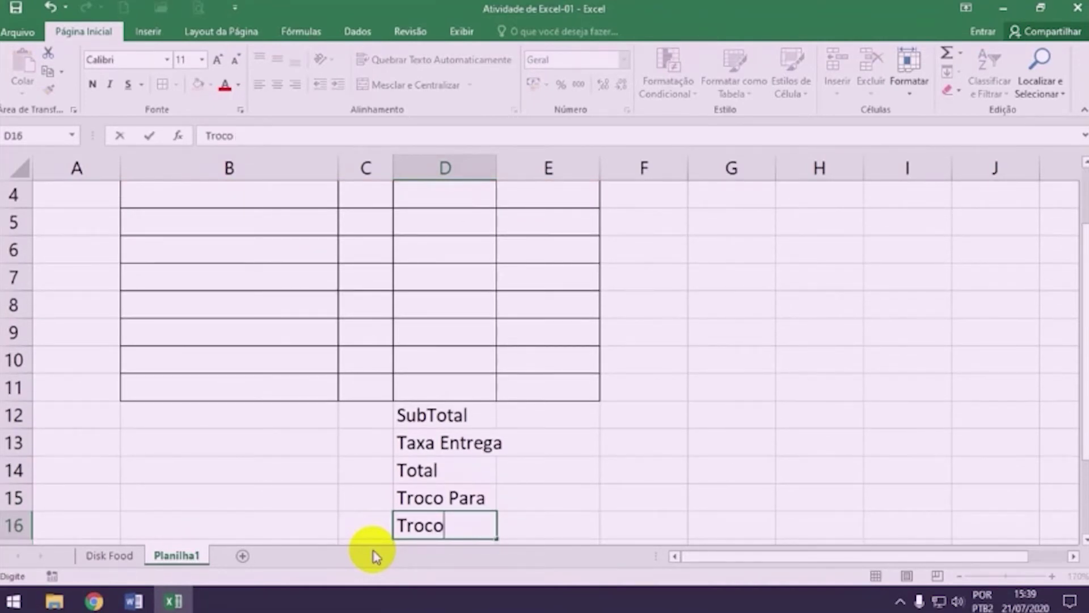
key("Return")
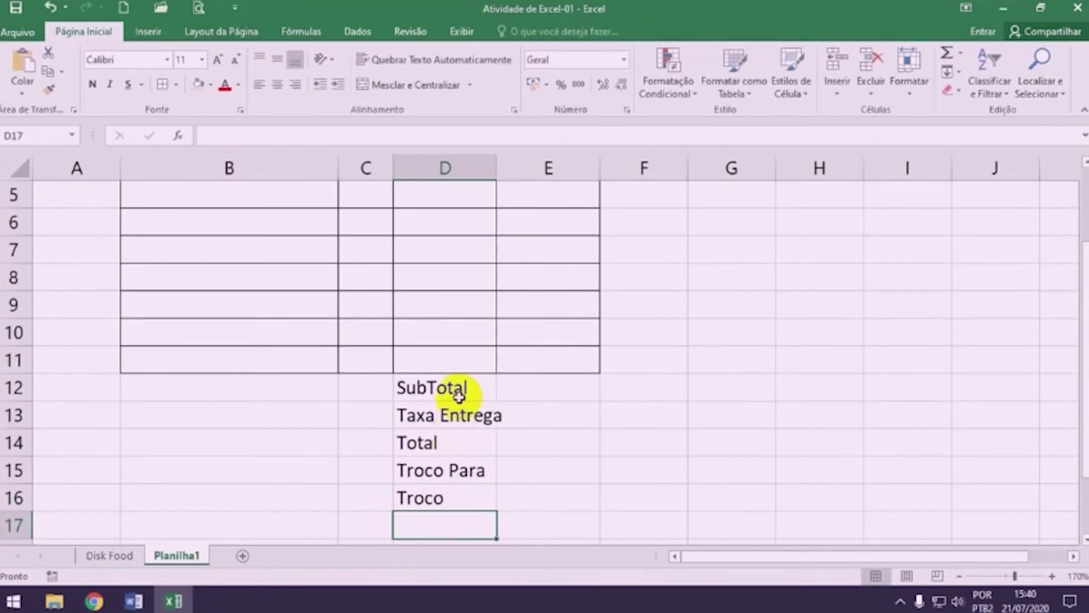
Apply all borders to the summary block D12:E16
left_click_drag(462, 386, 519, 494)
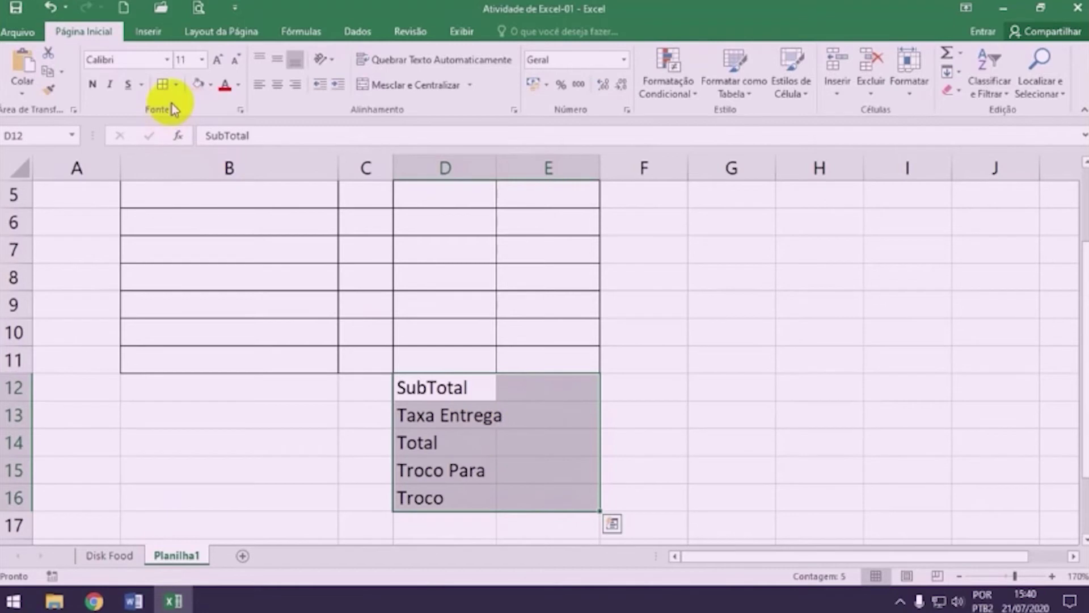
left_click(163, 85)
left_click(510, 443)
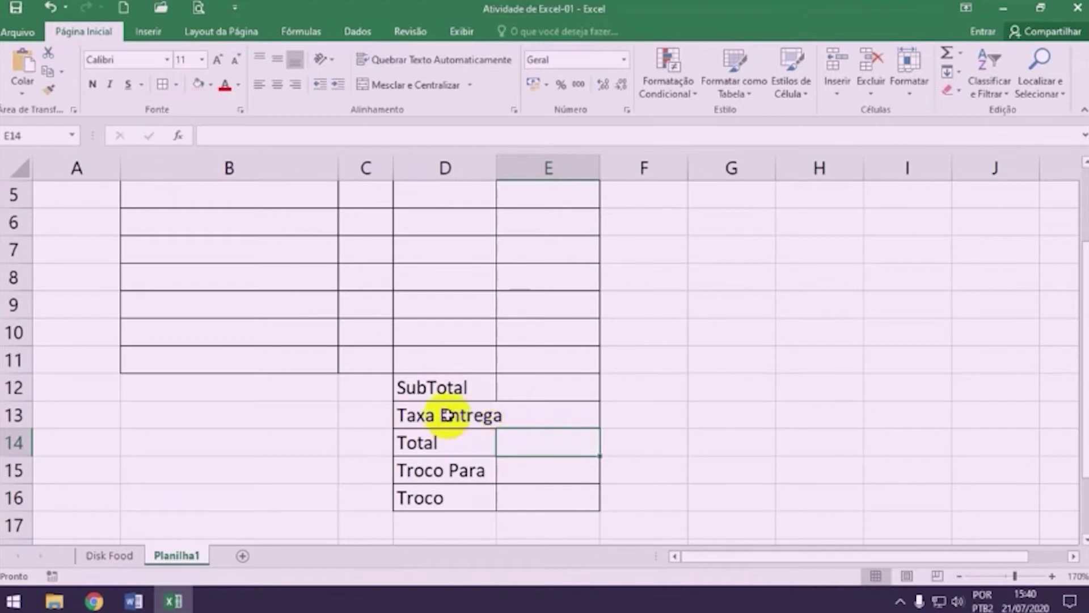
Set the font size of the summary labels in D12:D16 to 9
scroll(488, 417, "up", 2)
scroll(488, 417, "down", 2)
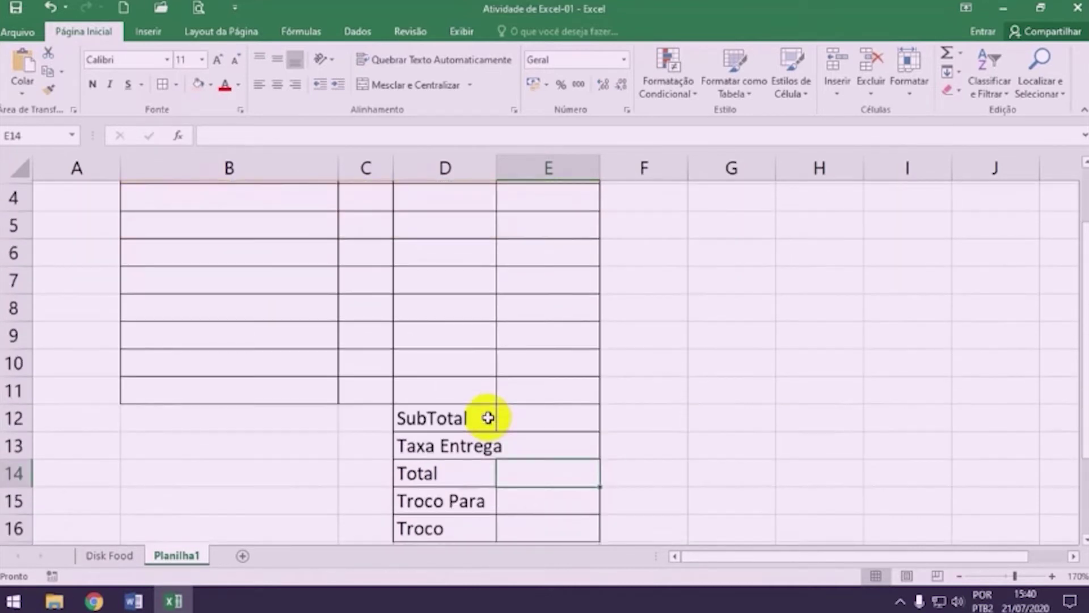
scroll(484, 410, "up", 2)
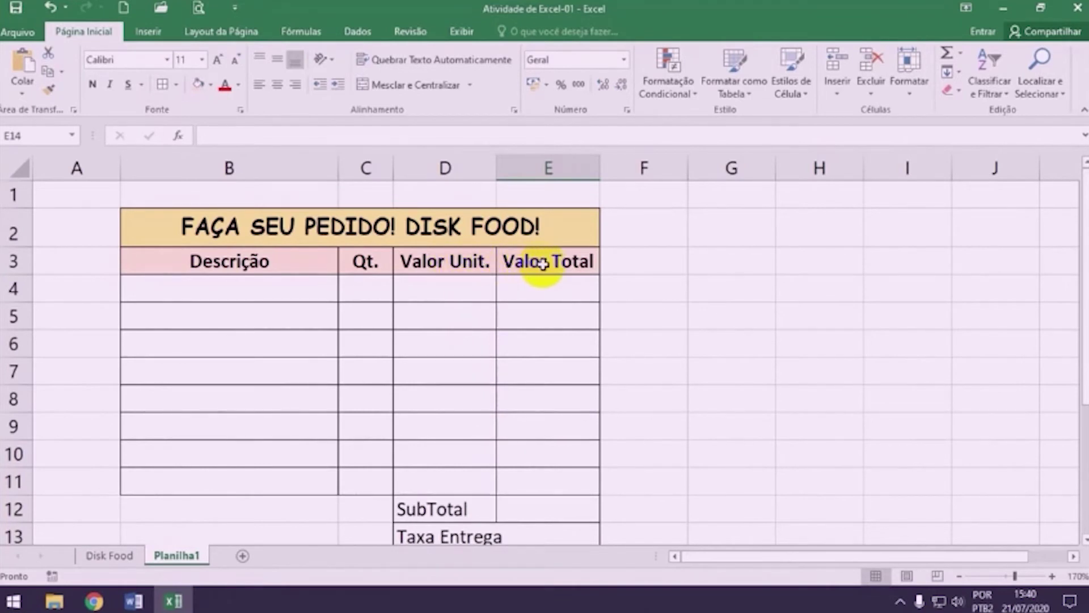
scroll(525, 355, "down", 2)
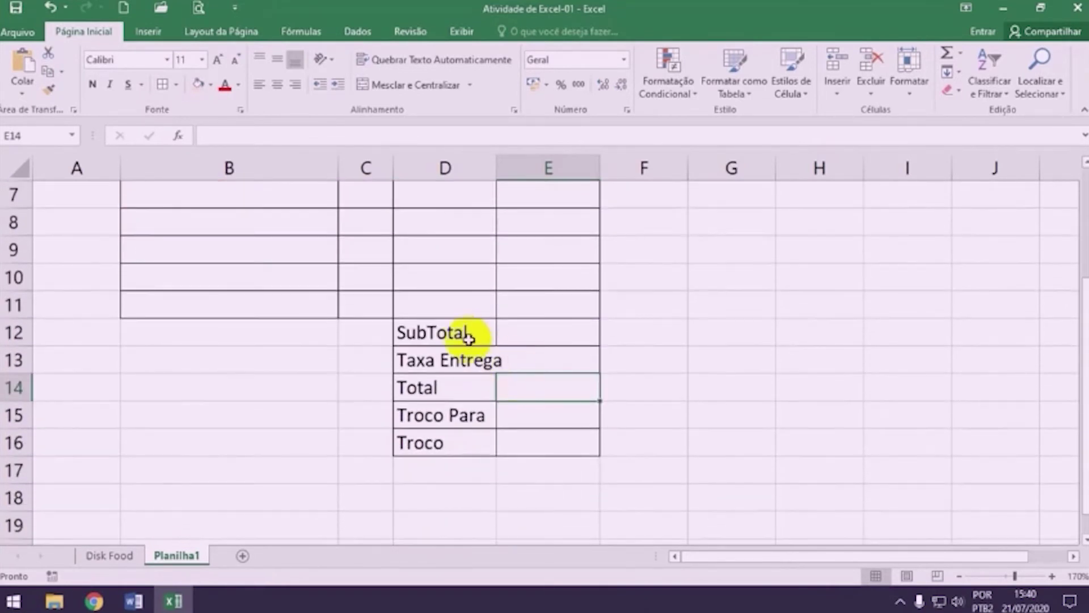
left_click_drag(464, 330, 464, 439)
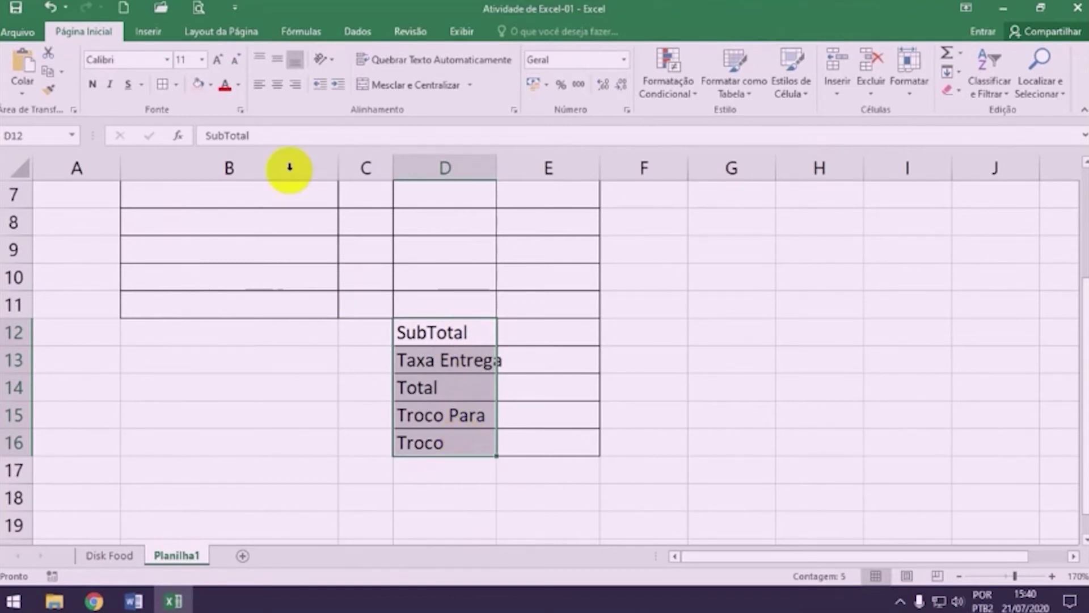
left_click_drag(437, 333, 428, 440)
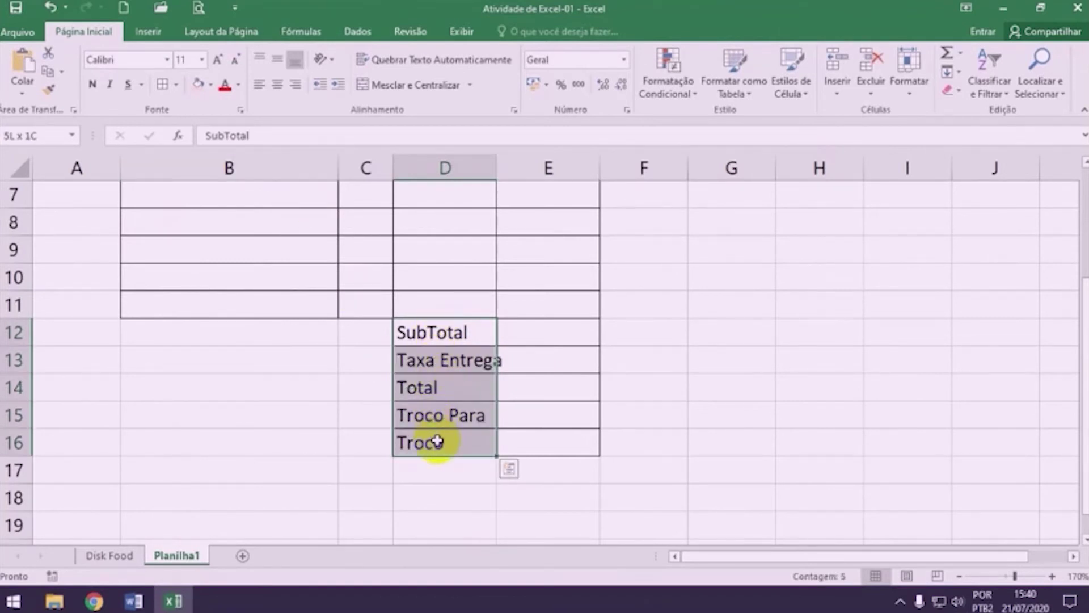
left_click(202, 61)
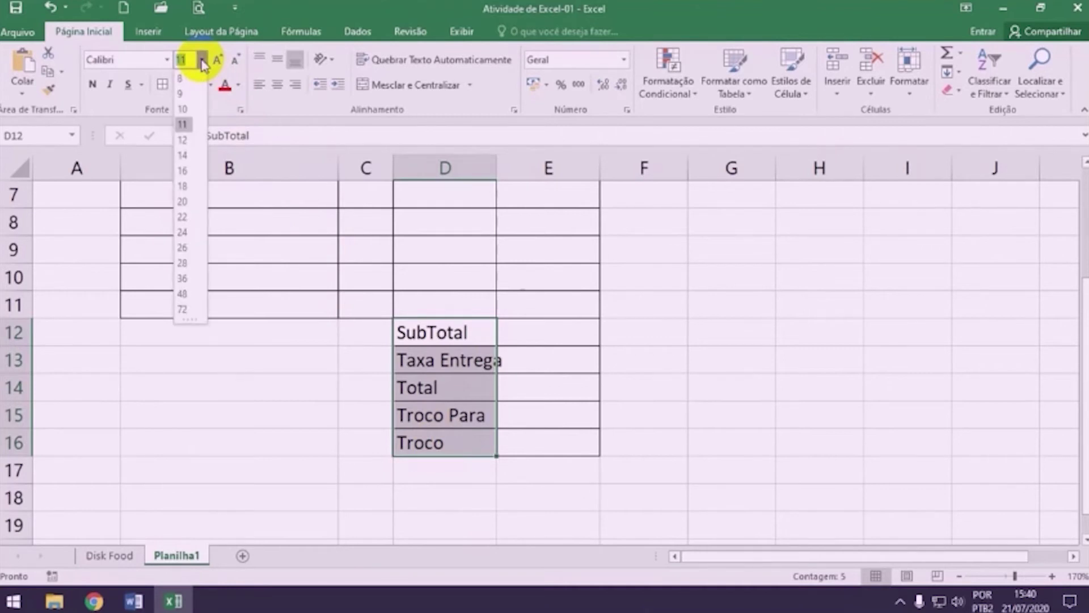
left_click(190, 95)
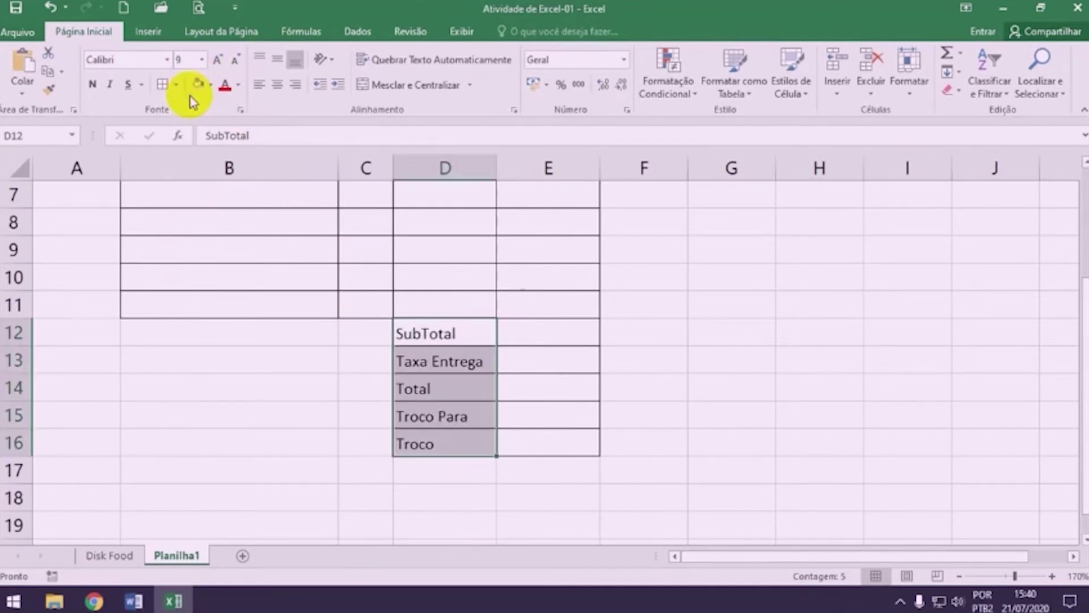
Make the summary labels in D12:D16 bold, right-aligned and vertically centred
left_click(93, 86)
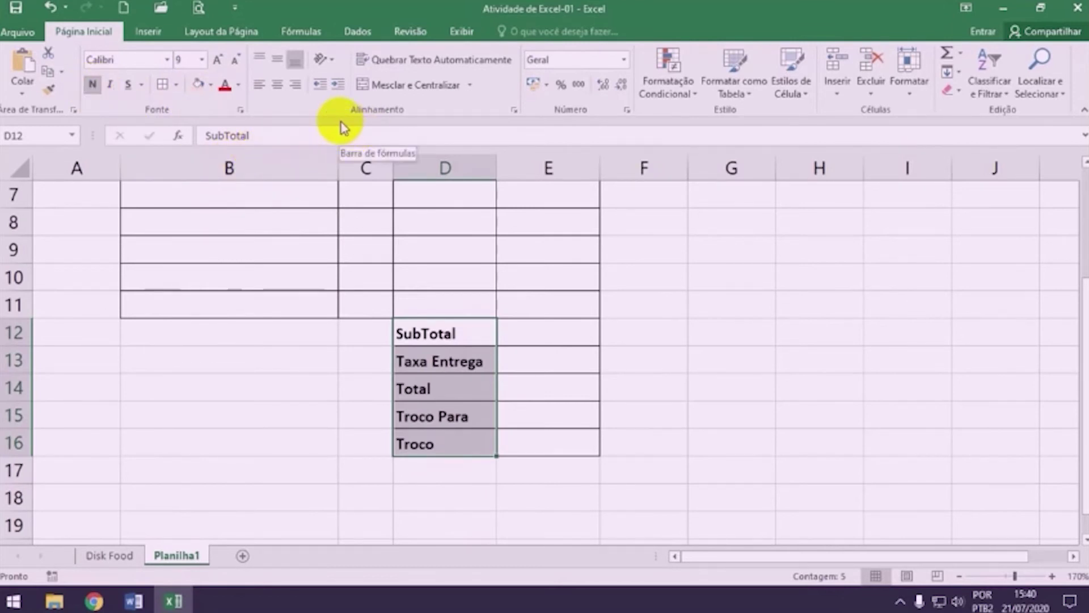
left_click(296, 91)
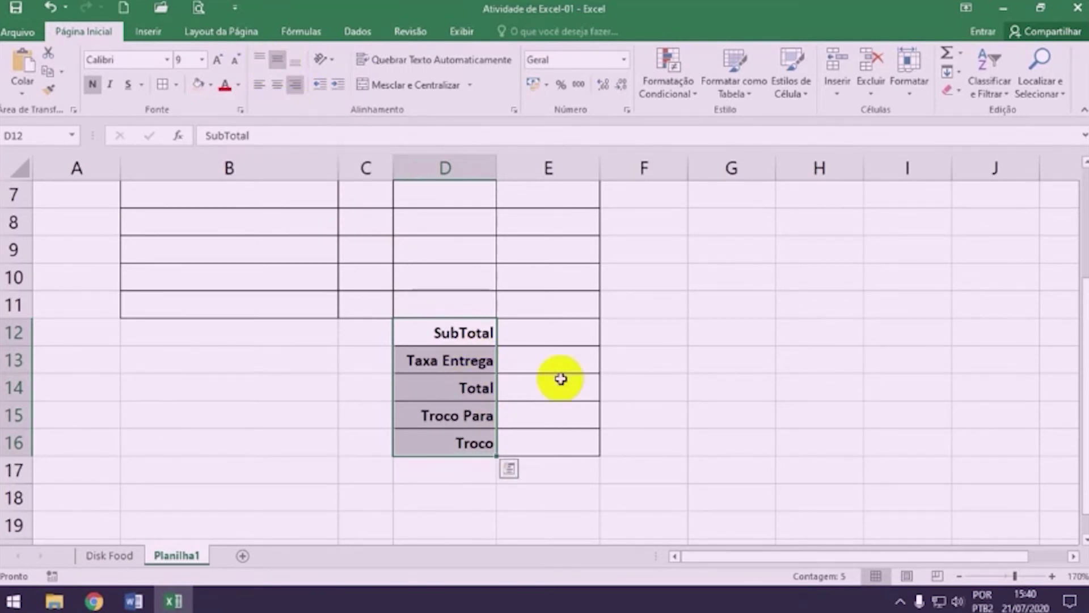
left_click(664, 366)
Set the Planilha1 view zoom to 130% and compare the whole form with the Disk Food sheet
scroll(617, 467, "up", 2)
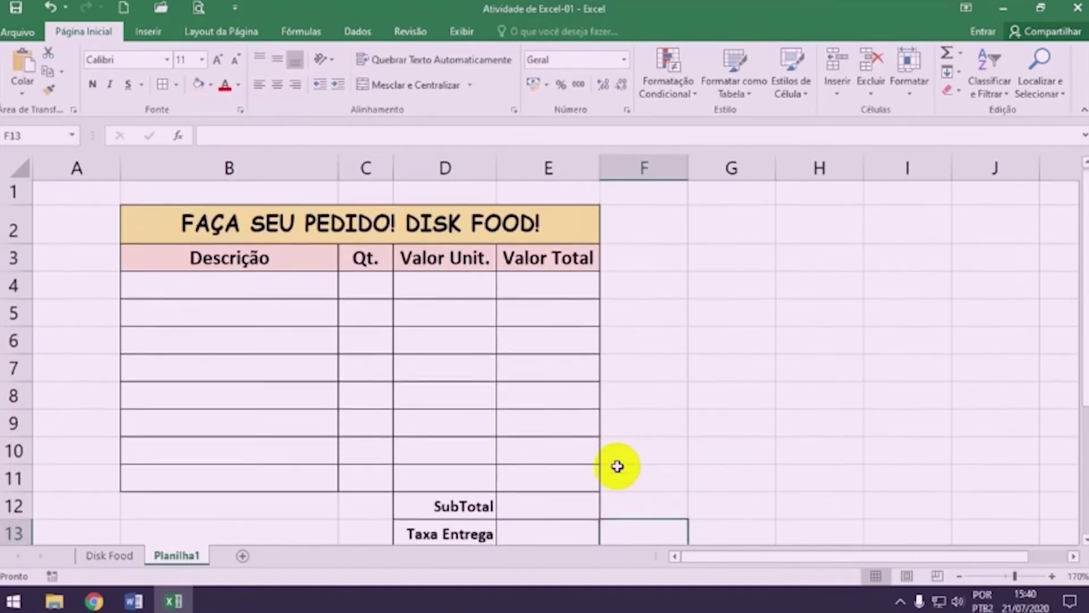
scroll(617, 466, "down", 1)
scroll(617, 467, "up", 1)
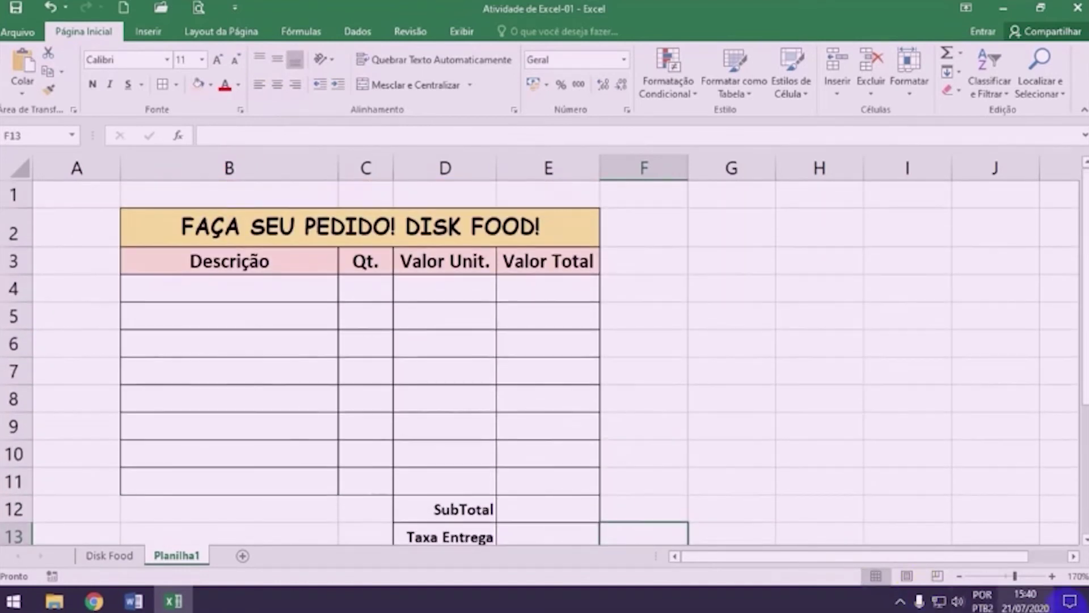
left_click(959, 576)
left_click(959, 575)
left_click_drag(1012, 576, 1009, 576)
left_click(559, 361)
left_click(627, 318)
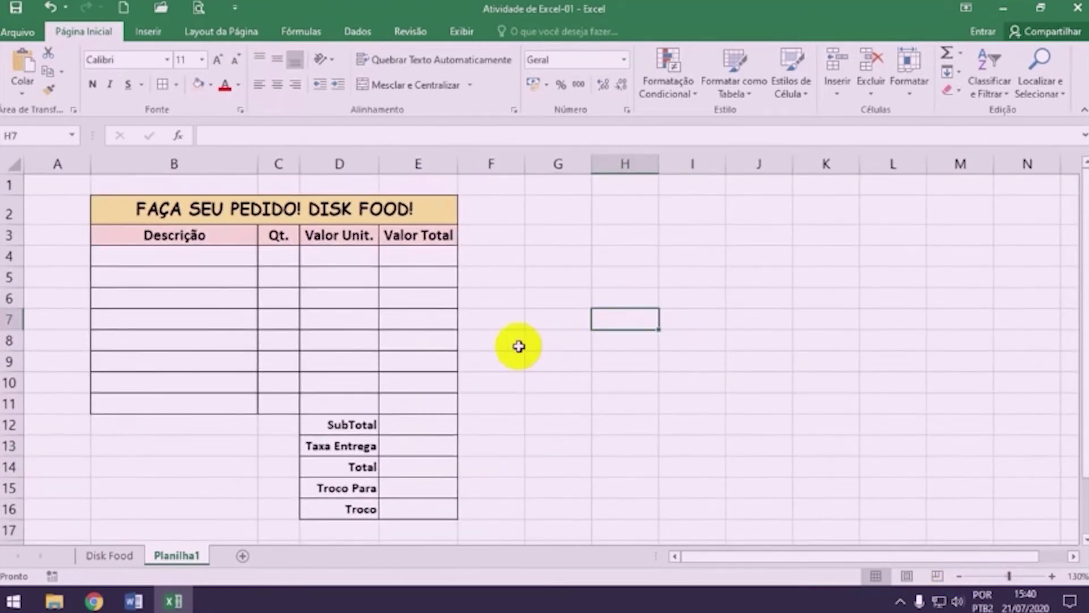
left_click(102, 556)
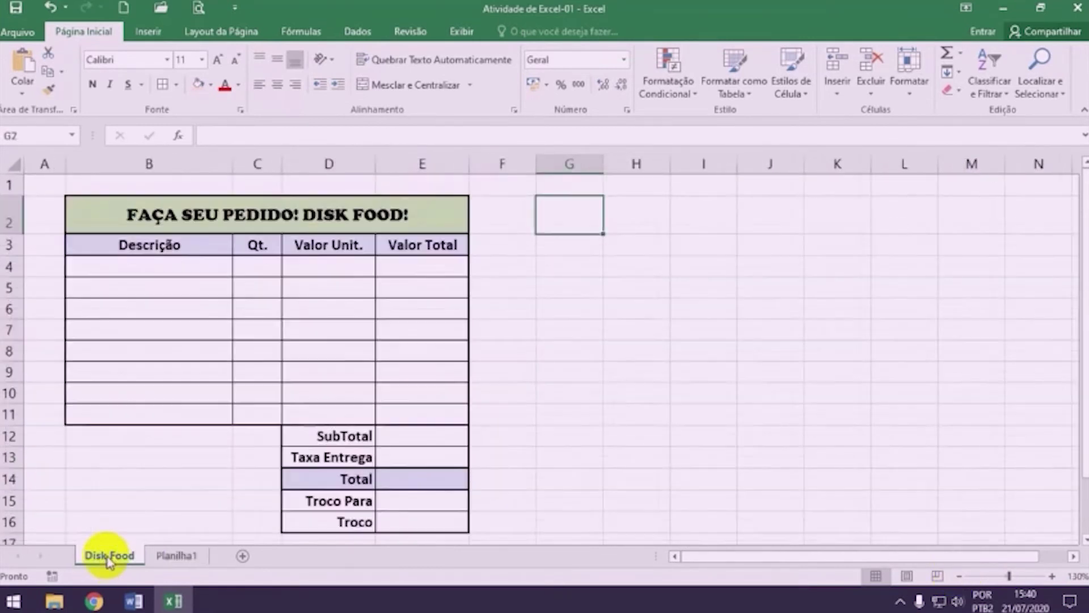
left_click(173, 556)
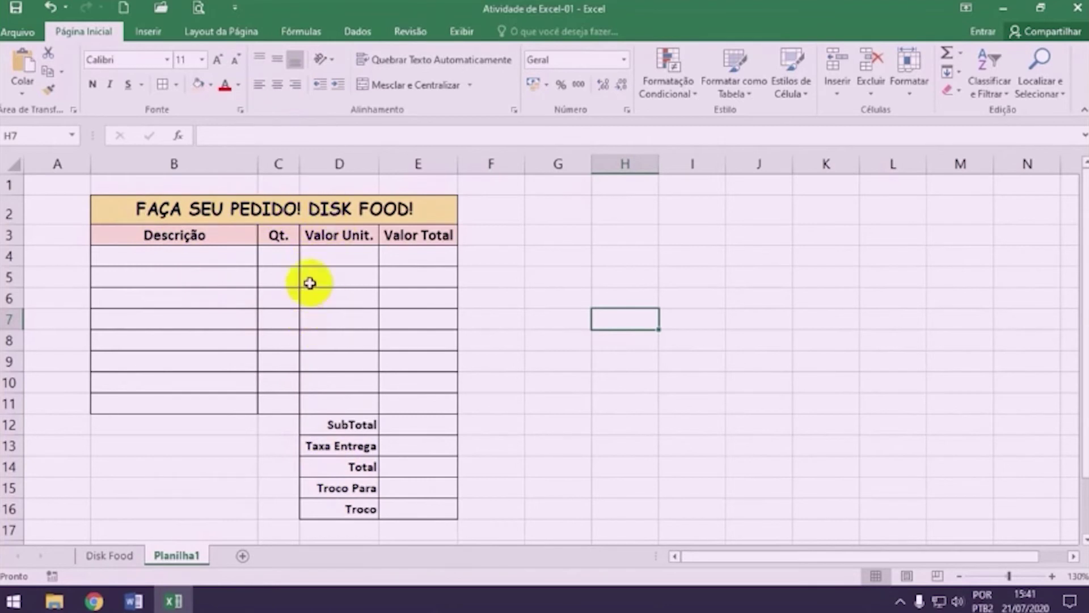
Apply the thick outline border (Borda Superior Espessa) around the table B2:E11 and around the header row B3:E3
left_click_drag(194, 209, 223, 400)
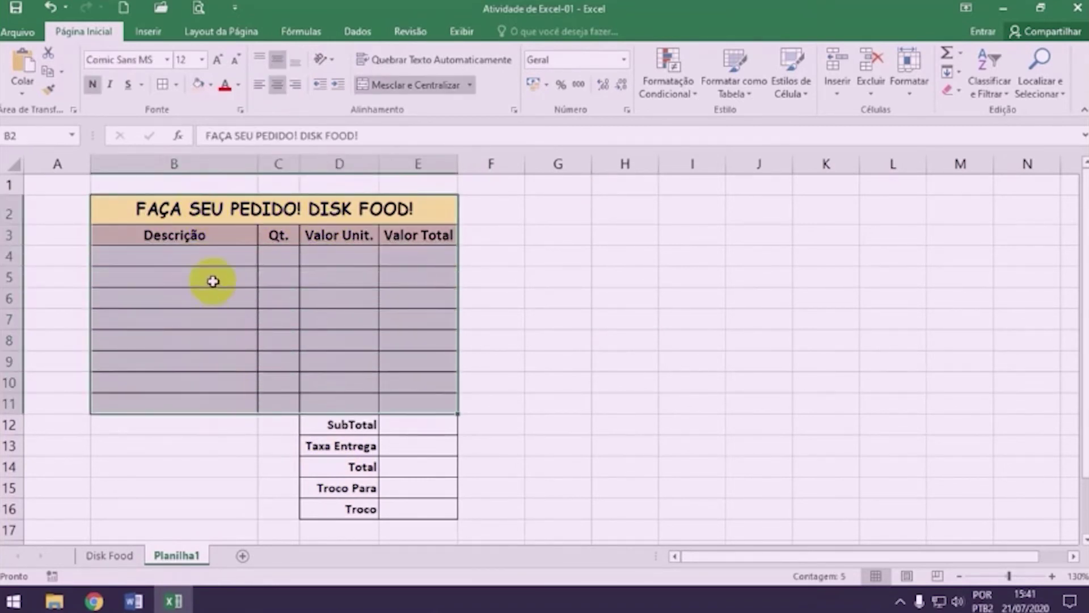
left_click(177, 86)
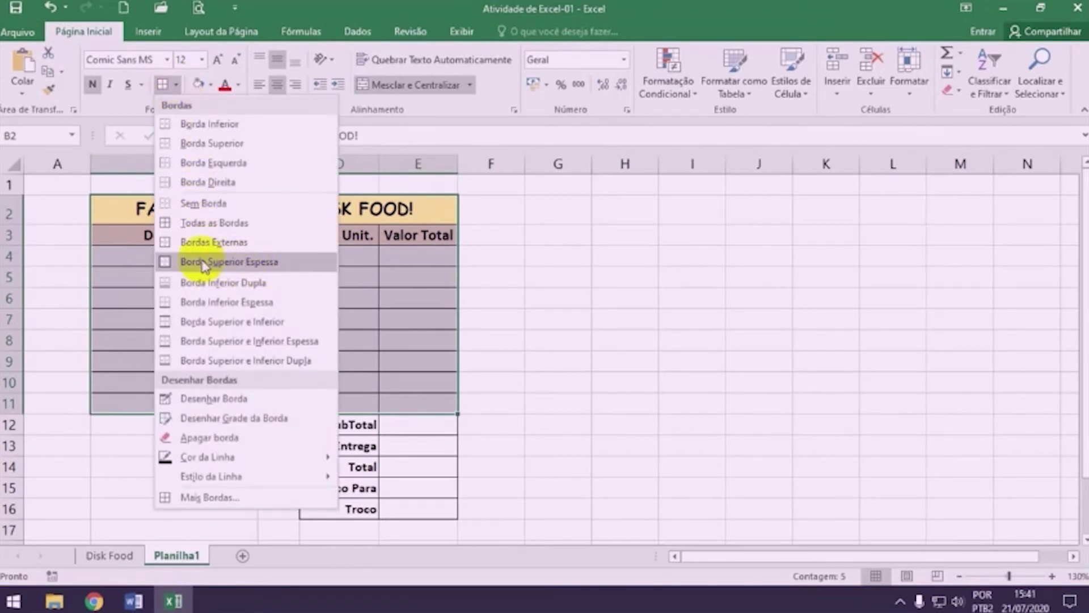
left_click(227, 265)
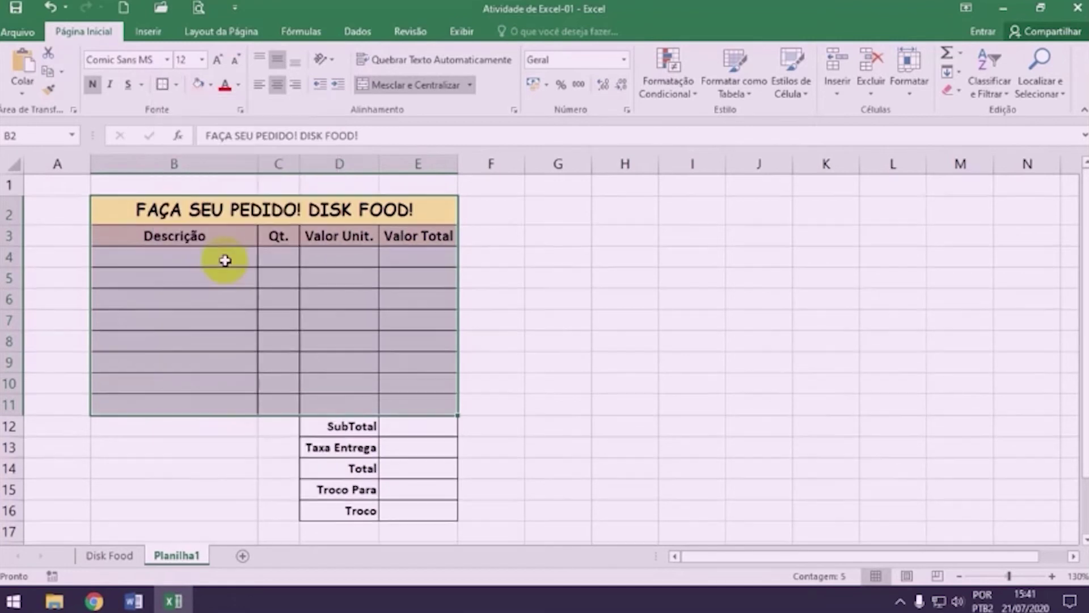
left_click(208, 212)
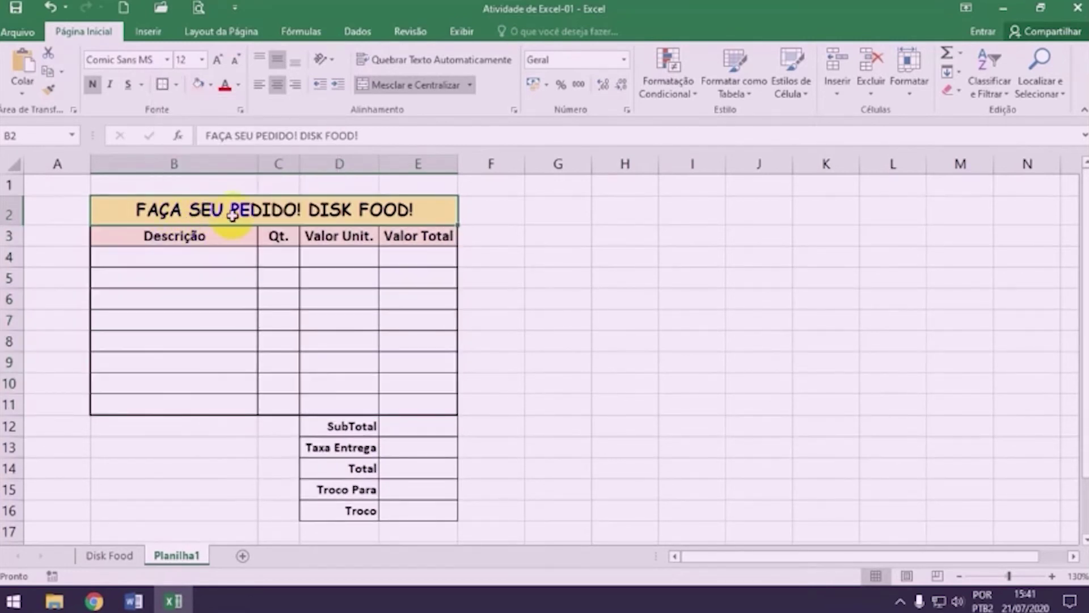
left_click_drag(190, 236, 445, 254)
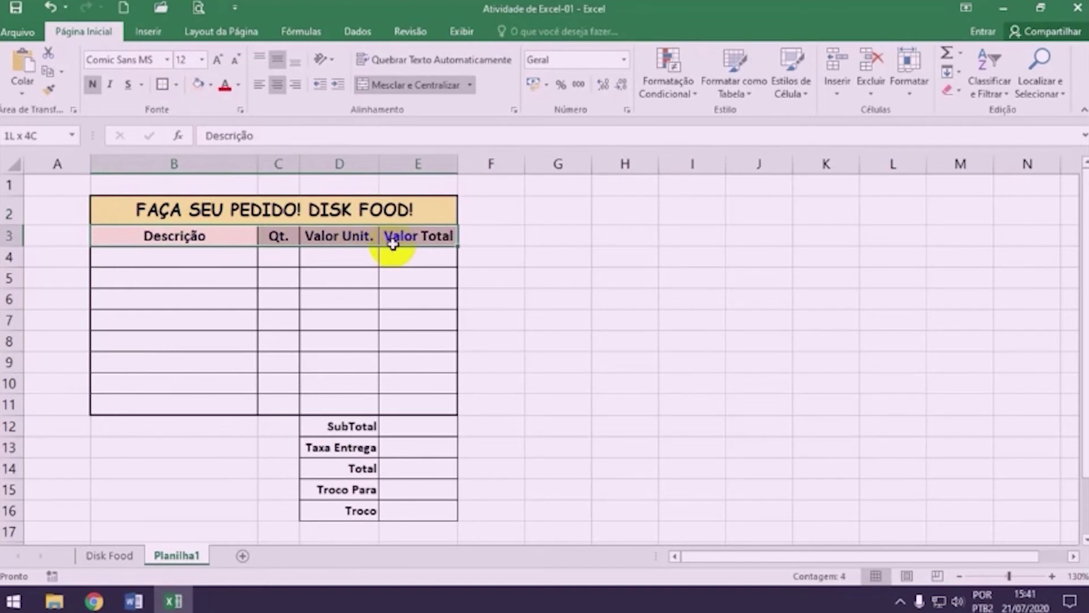
left_click(162, 85)
Apply the same thick outline border around the summary block D12:E16 and around the Total row D14:E14, as on the Disk Food sheet
left_click_drag(341, 427, 423, 513)
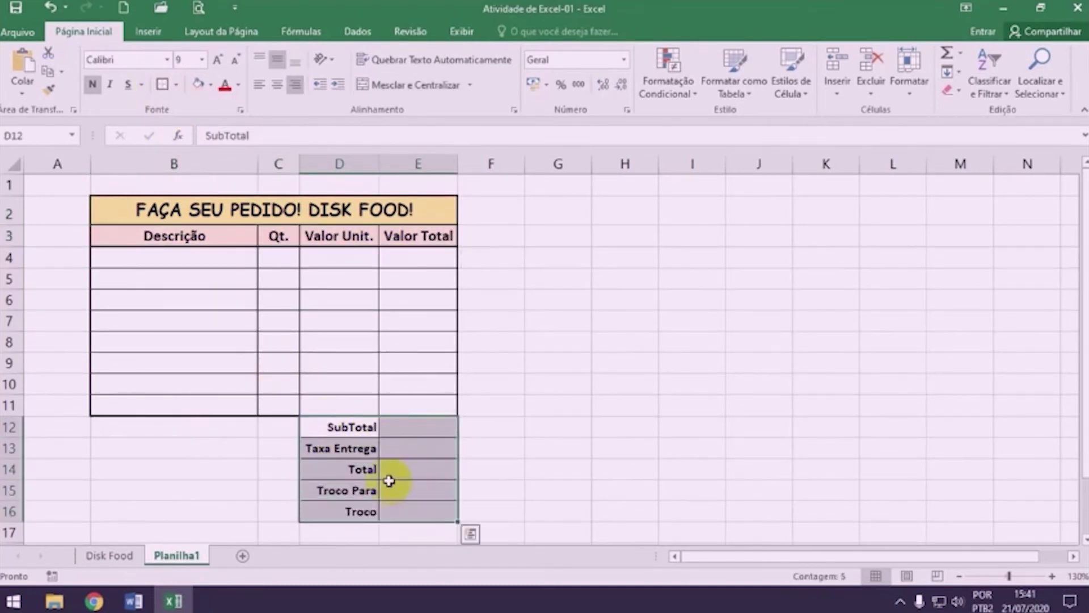
left_click(163, 87)
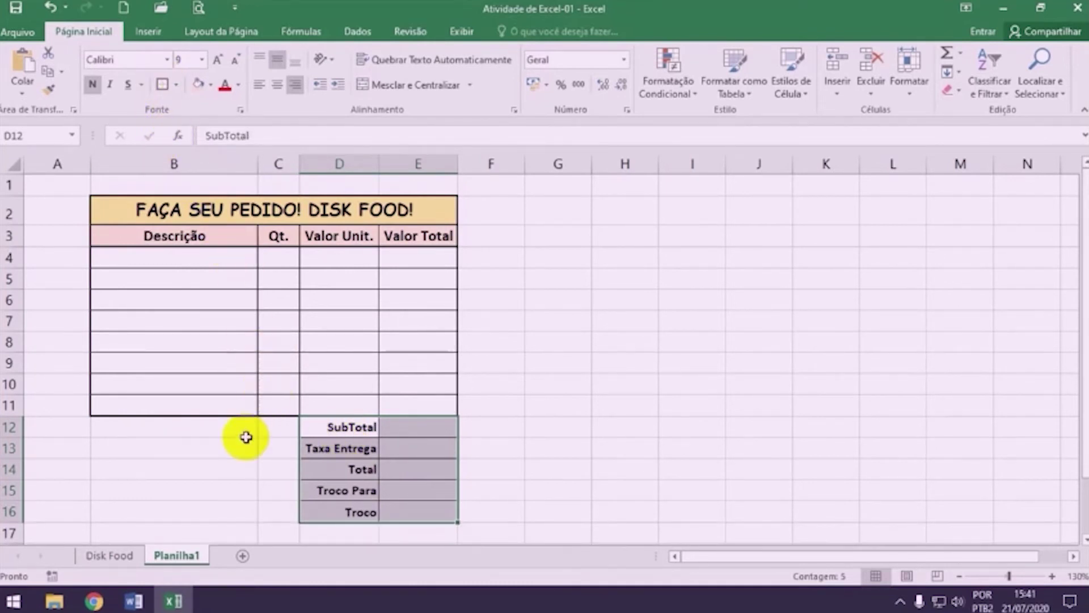
left_click(125, 559)
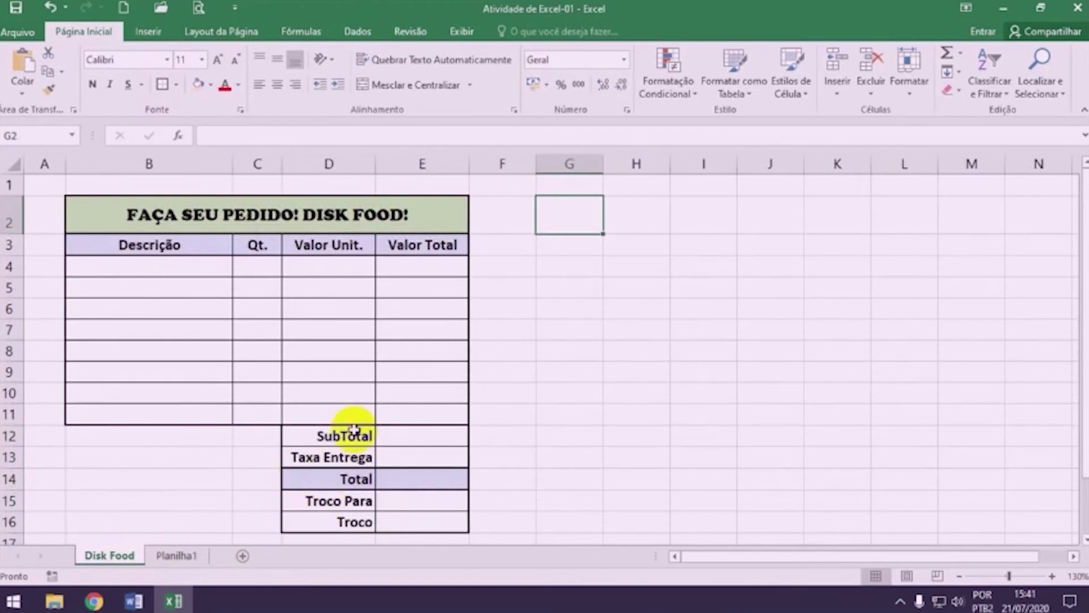
left_click(164, 558)
left_click(362, 468)
left_click_drag(361, 469, 417, 470)
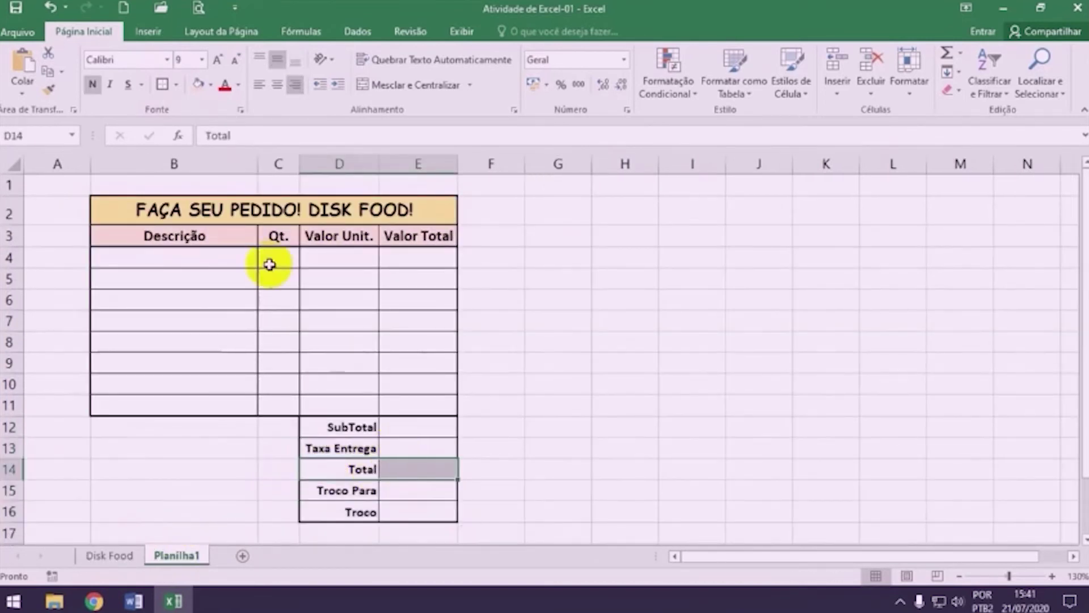
left_click(163, 84)
left_click(600, 343)
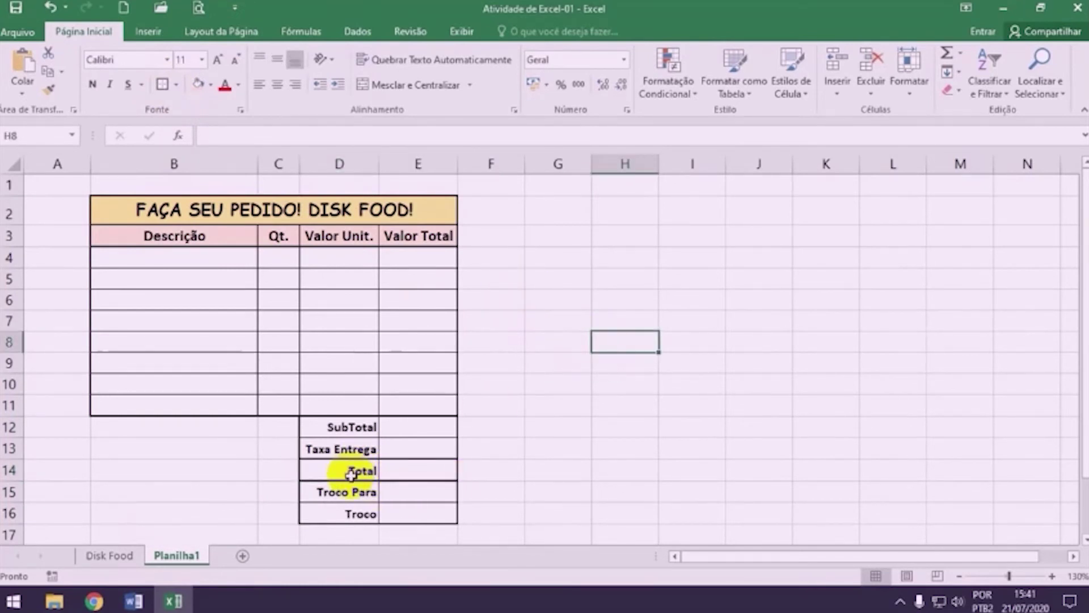
Fill the Total row D14:E14 with the header row's pink colour and save the workbook
left_click_drag(358, 471, 389, 476)
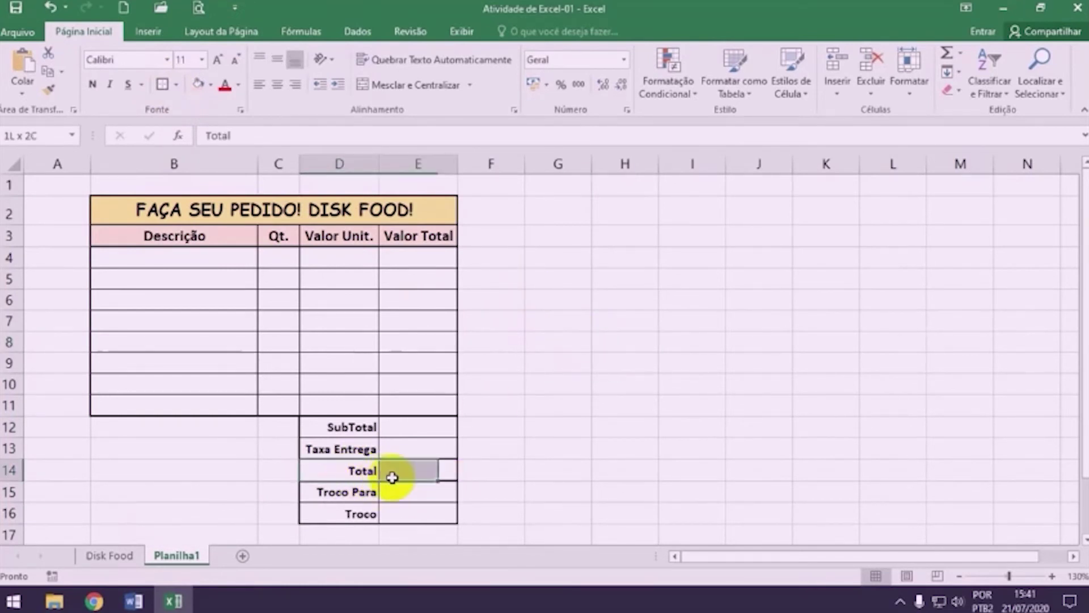
left_click(196, 85)
left_click(562, 382)
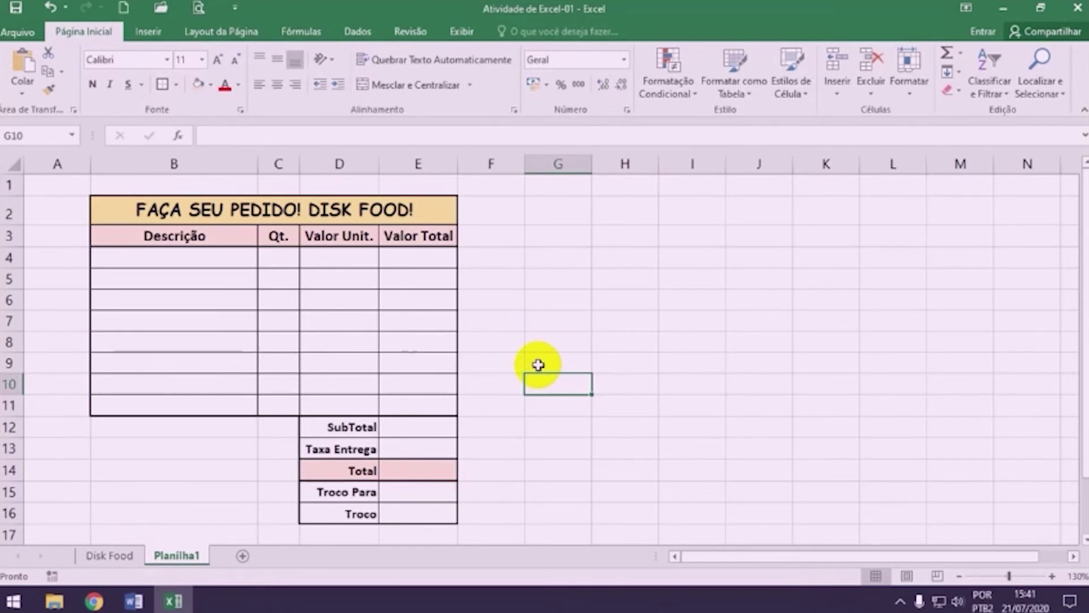
left_click(16, 9)
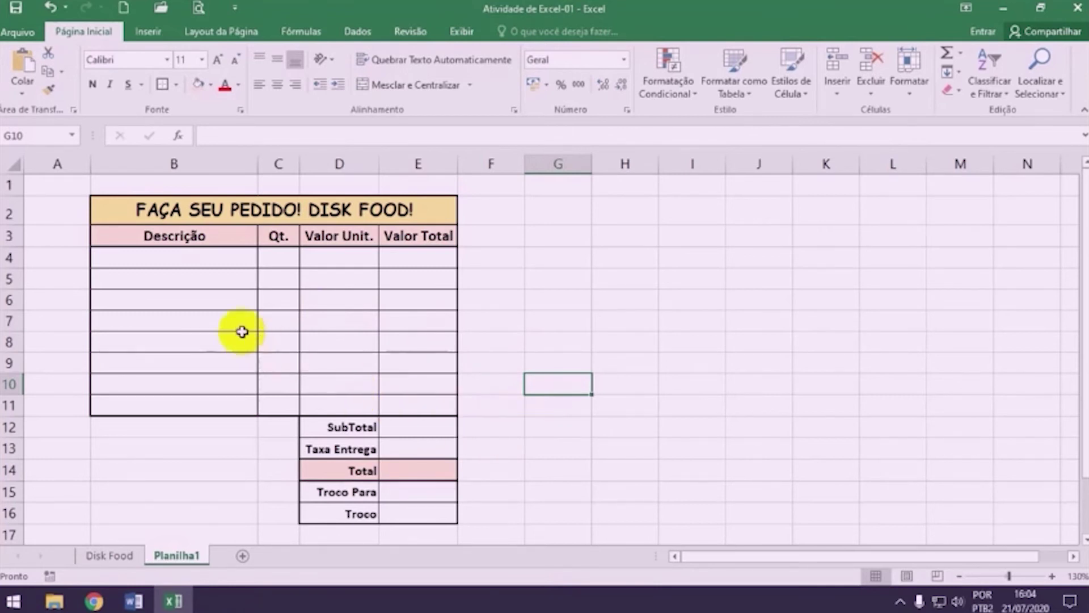
Enter the descriptions Hot dog, Hamburguer, Torta de maçã, Sorvete Casquinha and Fritas Grande in B4:B8
left_click(219, 261)
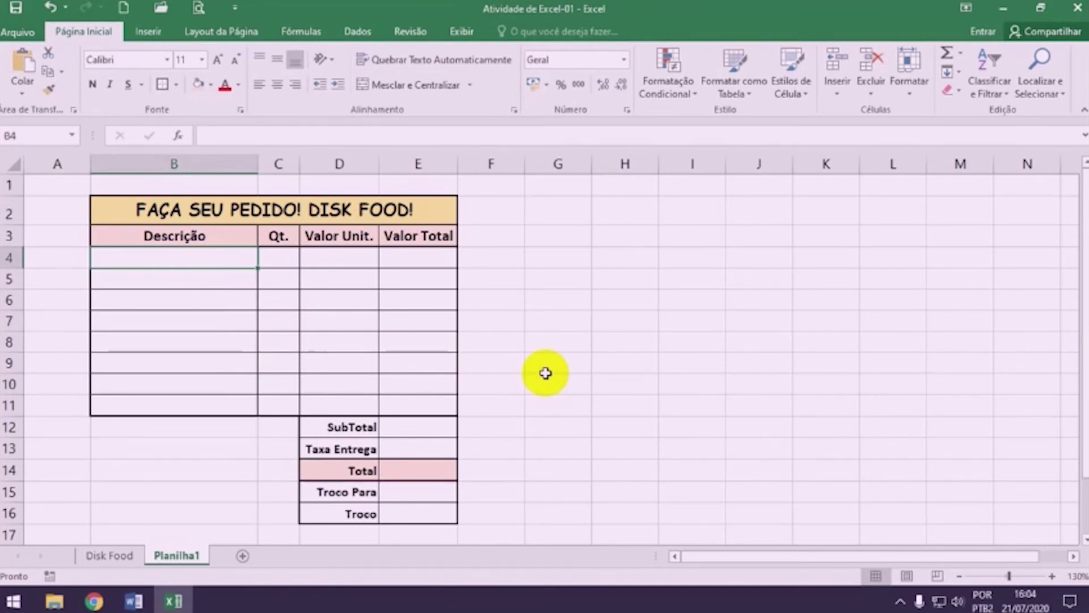
type("Hot dog")
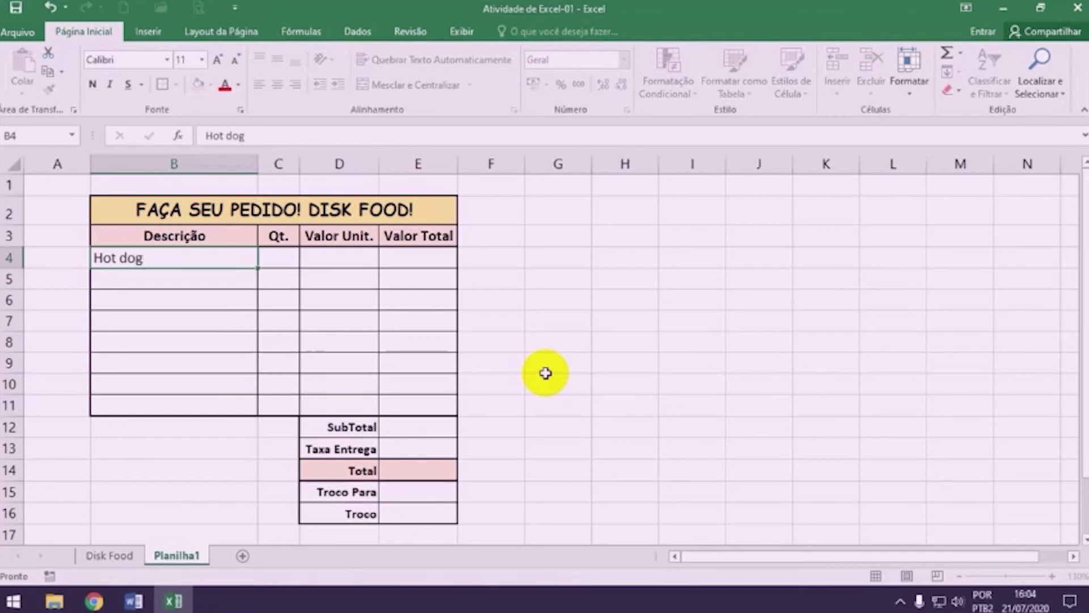
key("Return")
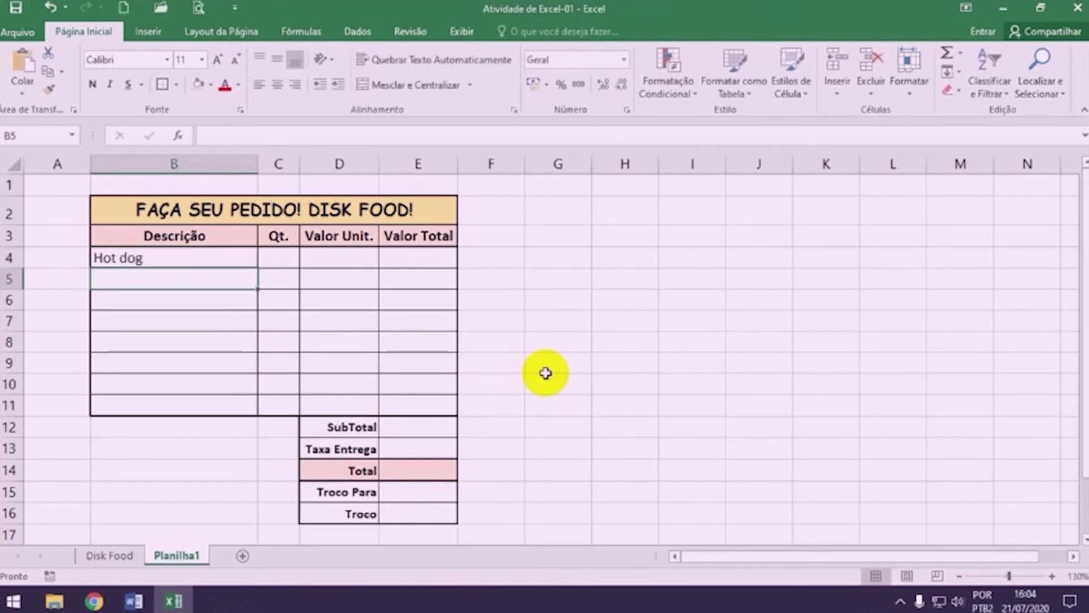
type("H")
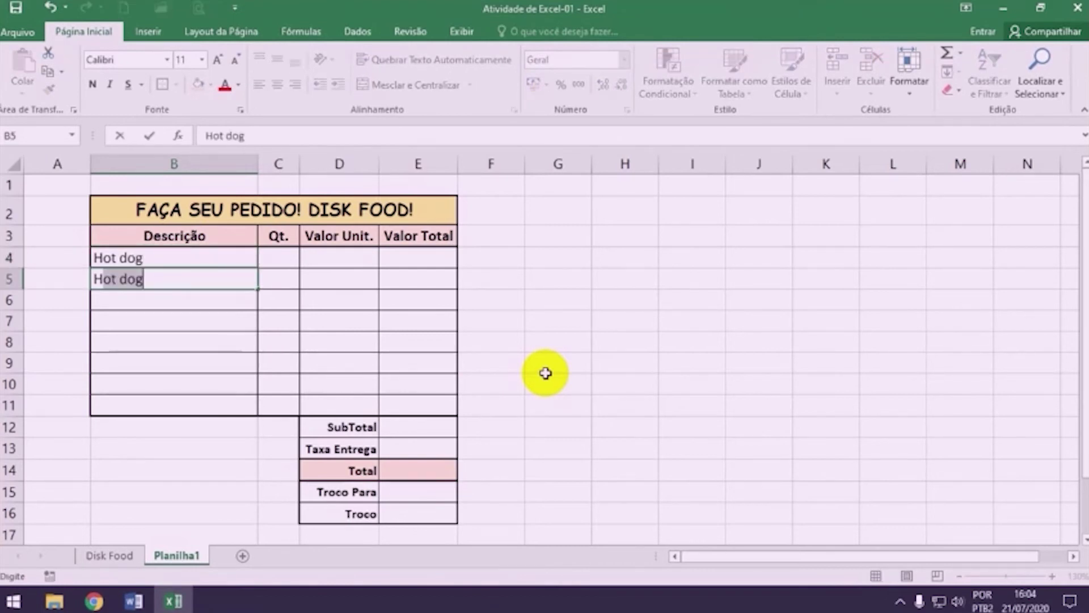
type("amburguer")
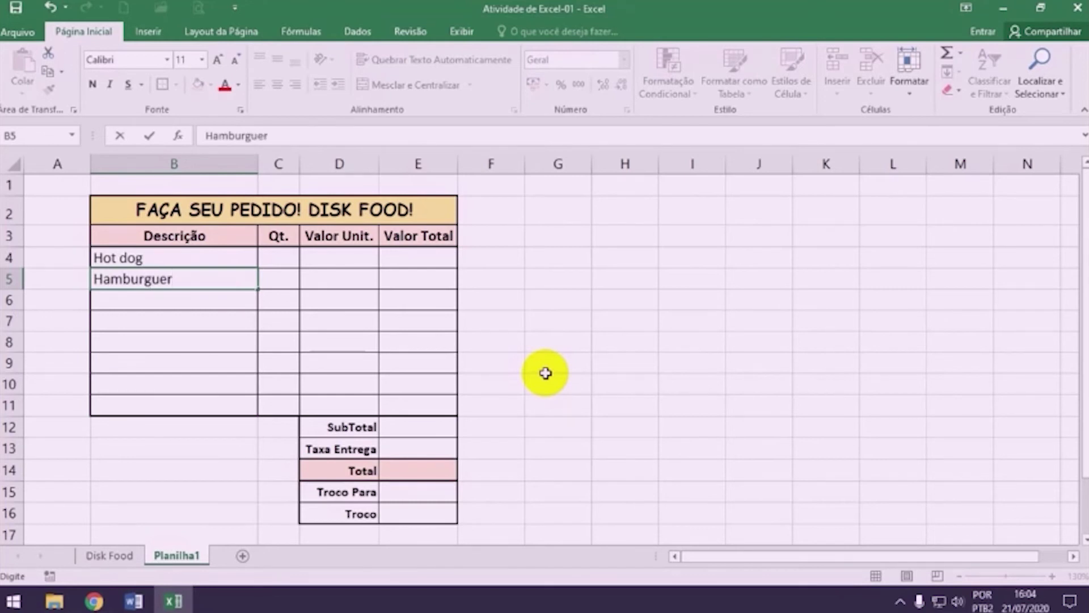
key("Return")
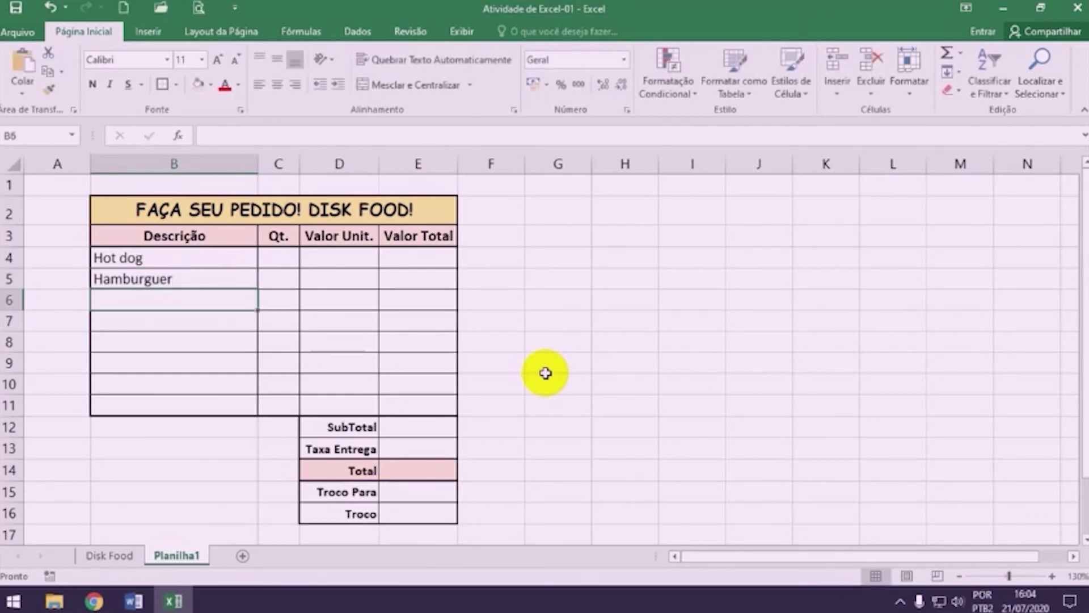
type("Torta de maç")
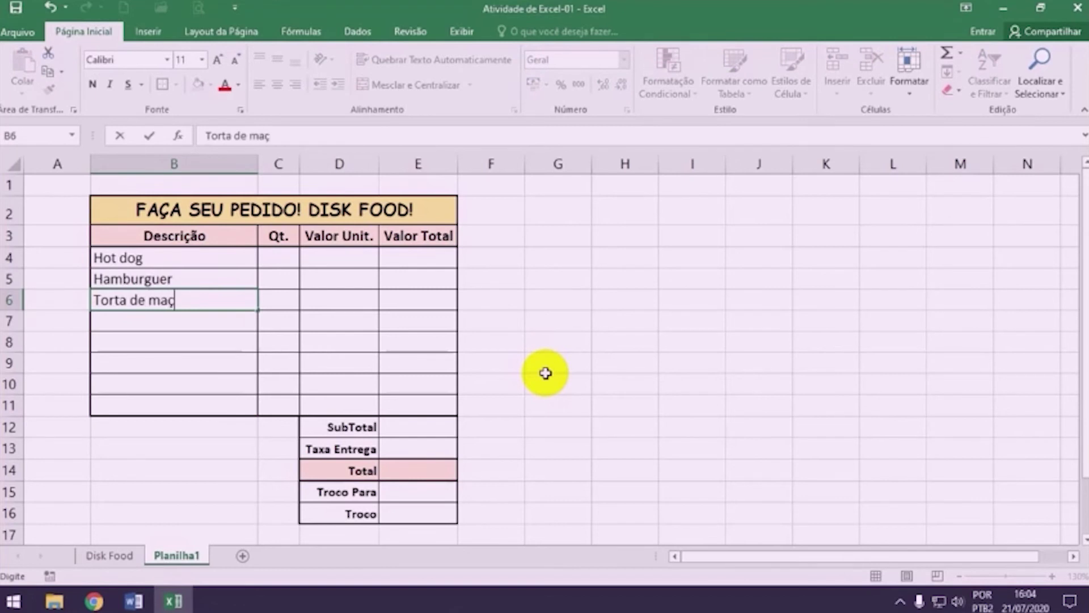
type("ã")
key("Return")
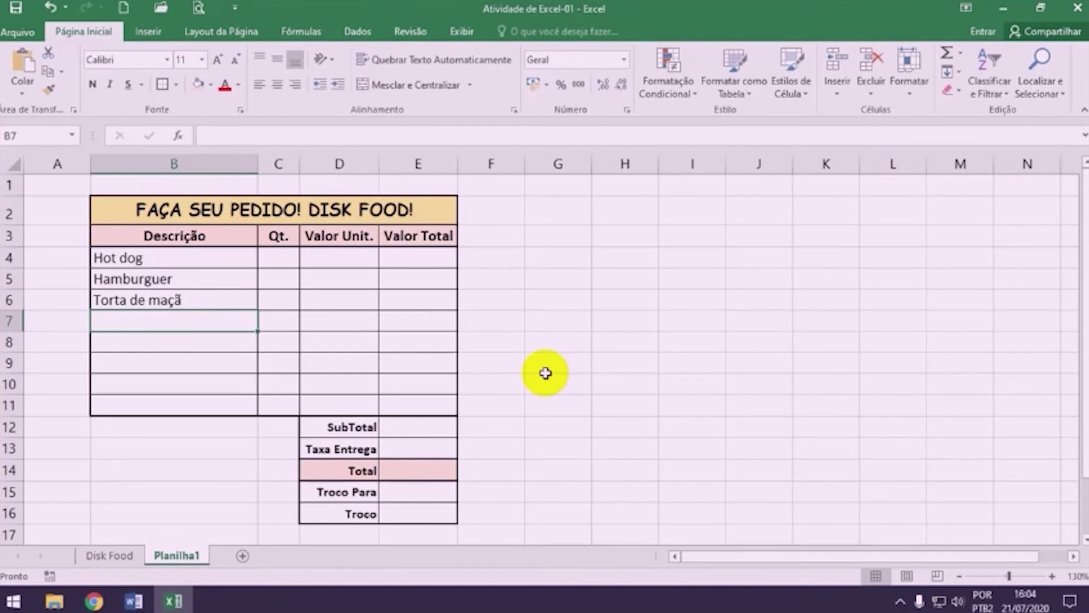
type("Sorvete")
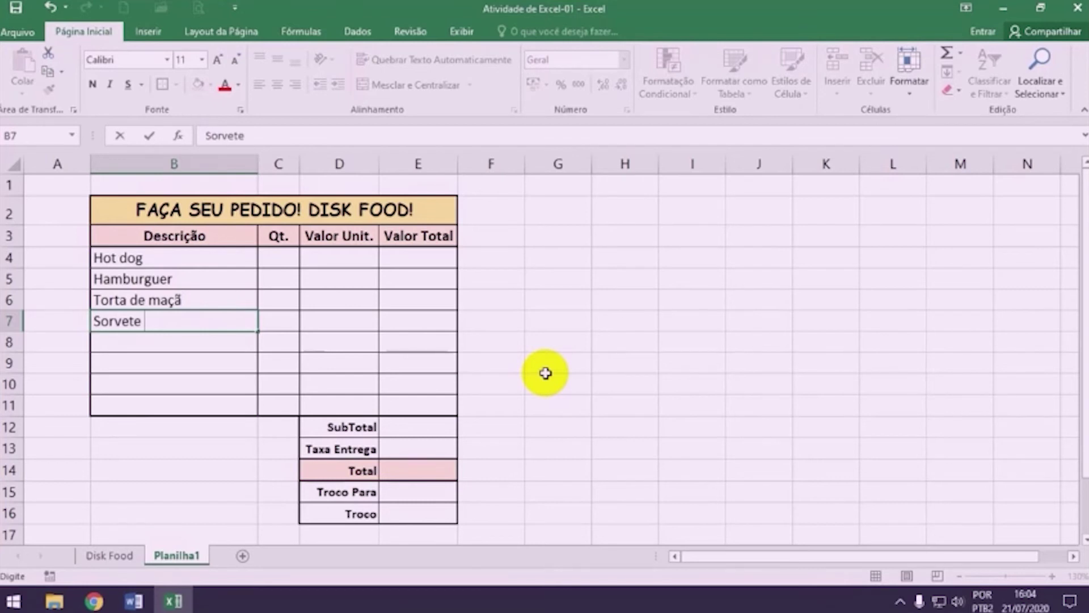
type("quinha")
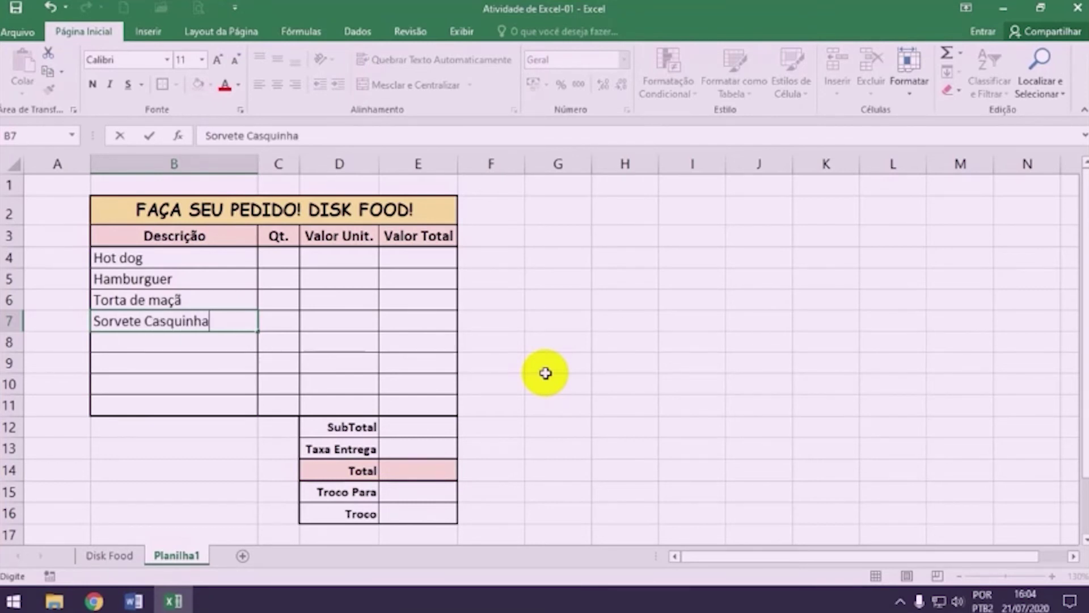
key("Return")
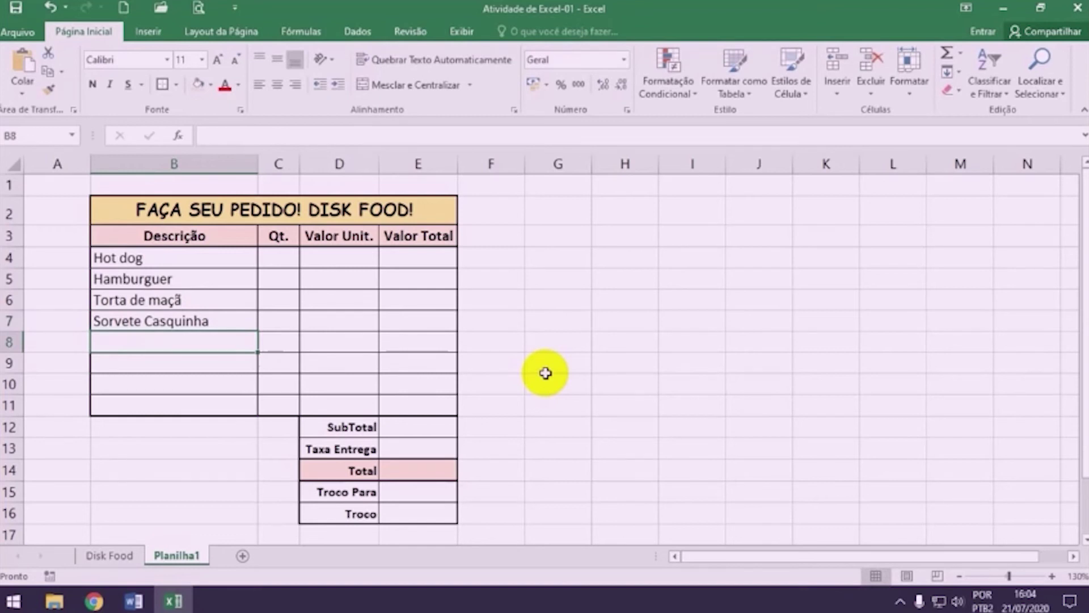
type("Fritas ")
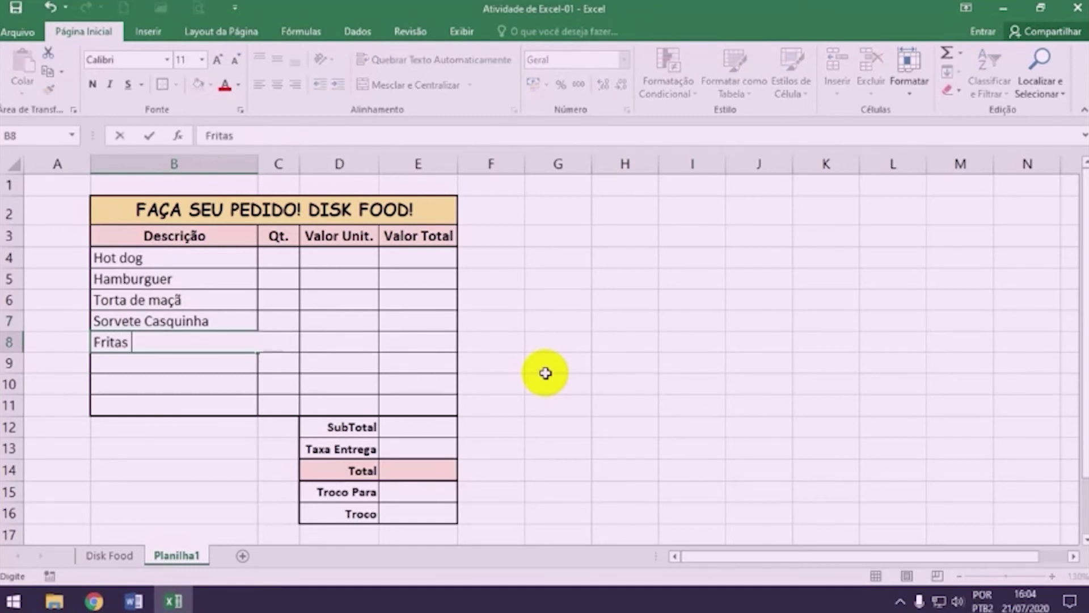
type("Grande")
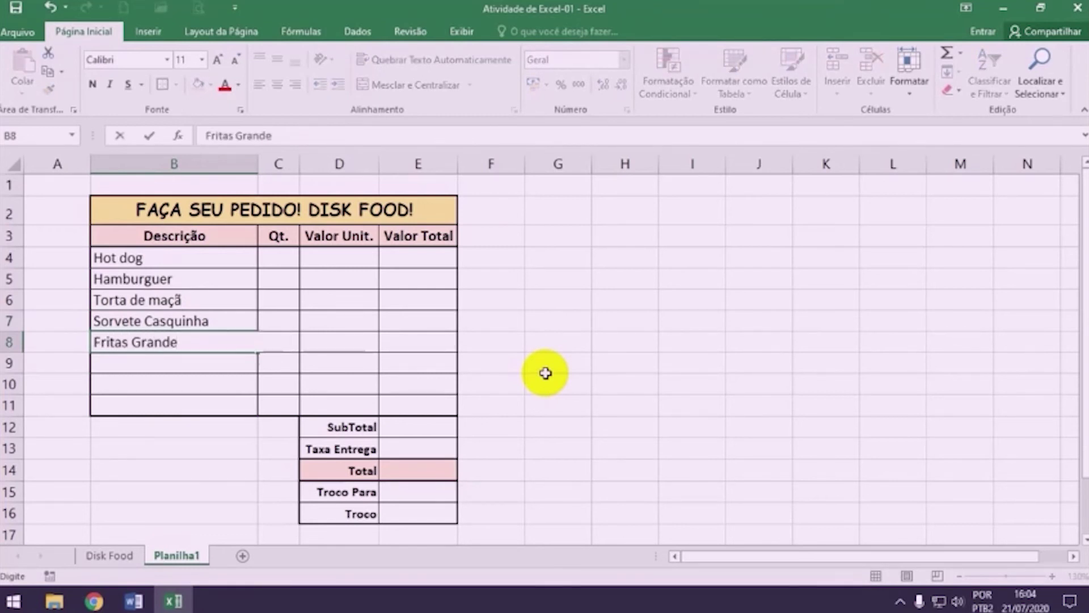
key("Tab")
Enter the quantities 2, 3, 2, 1 and 4 in C4:C8 and centre the Qt. cells C4:C11 horizontally
key("Right")
key("Up")
key("Up")
key("Up")
key("Left")
key("Up")
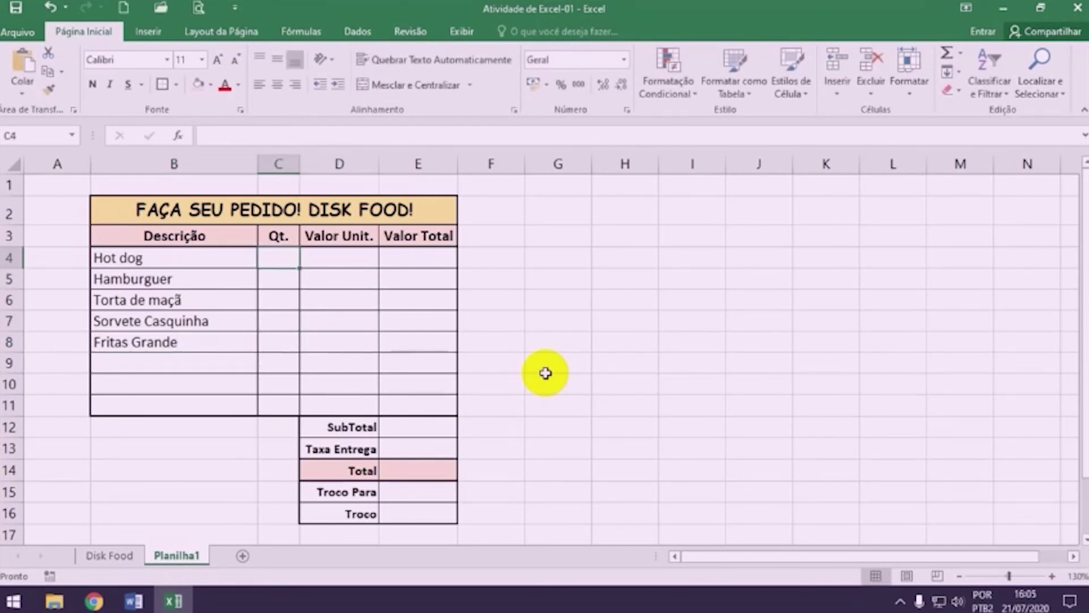
type("2")
key("Return")
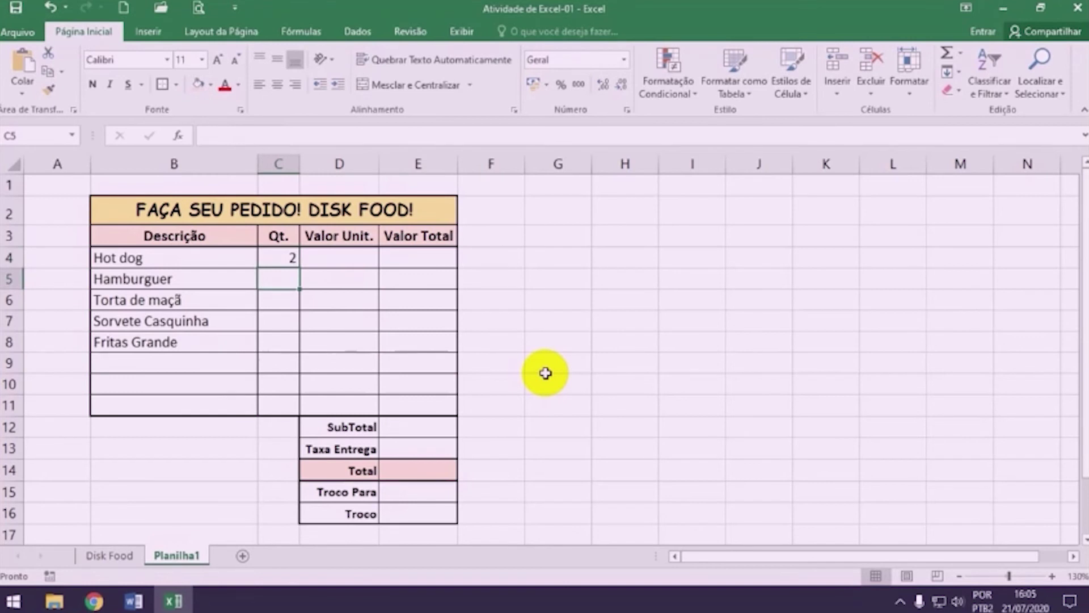
type("3")
key("Return")
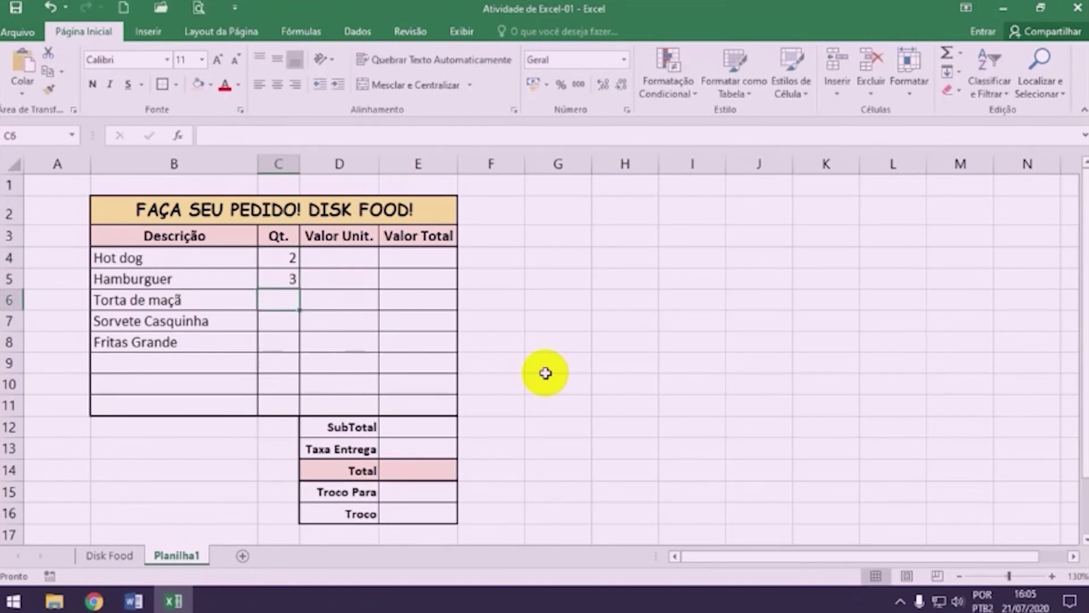
type("2")
key("Return")
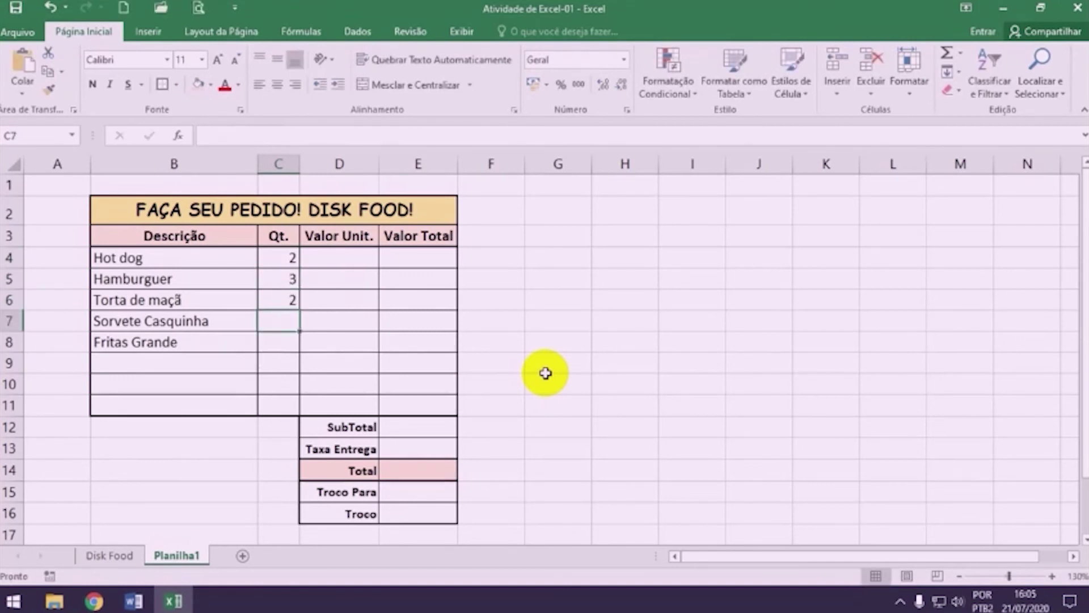
type("1")
key("Return")
type("4")
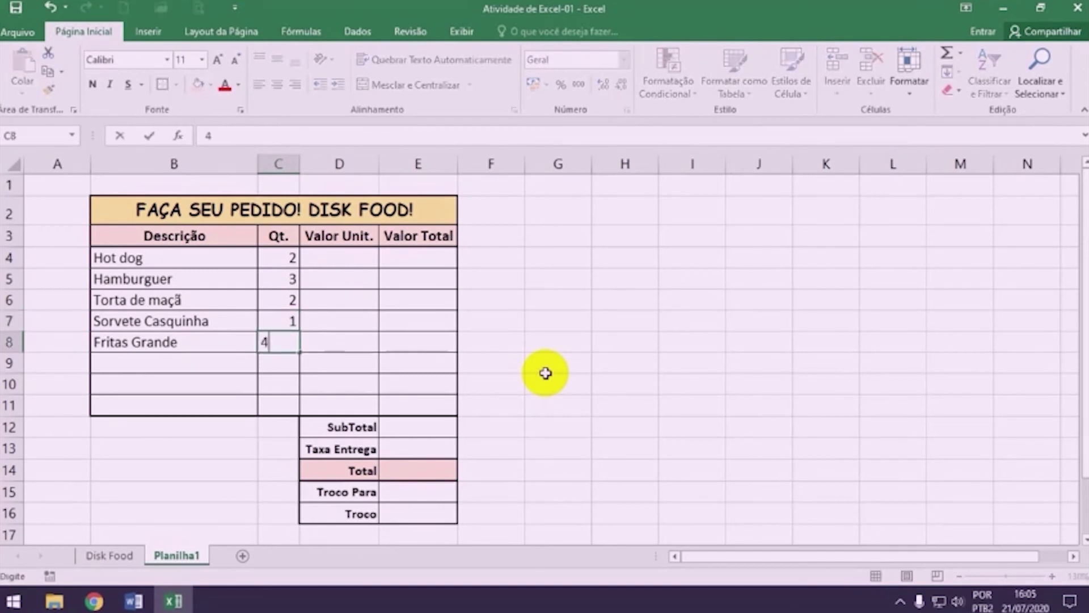
key("Return")
left_click_drag(291, 254, 287, 409)
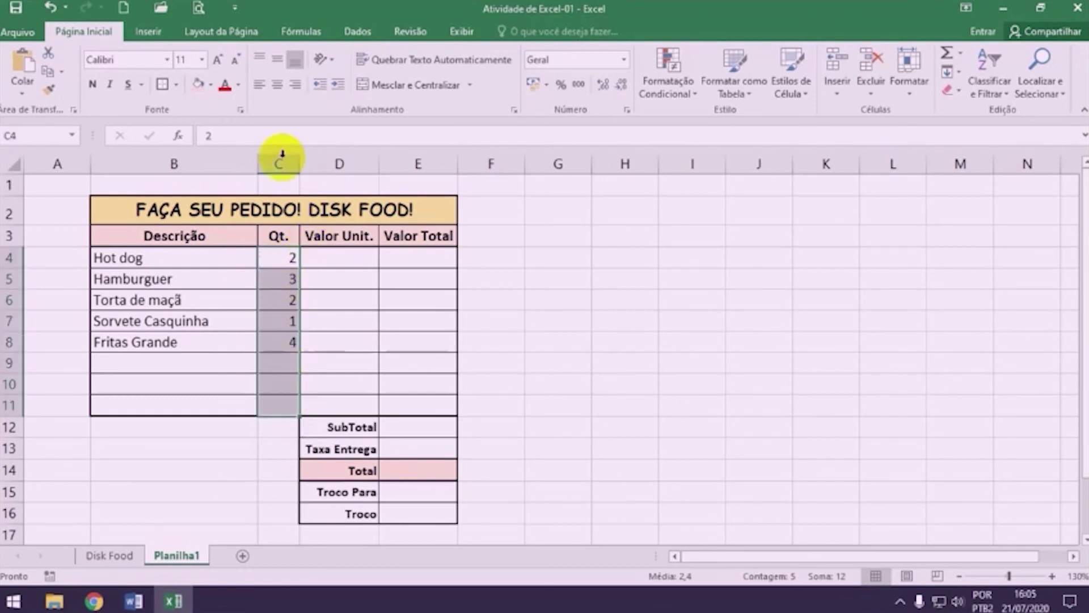
left_click(278, 85)
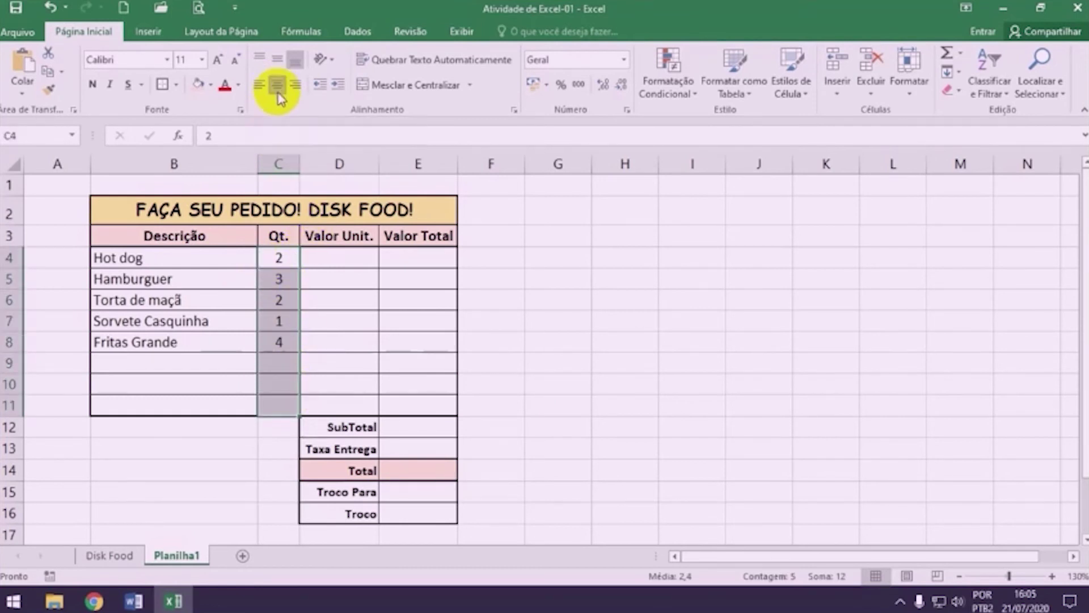
Enter the unit prices 3,99, 5, 4,5, 2,5 and 5,85 in the Valor Unit. cells D4:D8
left_click(359, 262)
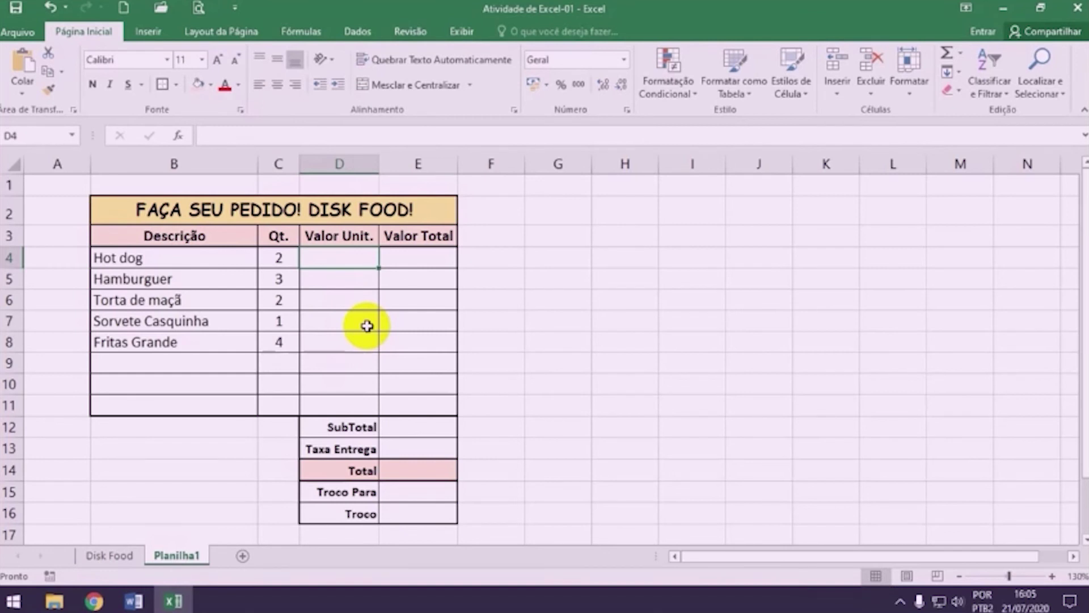
type("3,99")
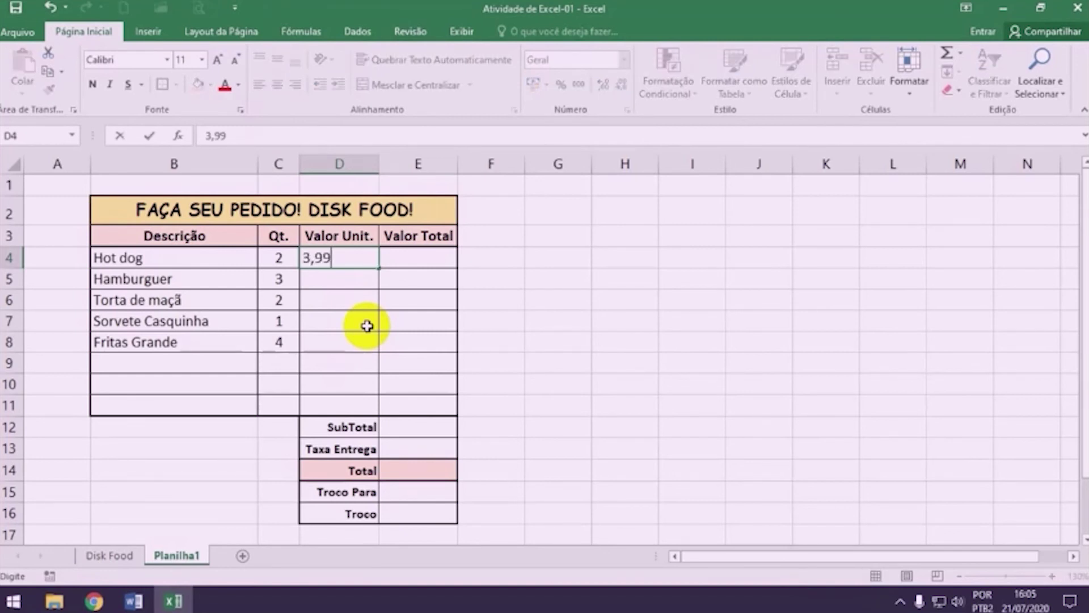
key("Return")
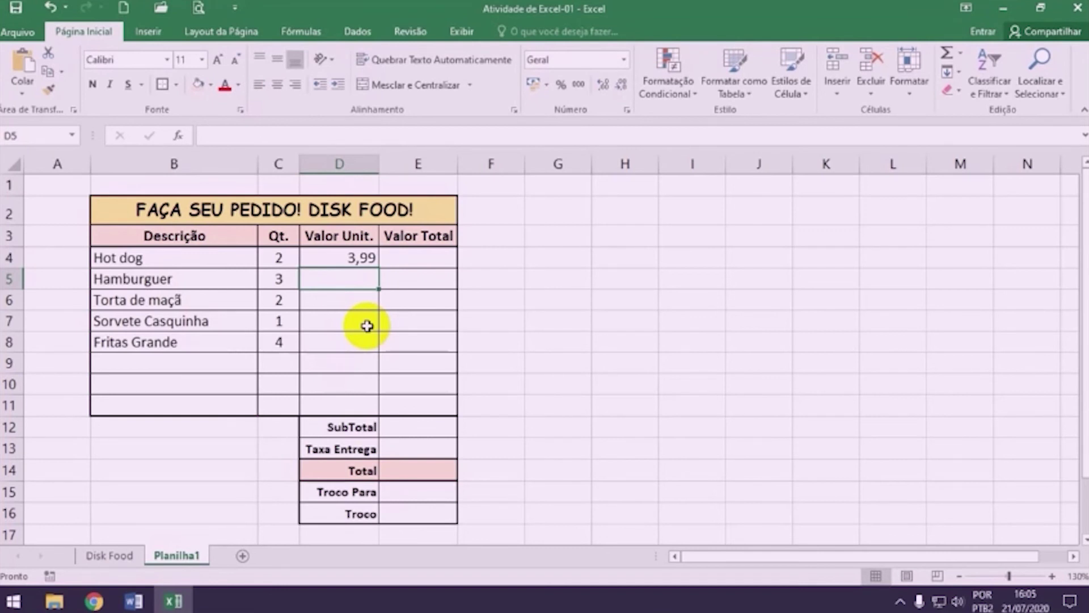
type("5,")
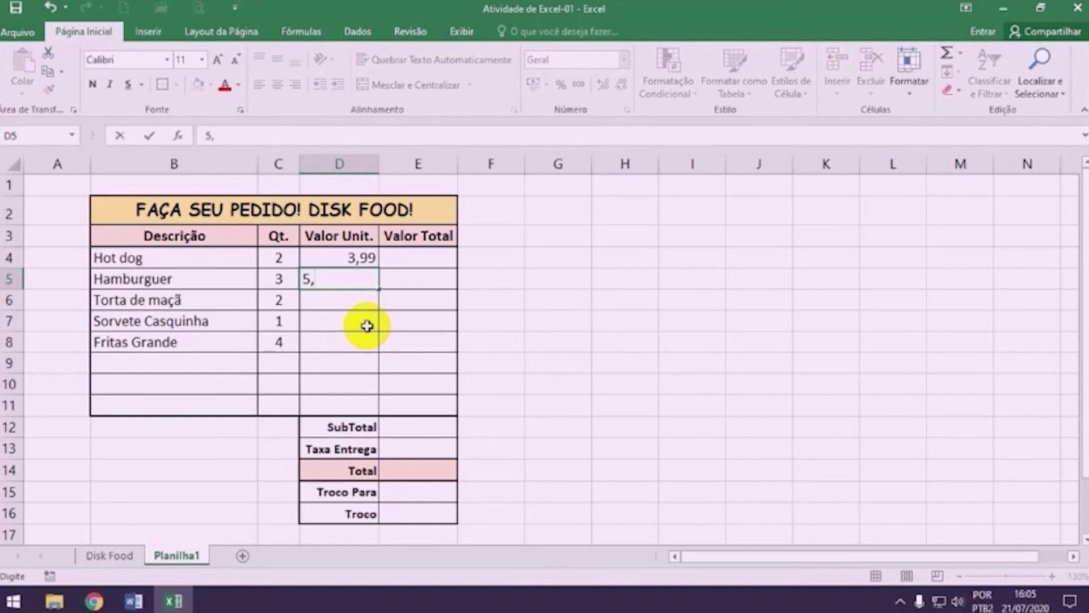
key("Return")
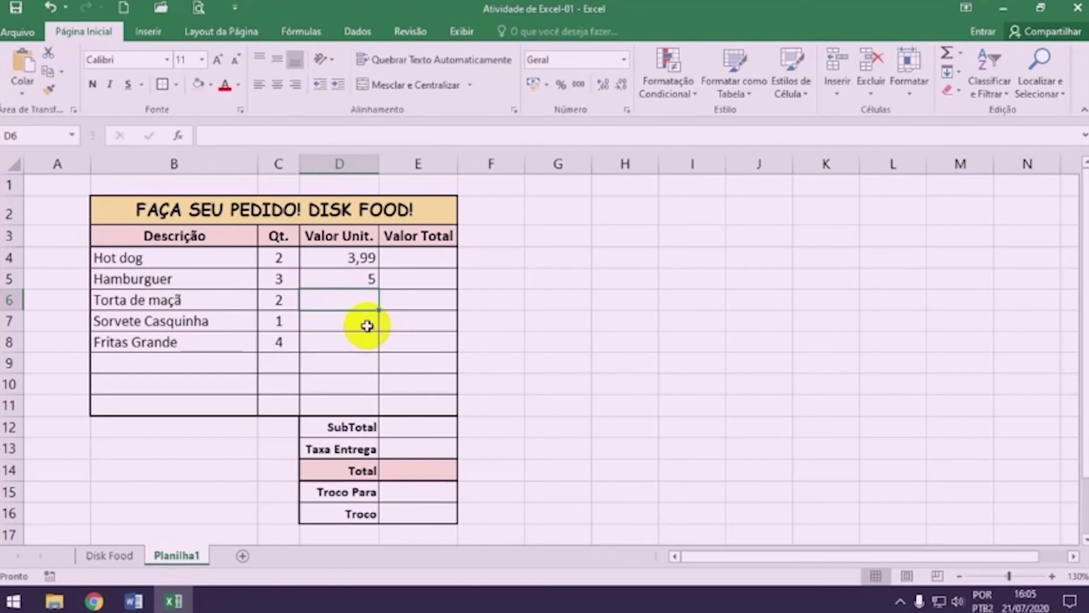
type("4,5")
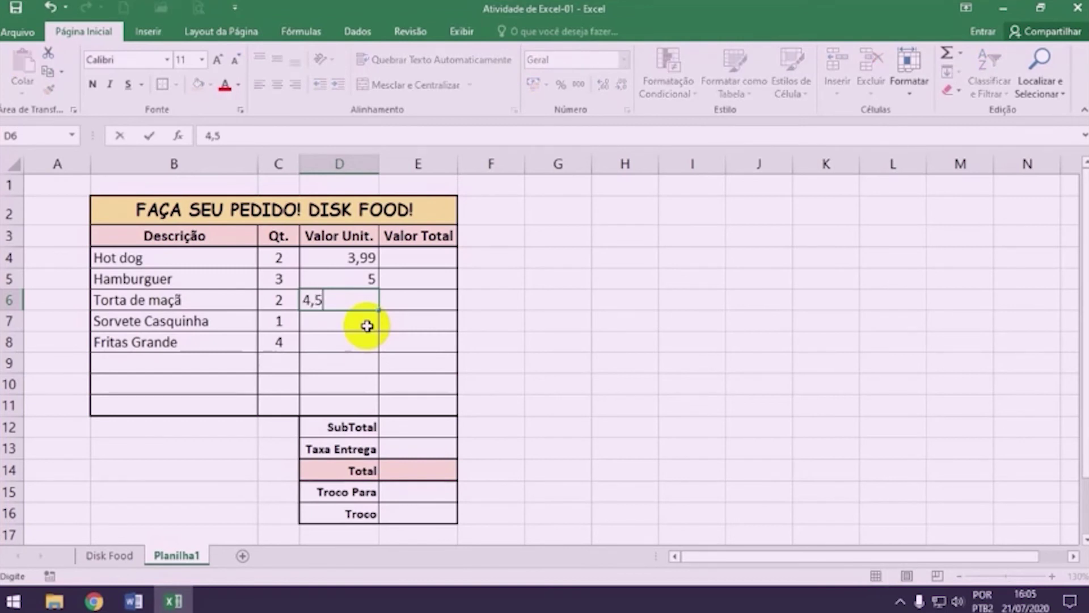
key("Return")
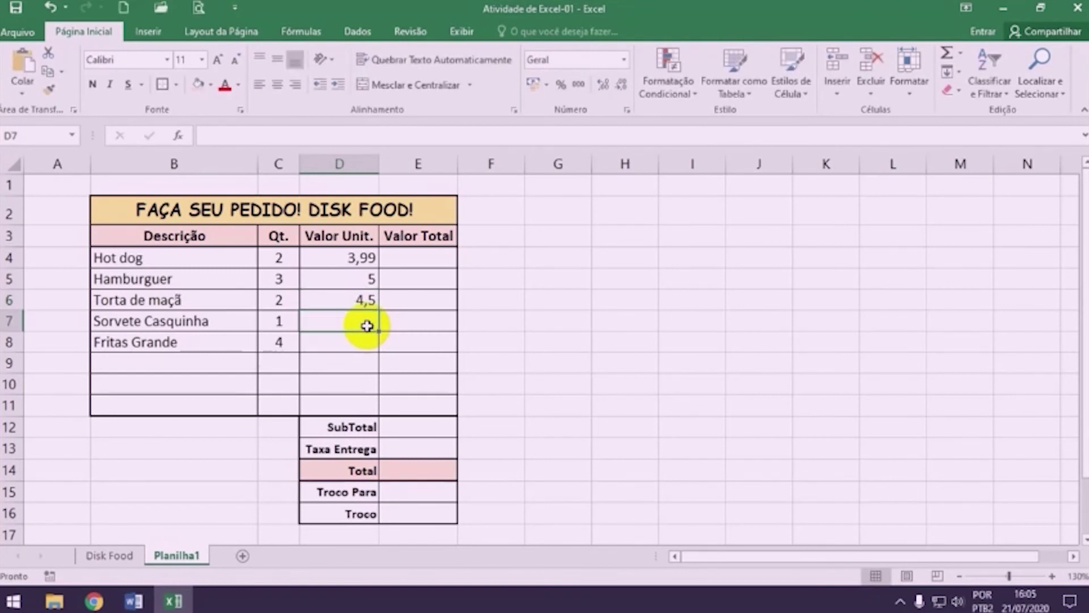
type("2,5")
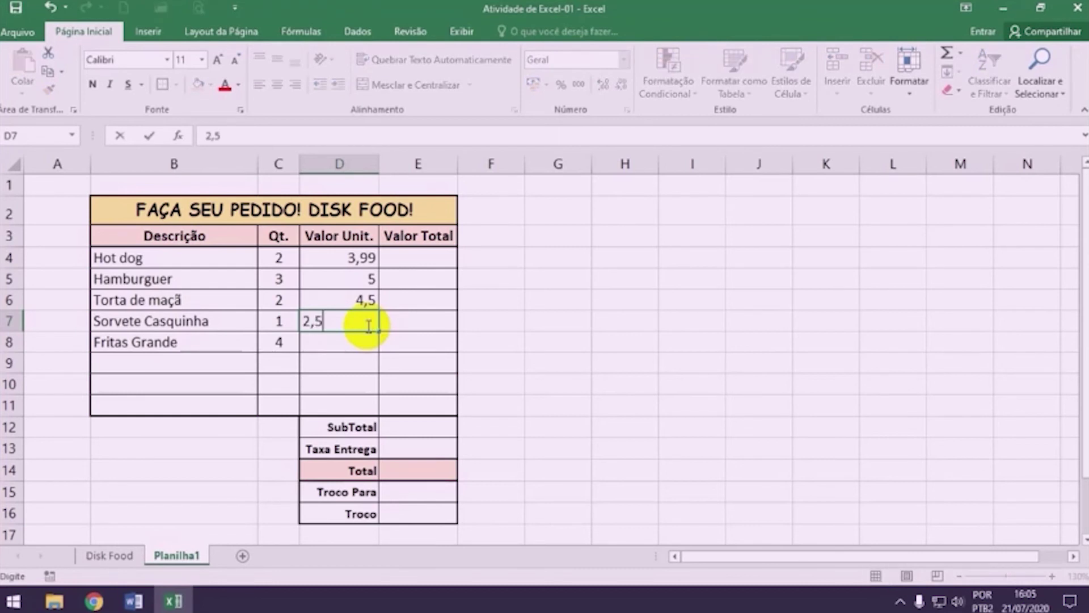
key("Return")
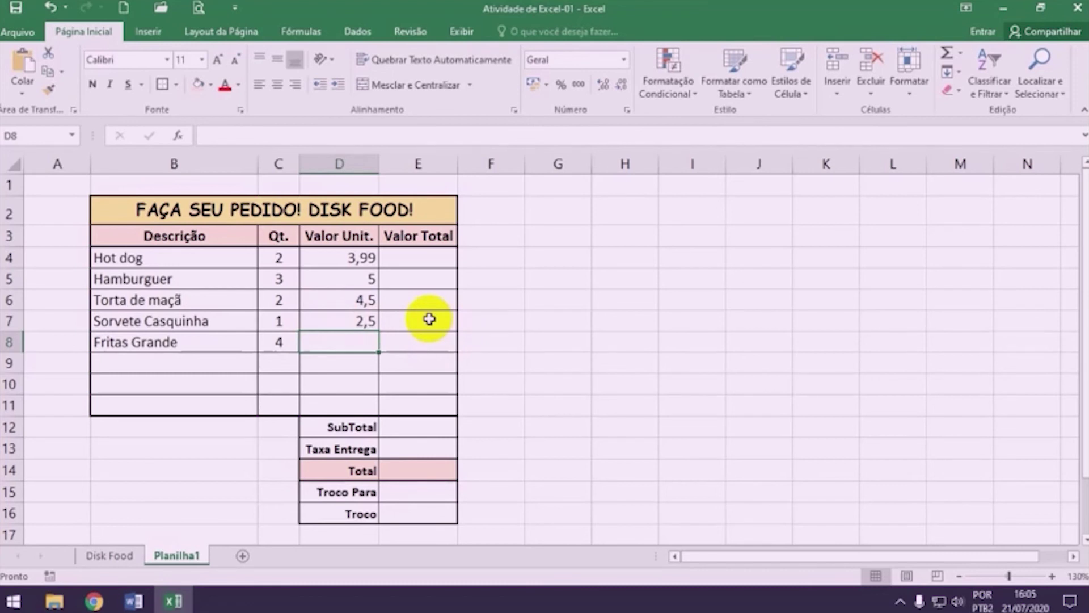
type("5,85")
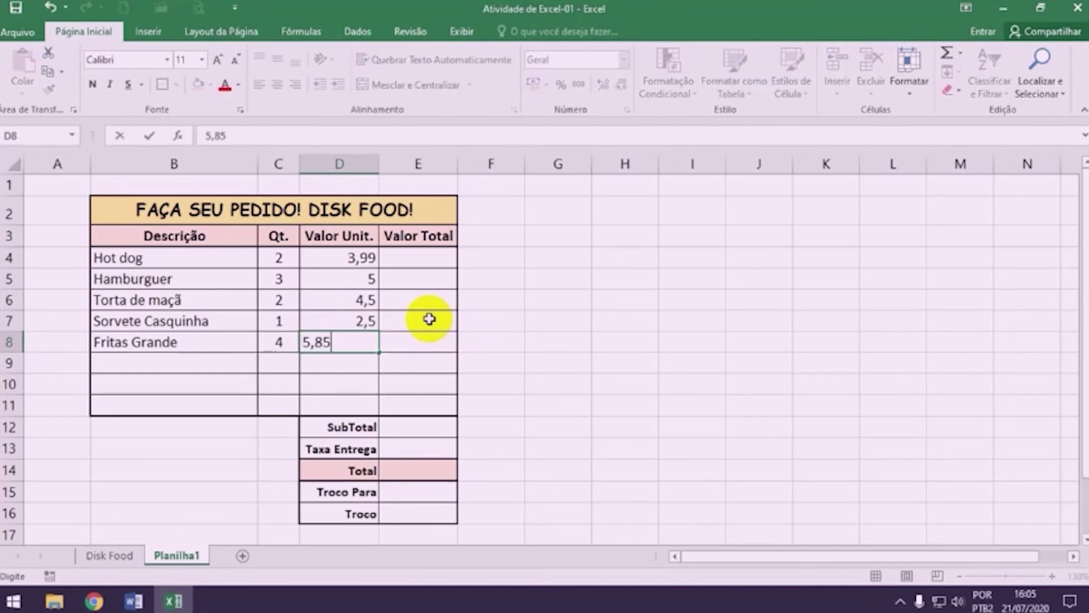
key("Return")
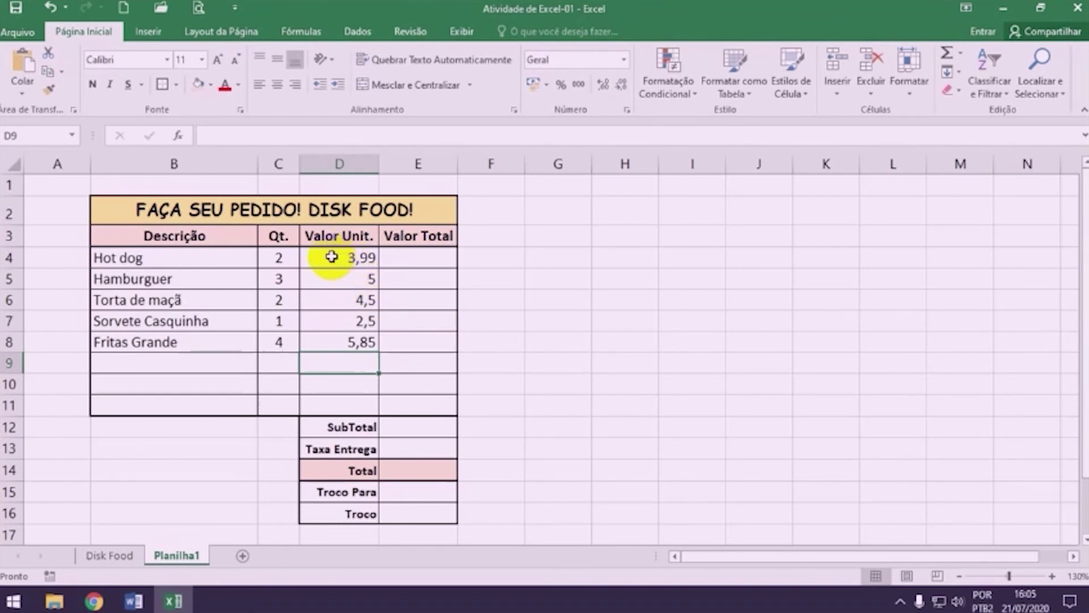
Apply the R$ Português (Brasil) accounting format to the Valor Unit. cells D4:D11
left_click_drag(332, 257, 323, 395)
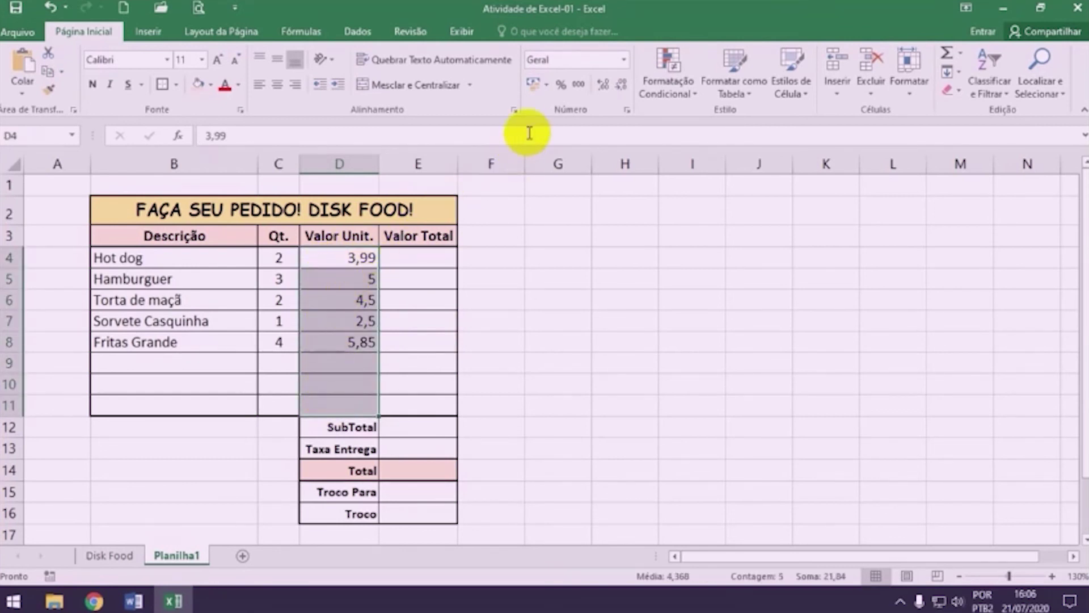
left_click(547, 86)
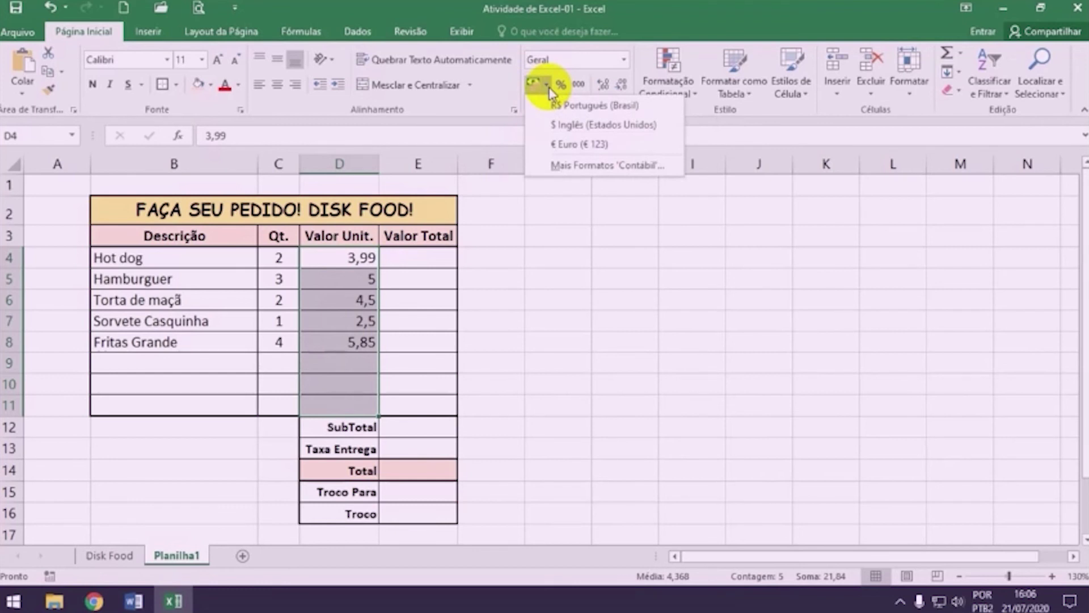
left_click(547, 88)
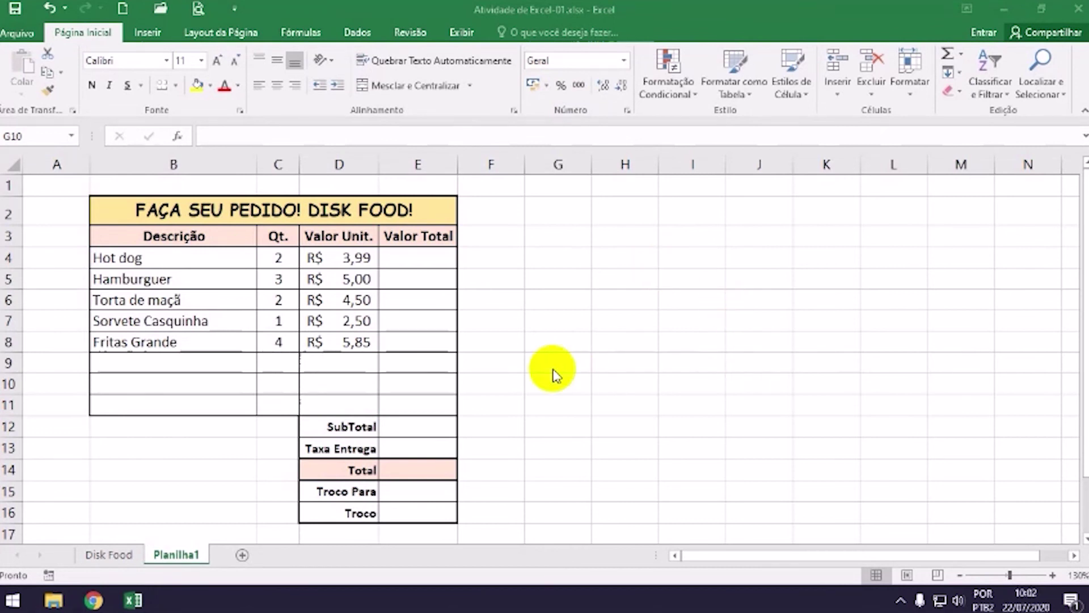
left_click_drag(401, 257, 411, 512)
left_click_drag(420, 255, 415, 506)
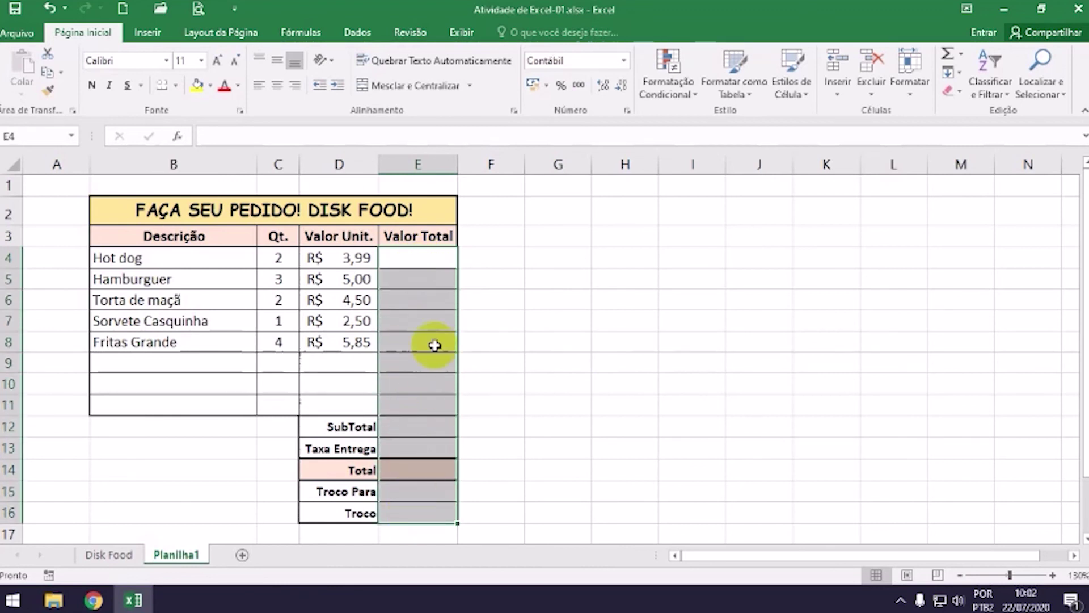
left_click_drag(423, 258, 409, 508)
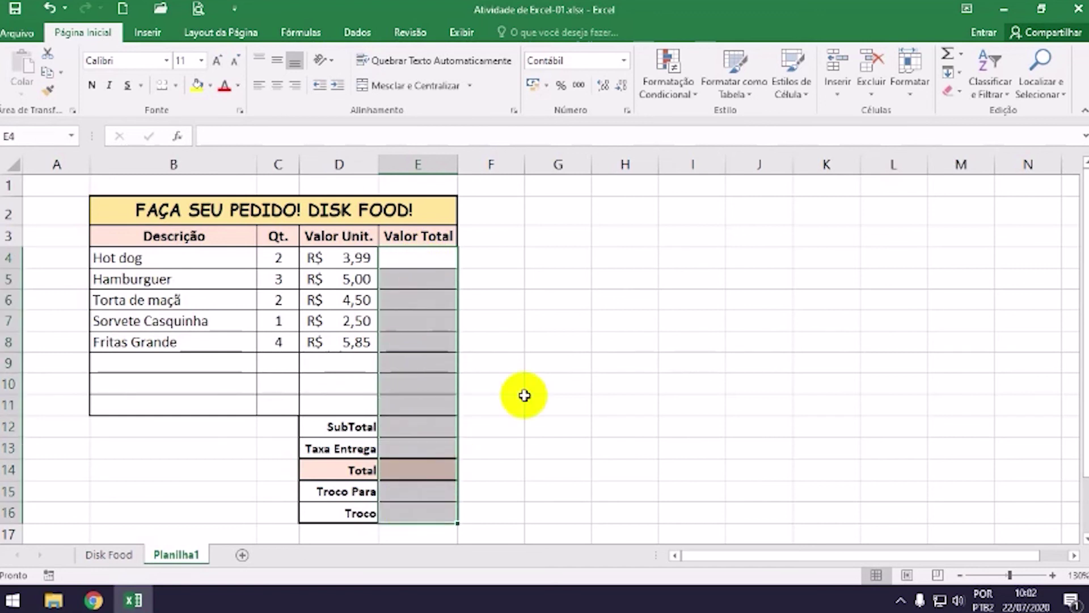
left_click(566, 335)
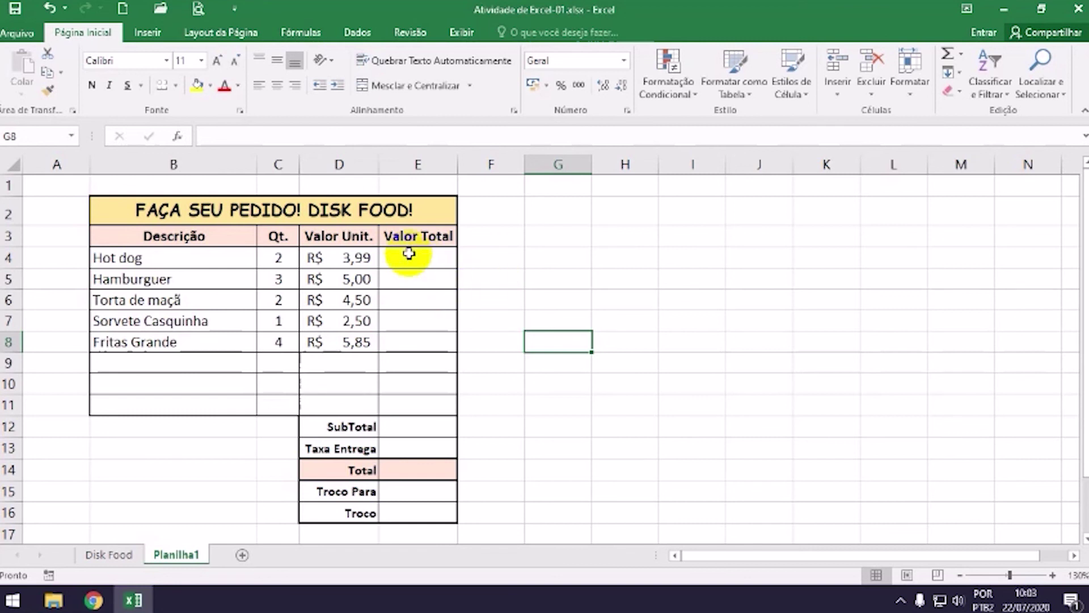
left_click(428, 256)
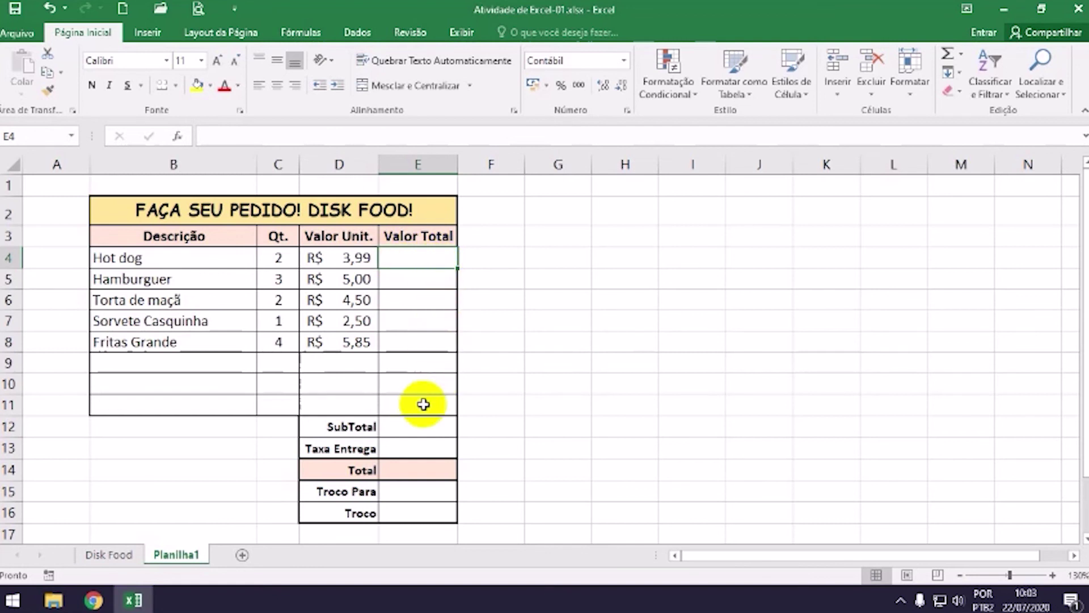
left_click(417, 434)
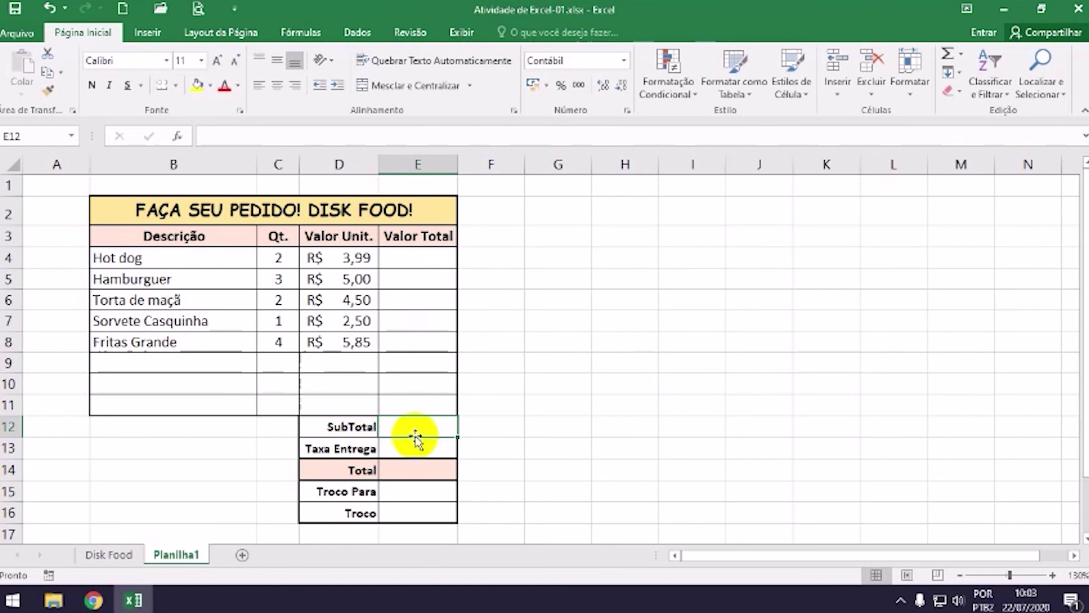
Enter 4 as the delivery fee in cell E13, beside Taxa Entrega
left_click(404, 446)
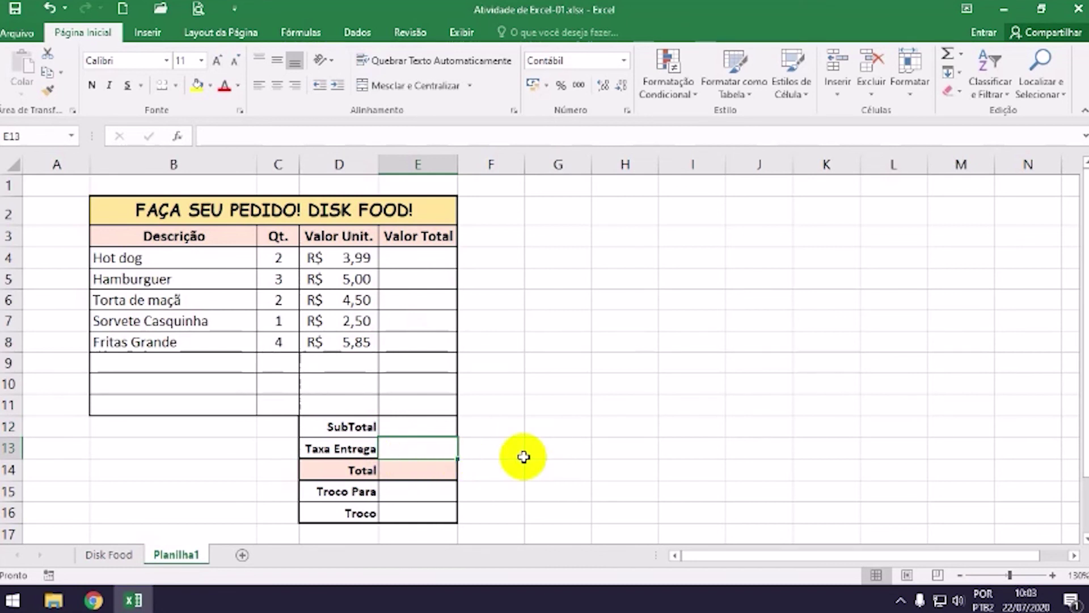
type("4")
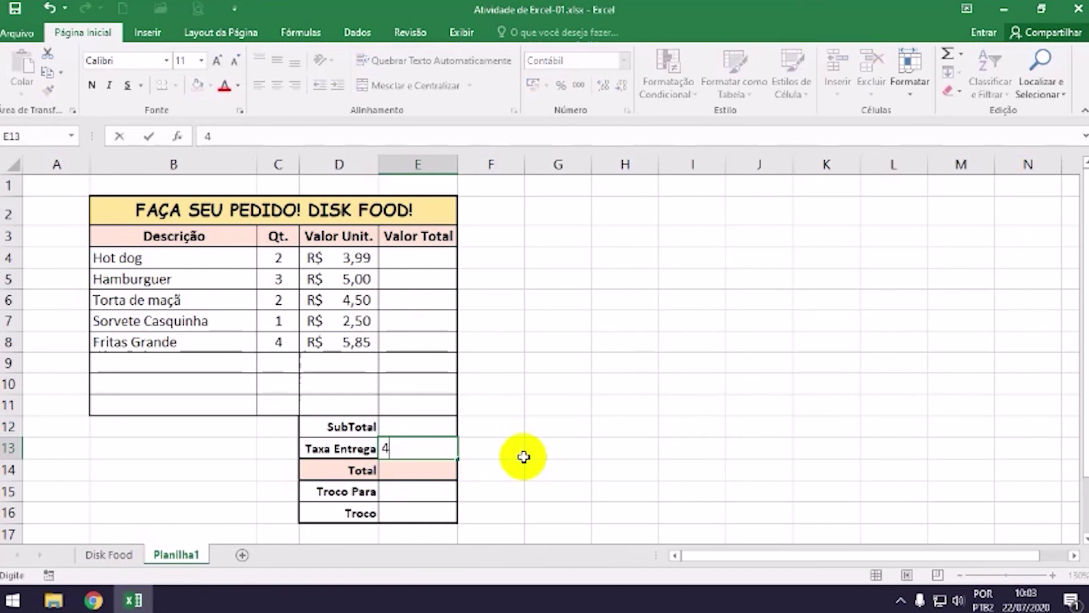
key("Return")
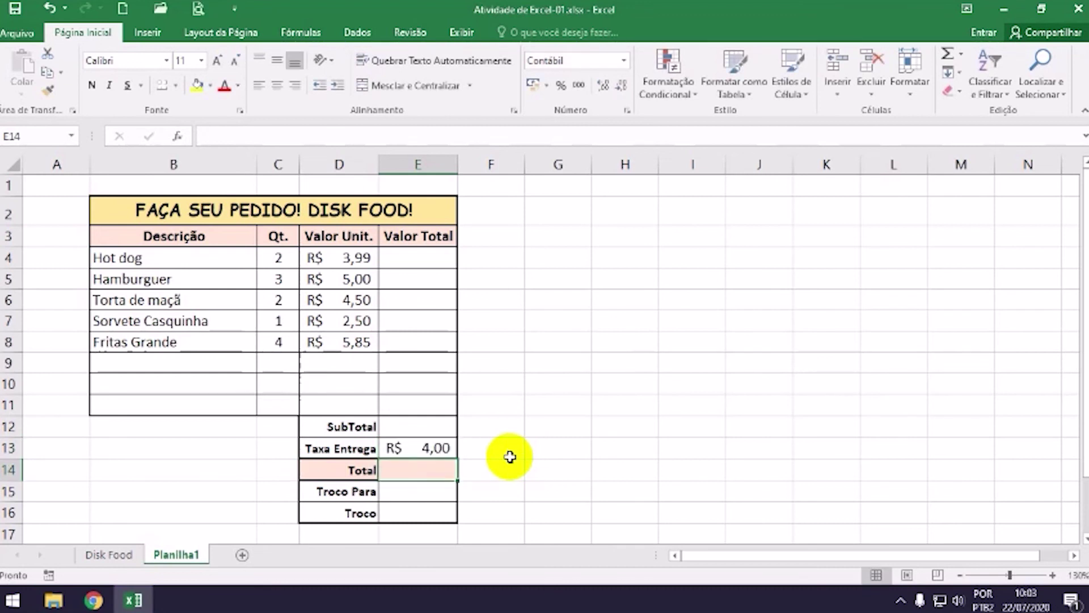
left_click(519, 447)
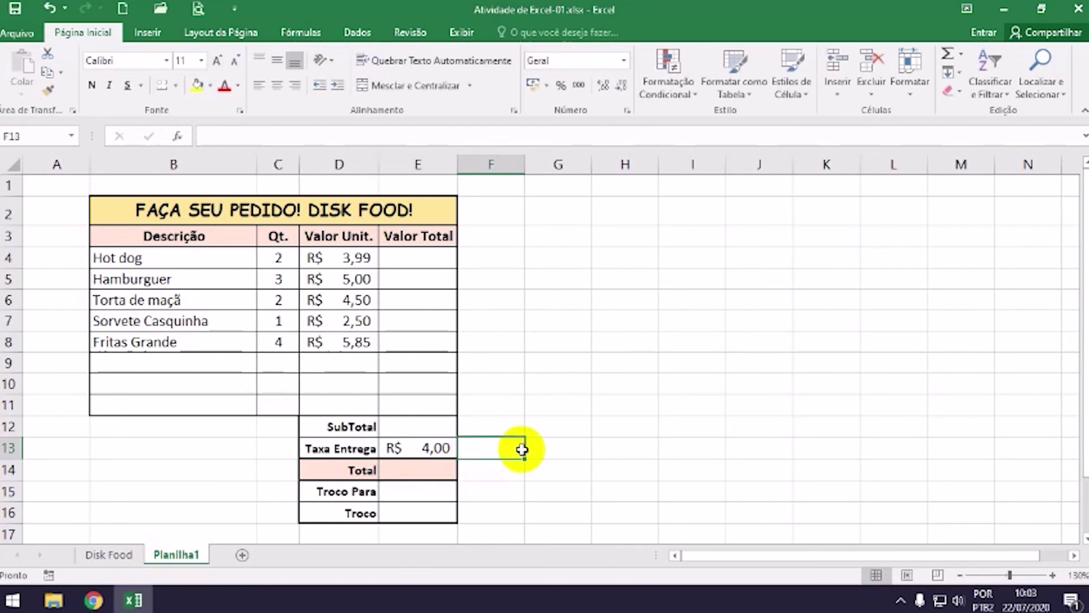
left_click(417, 471)
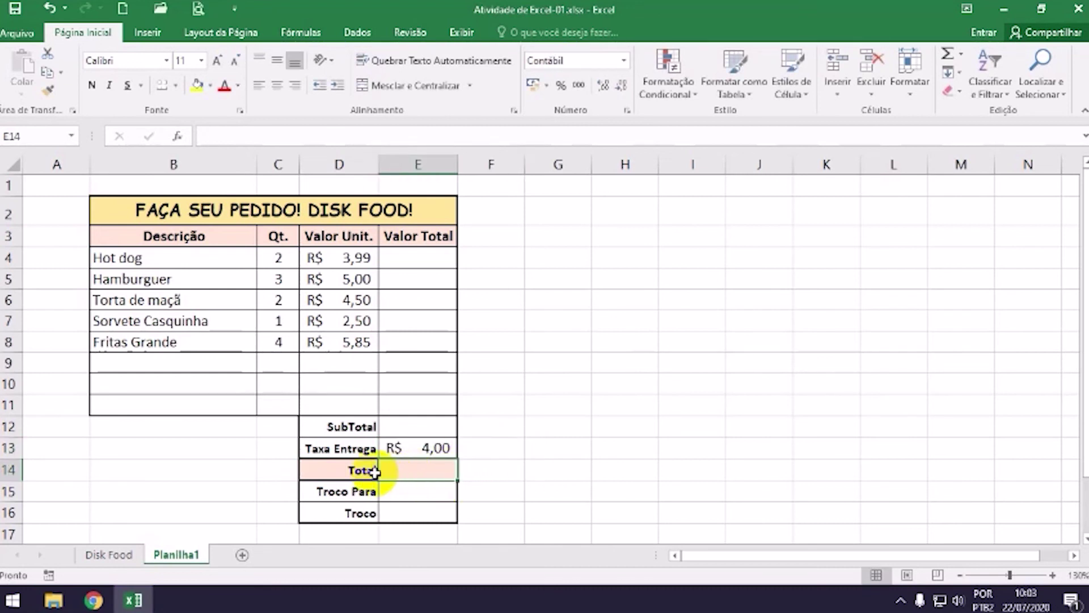
left_click(426, 493)
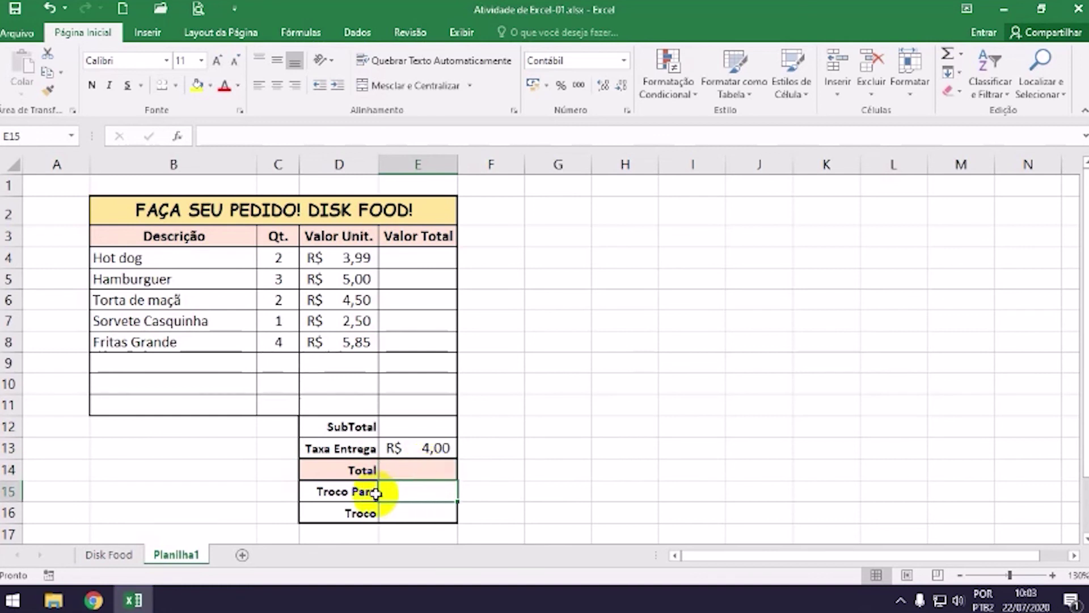
left_click(418, 512)
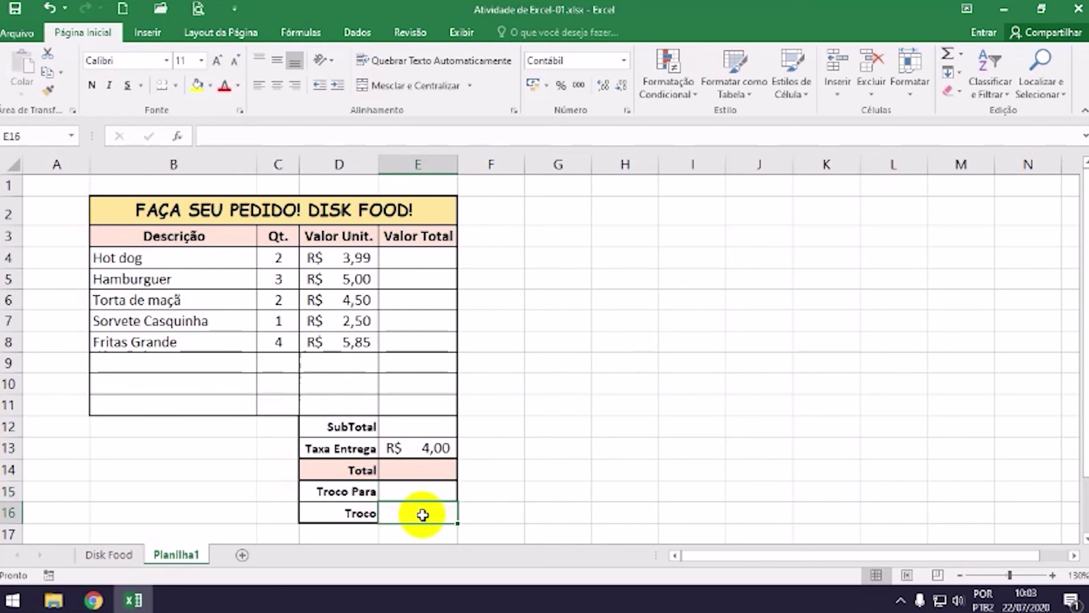
left_click(555, 447)
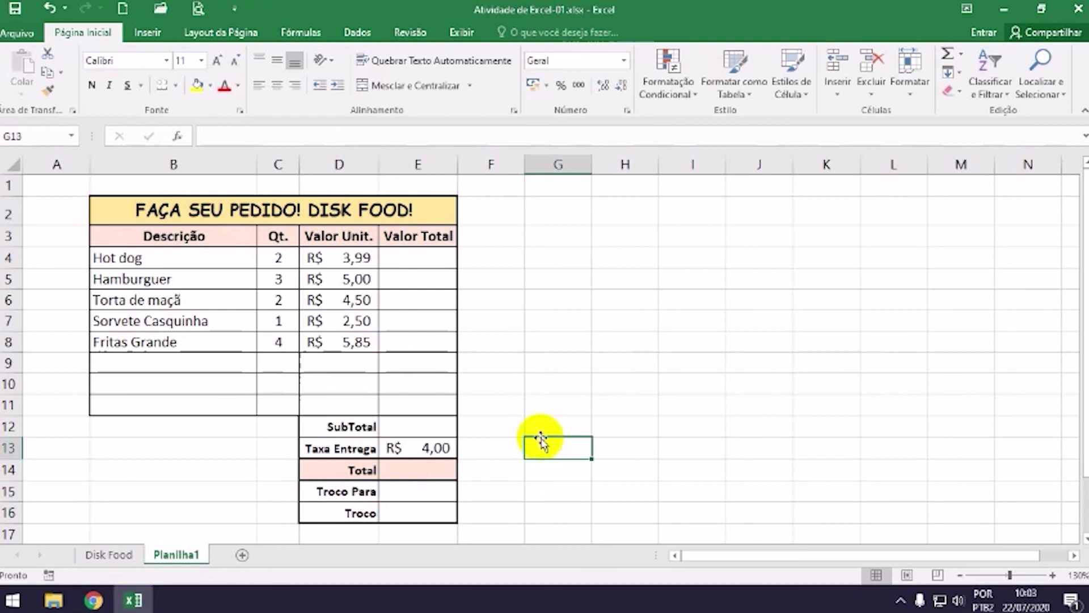